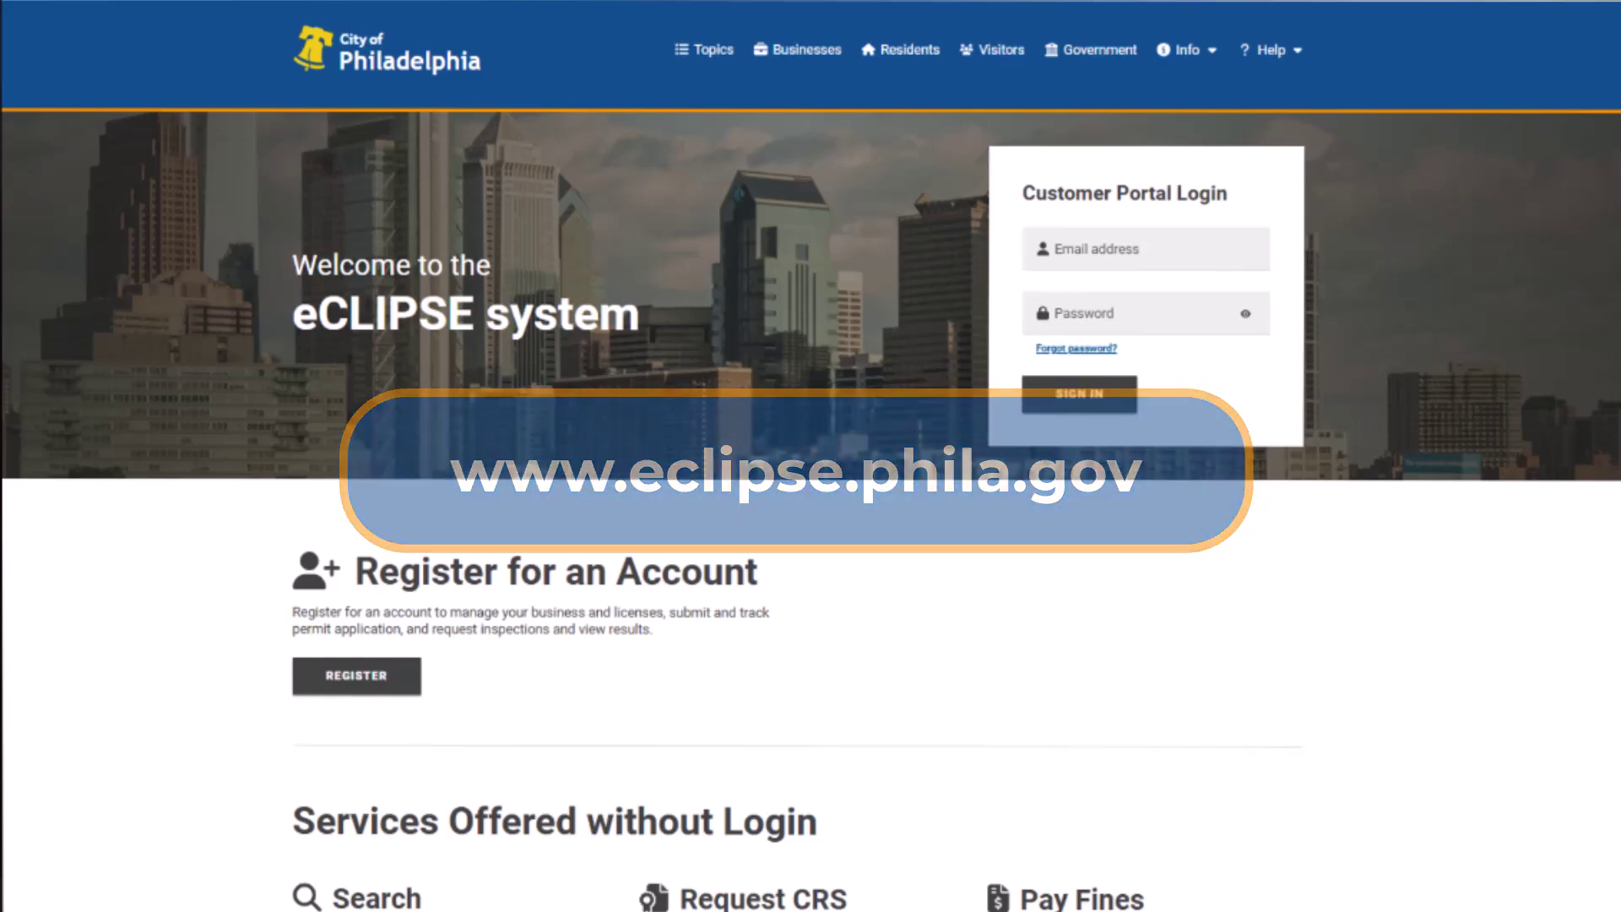
# - Sign in to the customer portal with the account's e-mail address and password
pyautogui.click(1262, 254)
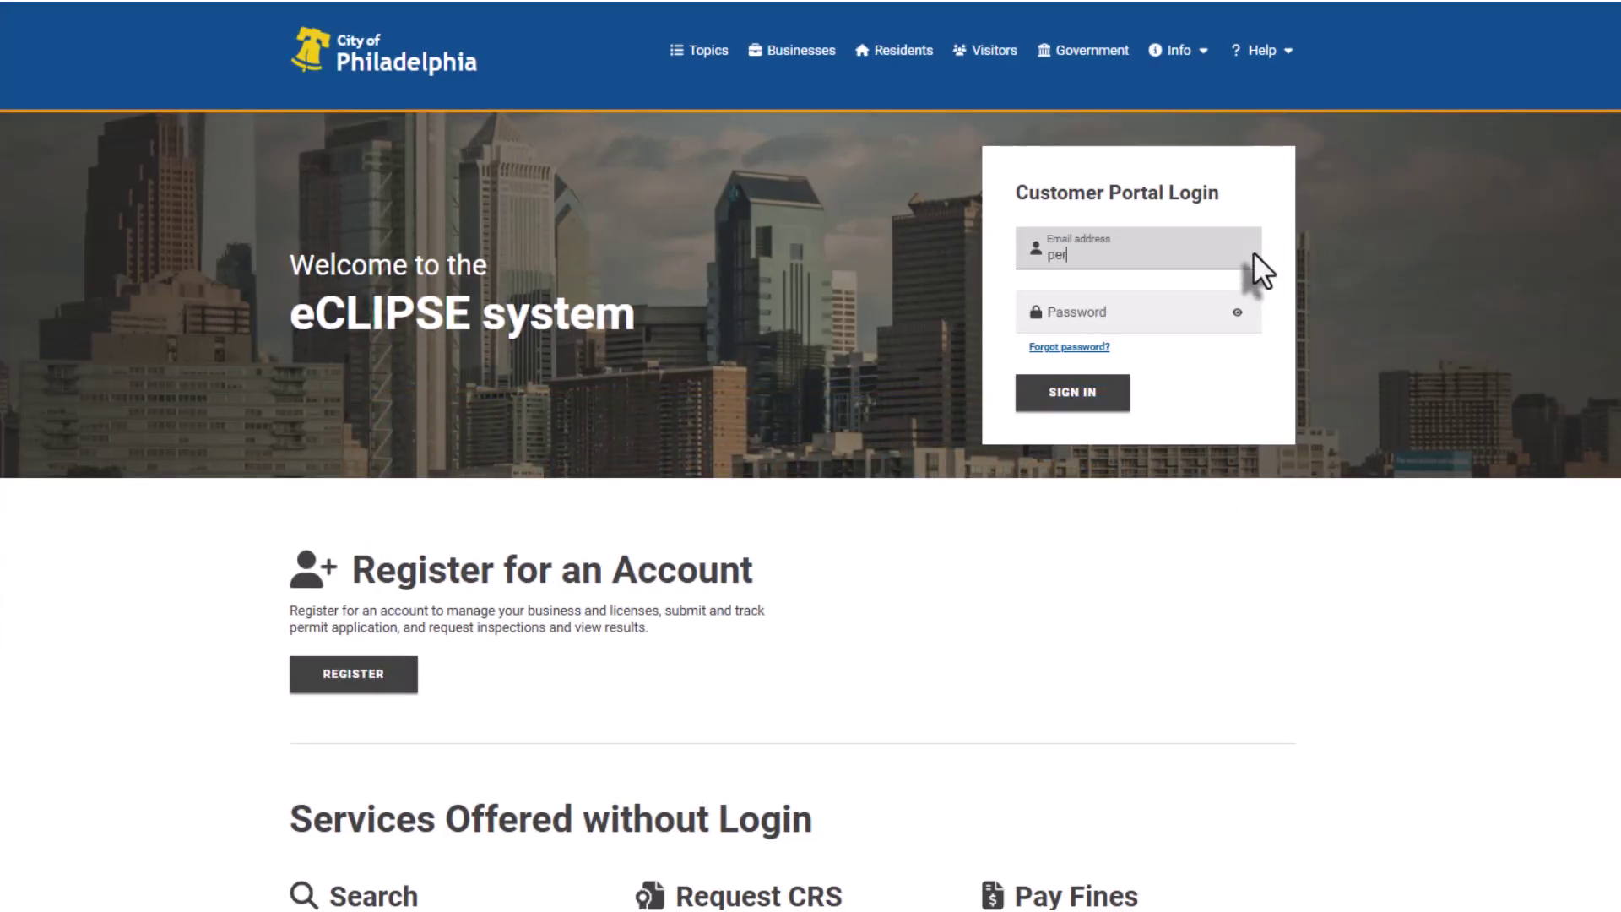
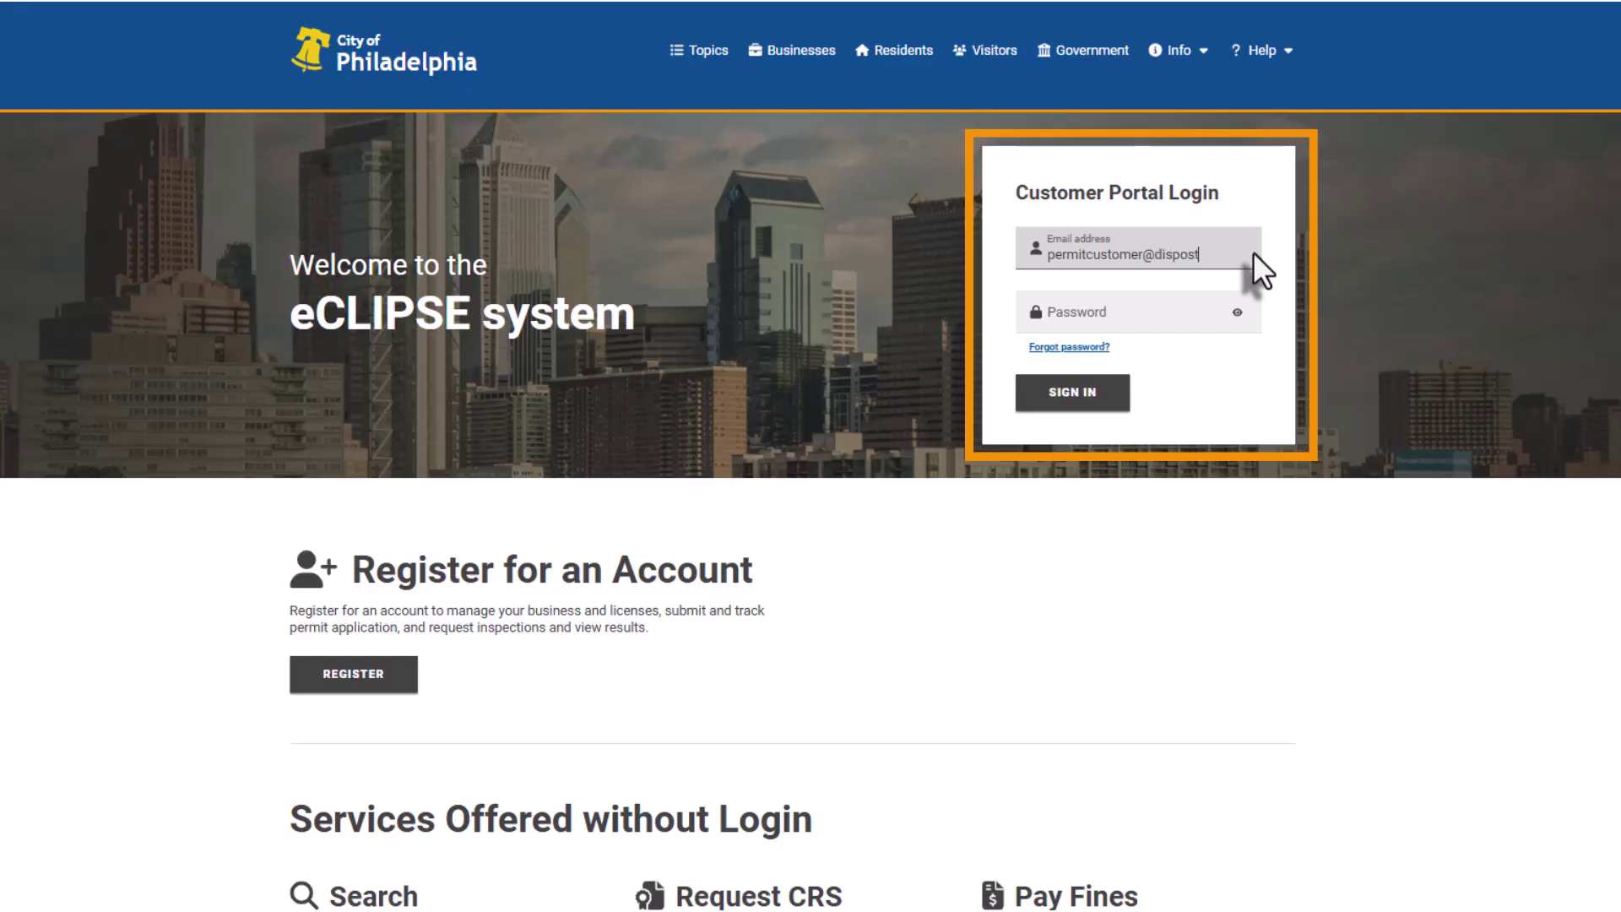
pyautogui.press('Tab')
pyautogui.write('•••••••••')
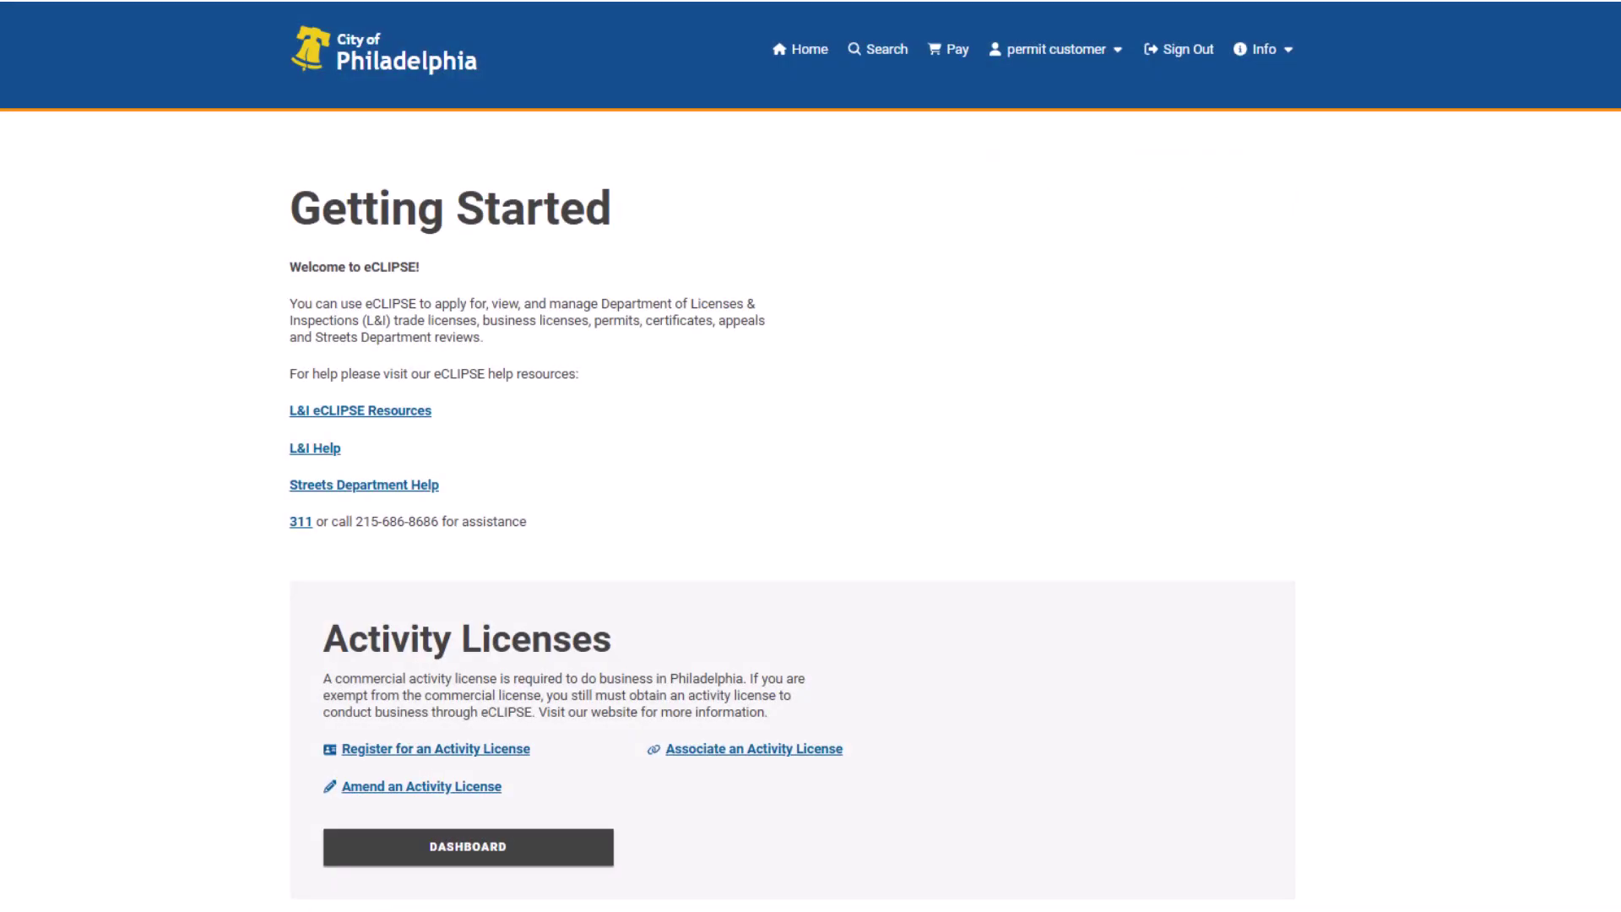
# - Apply for a Zoning Permit of type 'New construction, addition, GFA change' from Permits & Certificates
pyautogui.scroll(-12, 811, 456)
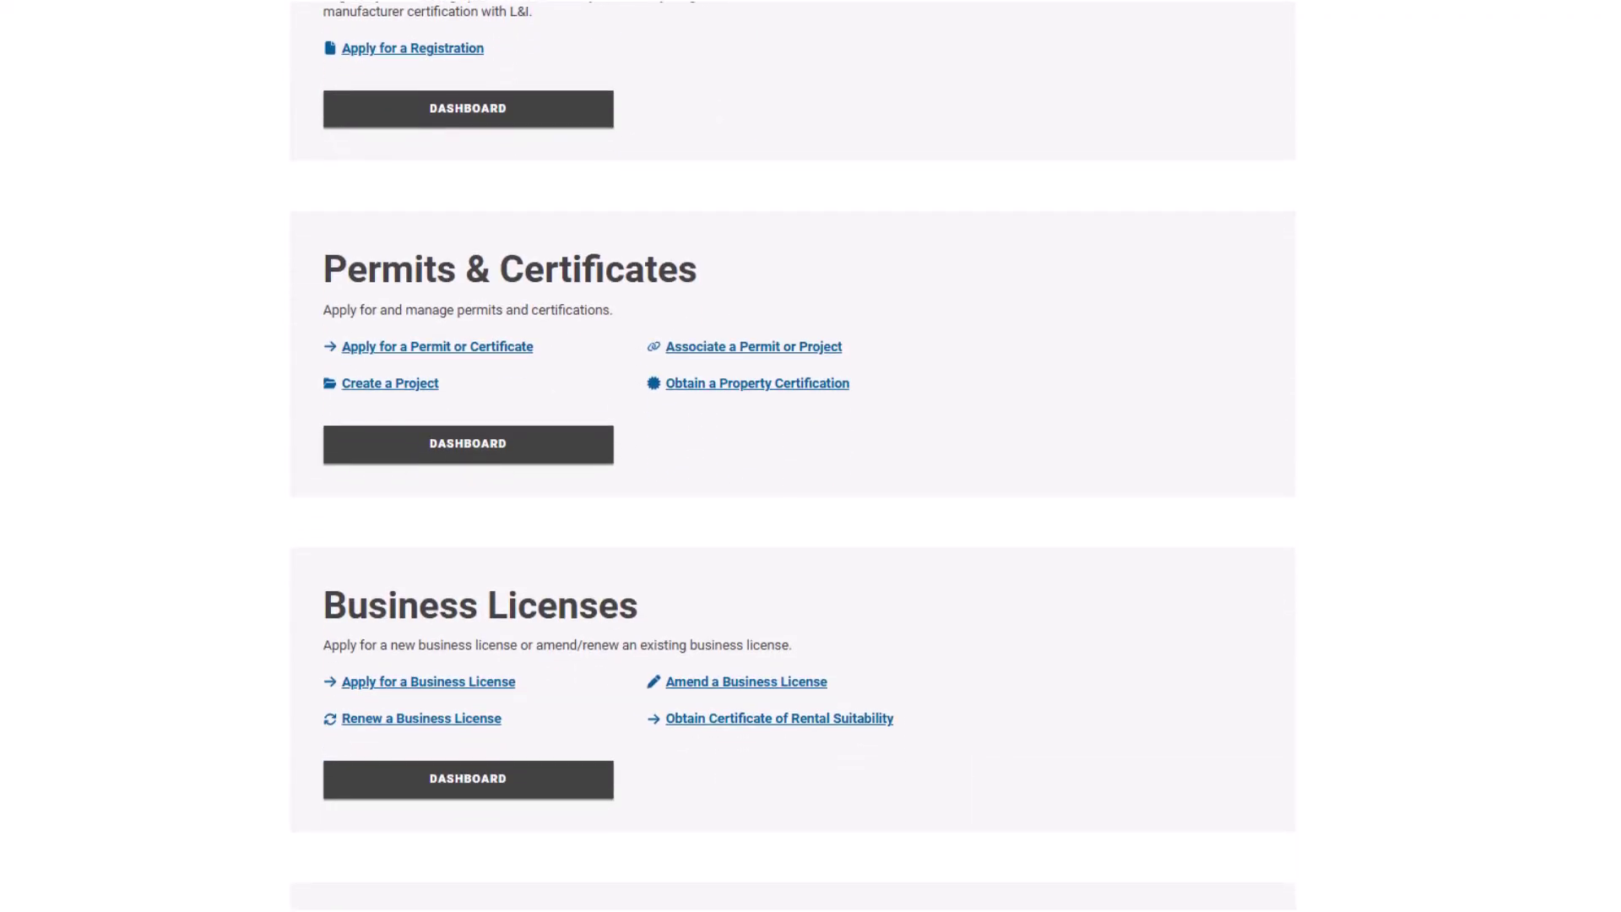
pyautogui.click(510, 357)
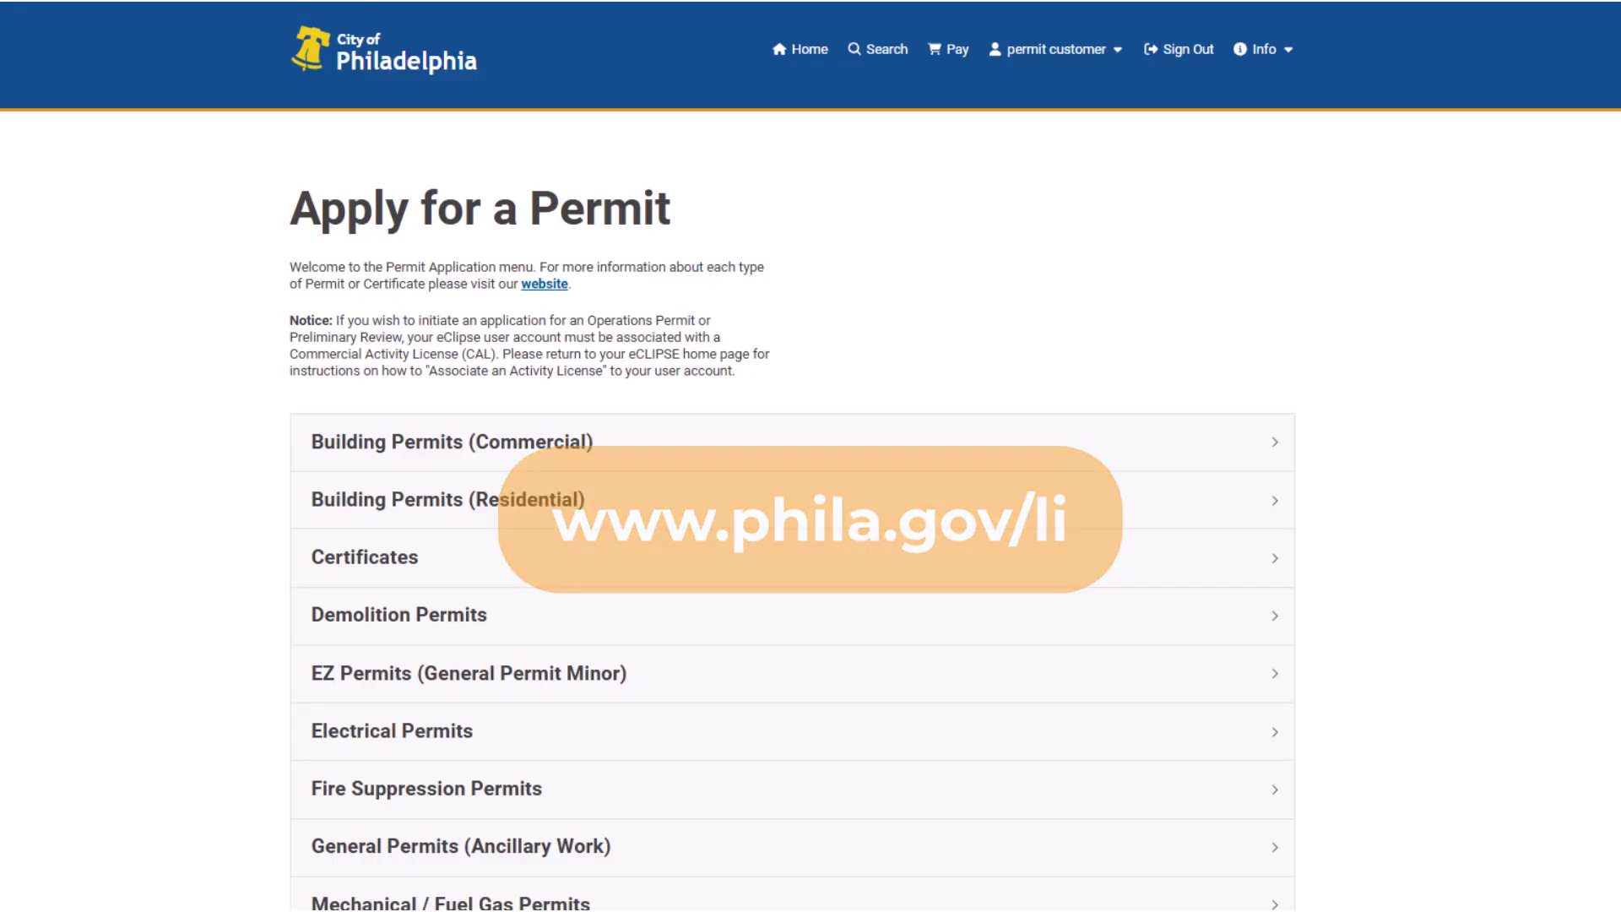
pyautogui.scroll(-6, 811, 456)
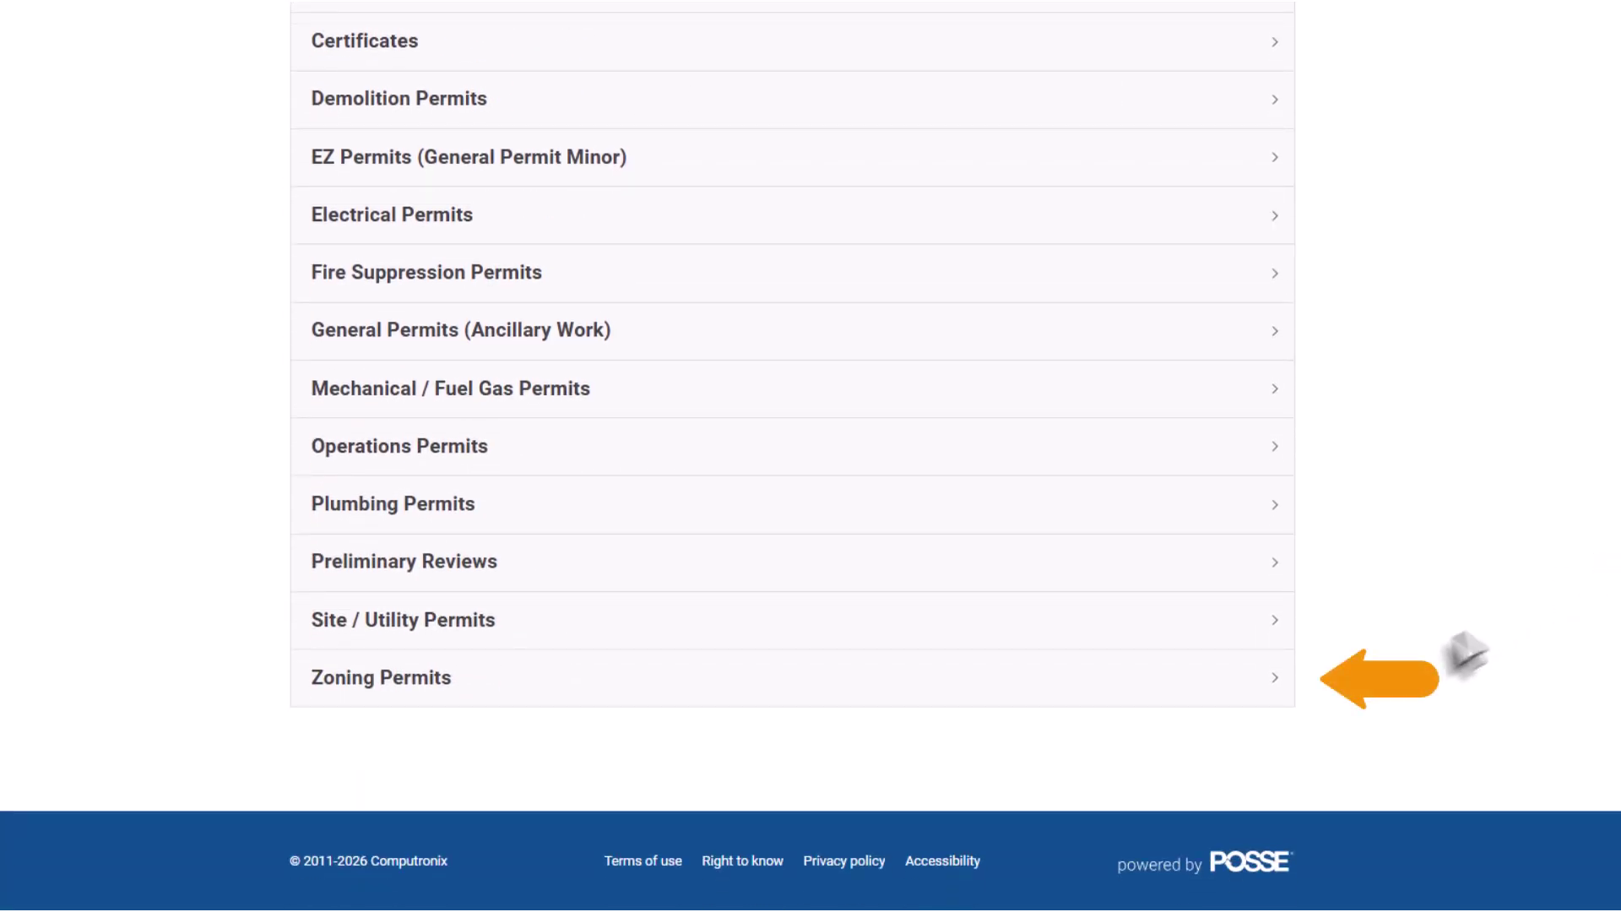
pyautogui.click(1269, 686)
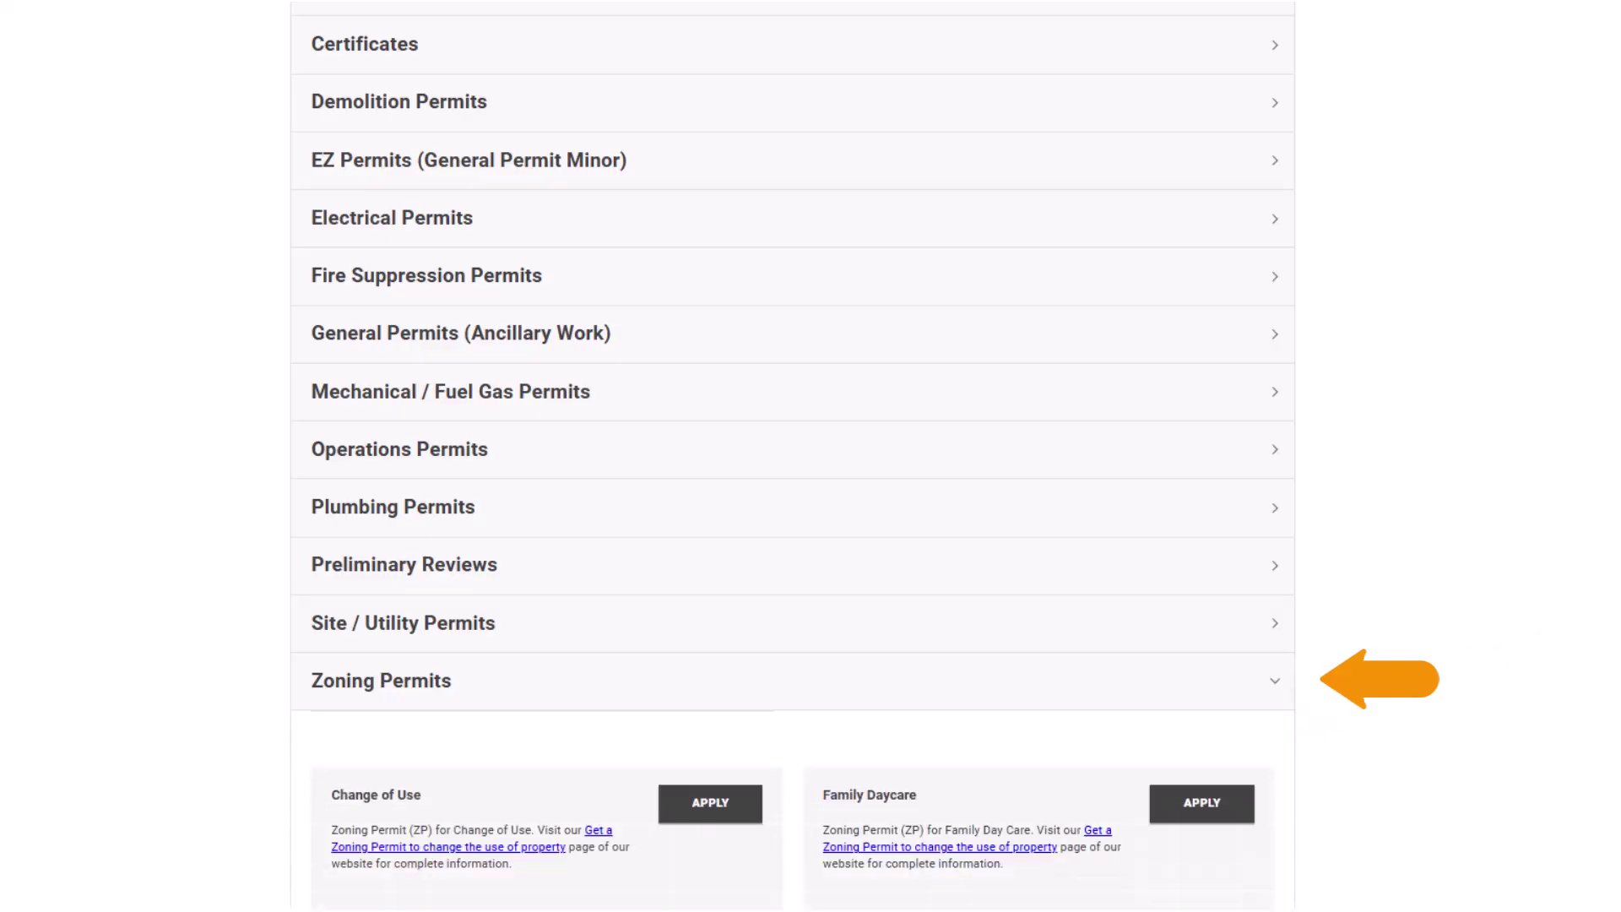
pyautogui.scroll(-1, 811, 456)
pyautogui.scroll(-7, 794, 456)
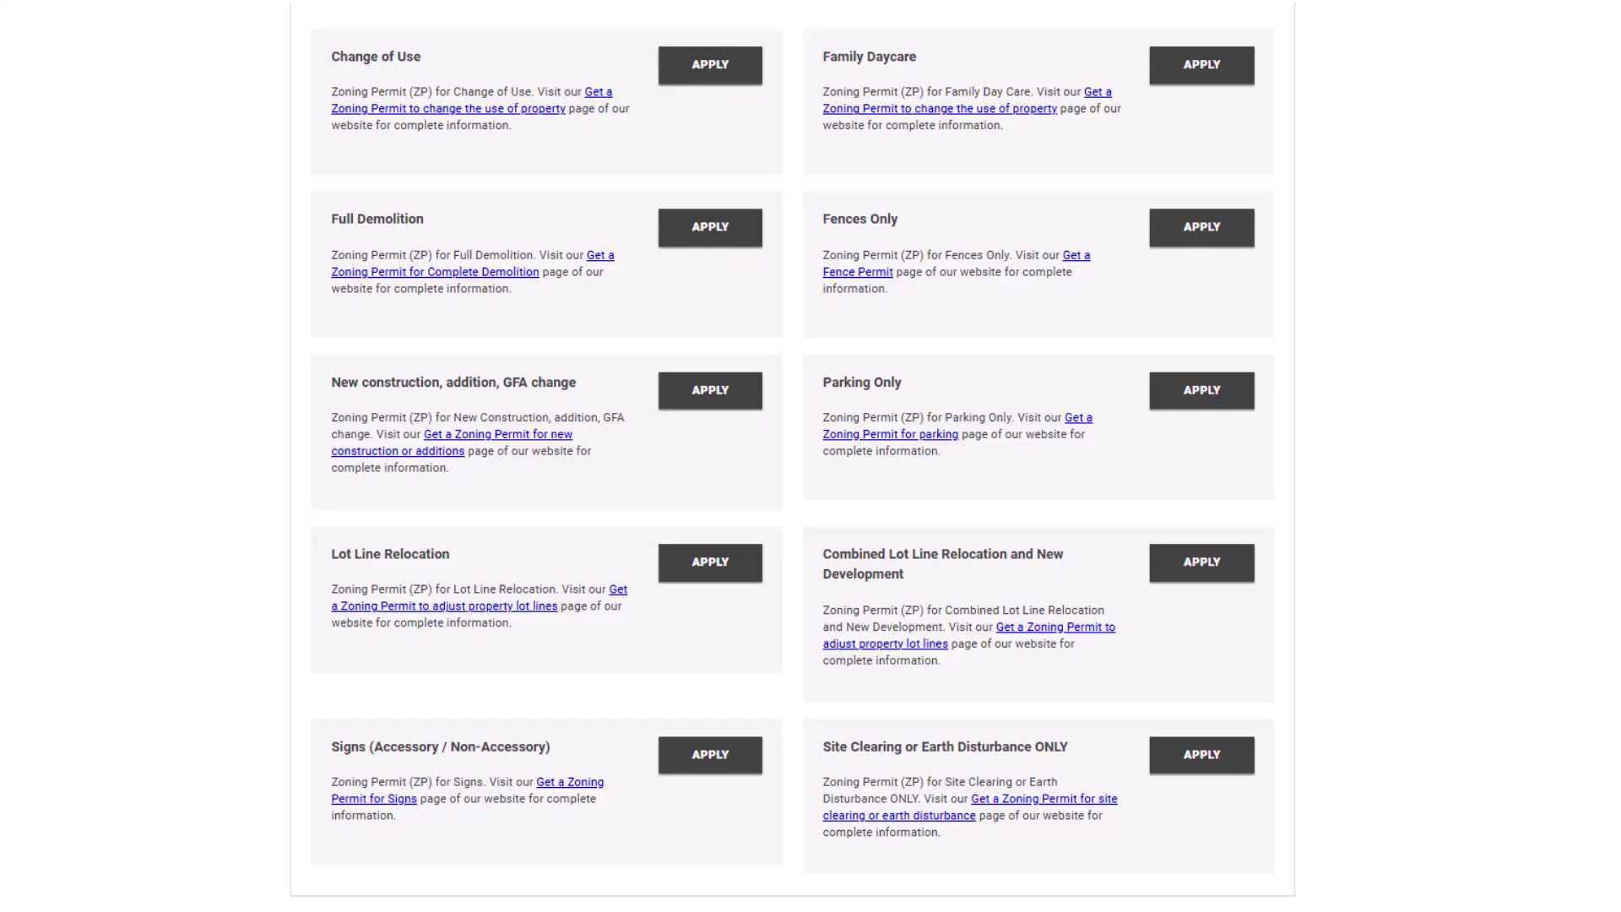
pyautogui.click(714, 391)
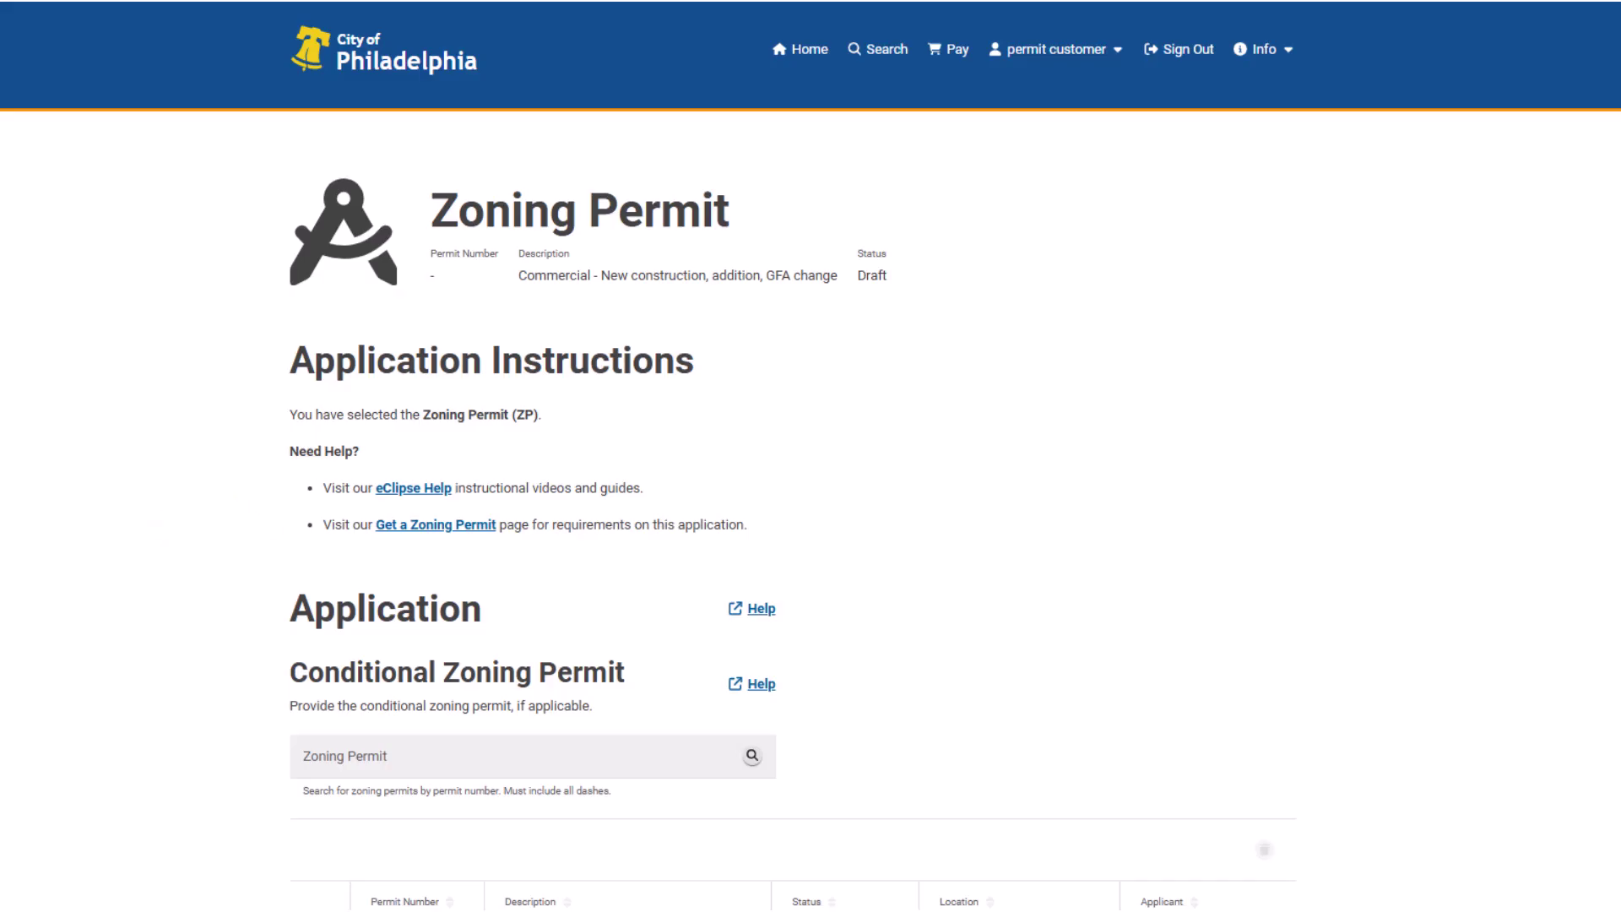
pyautogui.scroll(-6, 811, 456)
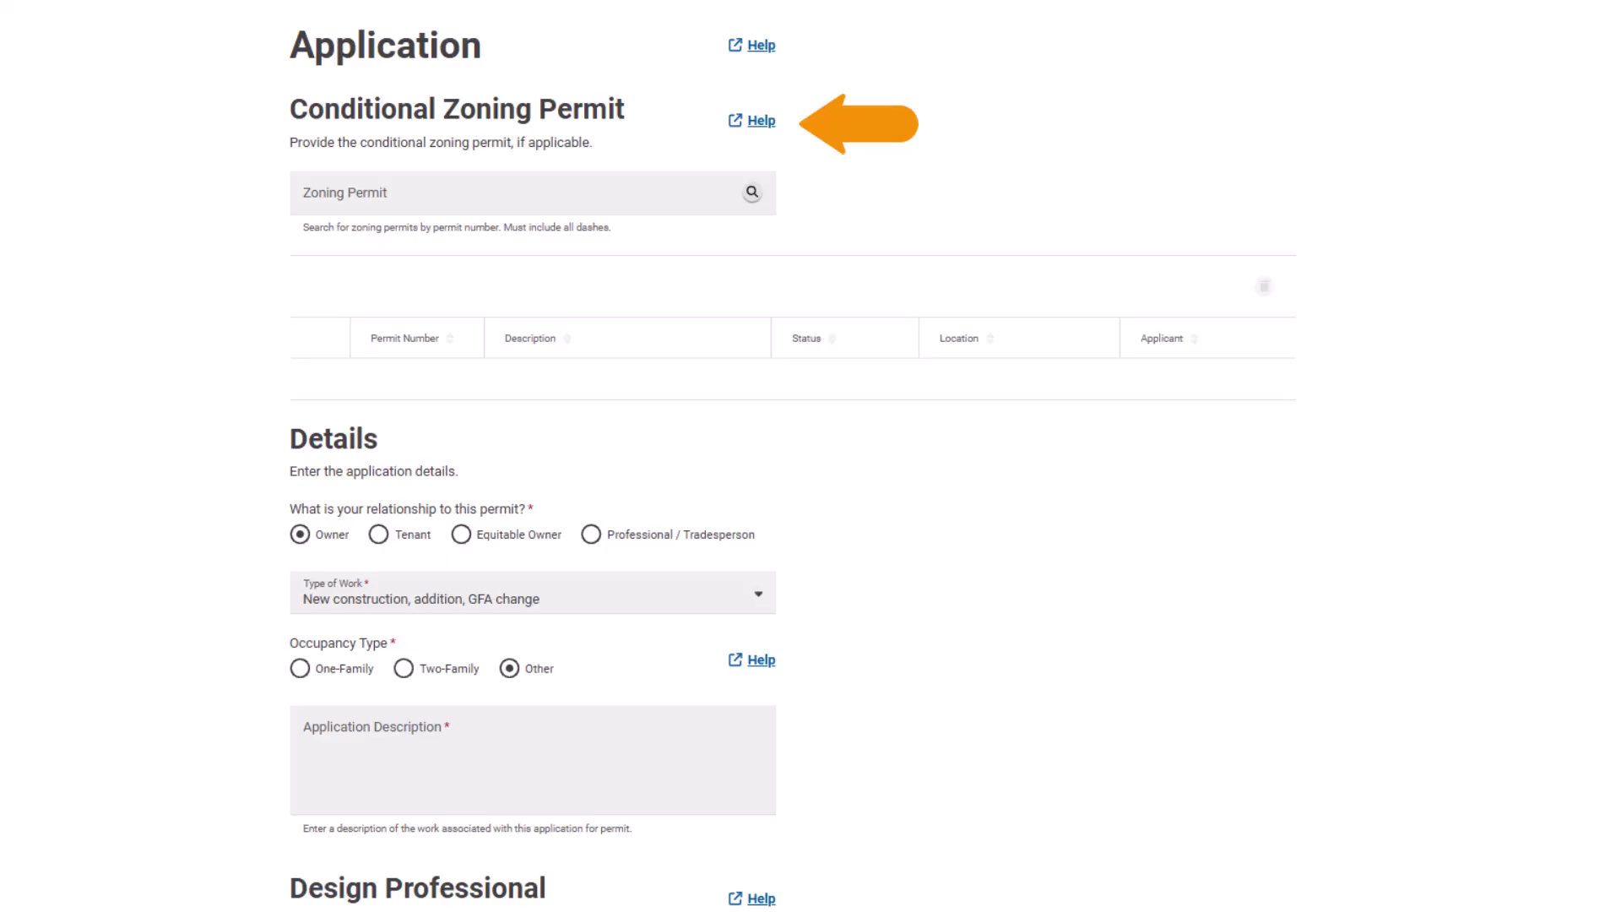
pyautogui.scroll(-5, 793, 456)
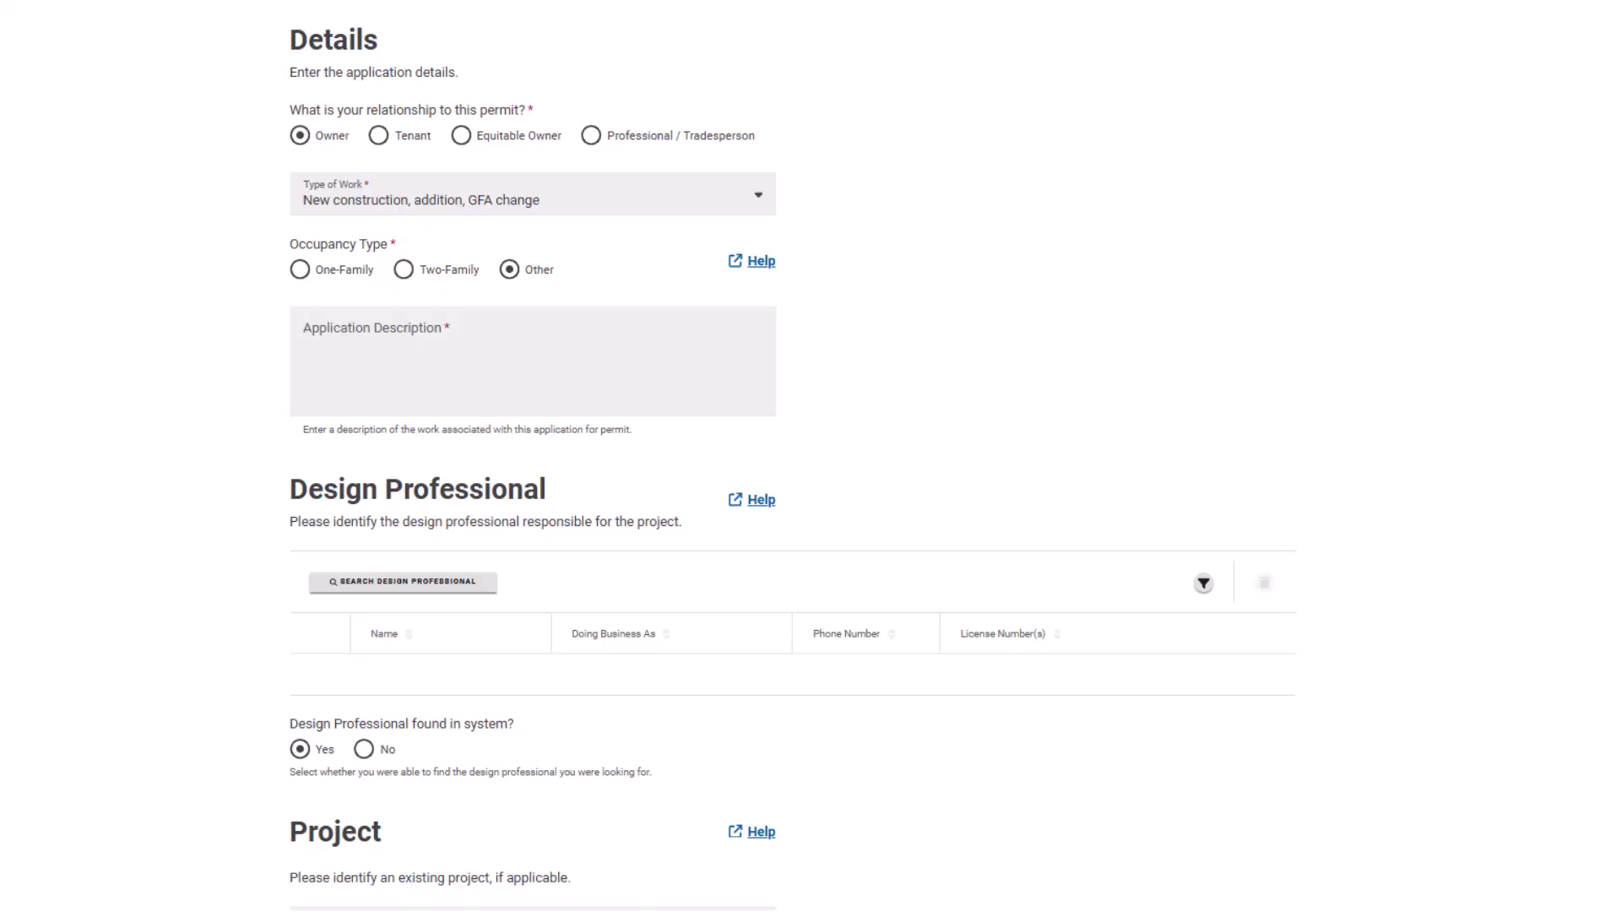
# - Set the applicant relationship back to Owner and keep 'New construction, addition, GFA change' as Type of Work
pyautogui.click(591, 137)
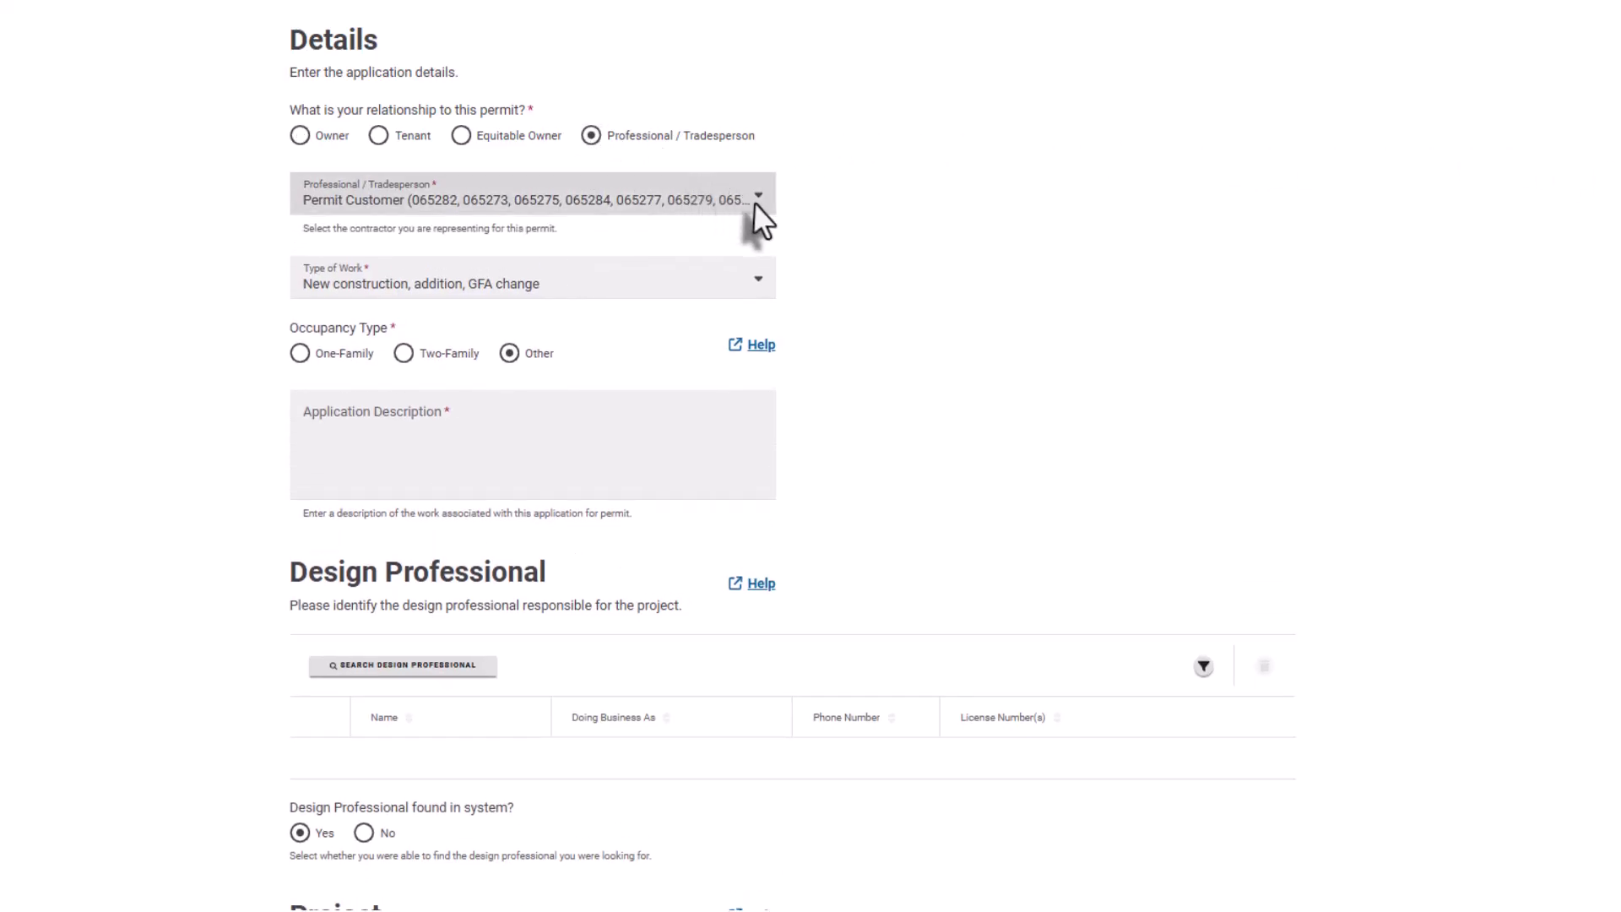
pyautogui.click(757, 218)
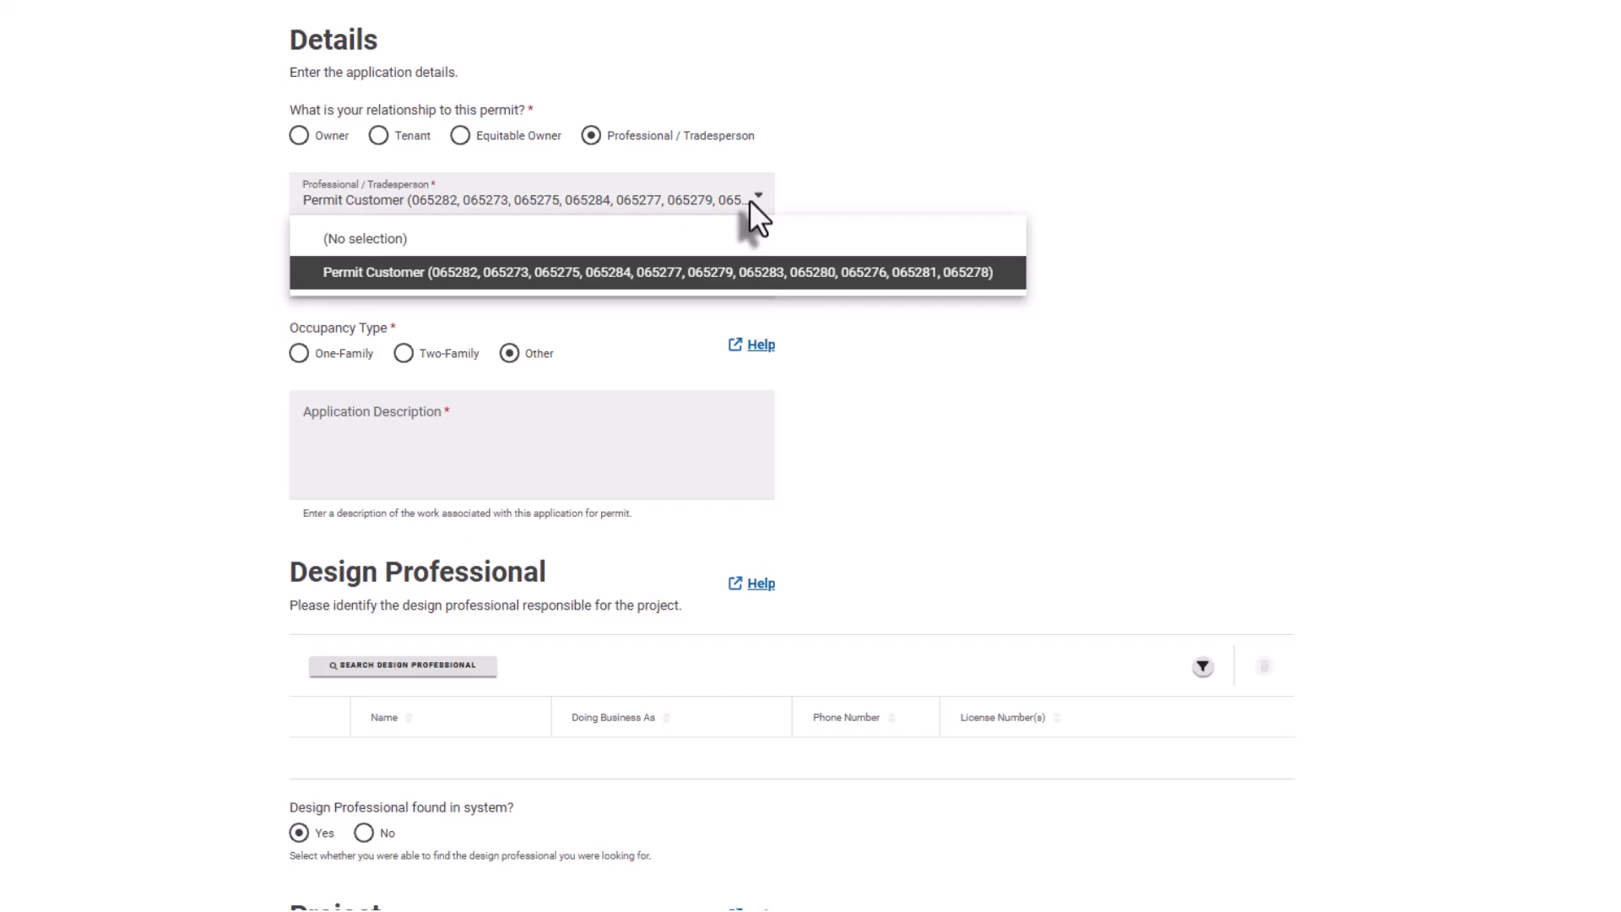
pyautogui.click(749, 200)
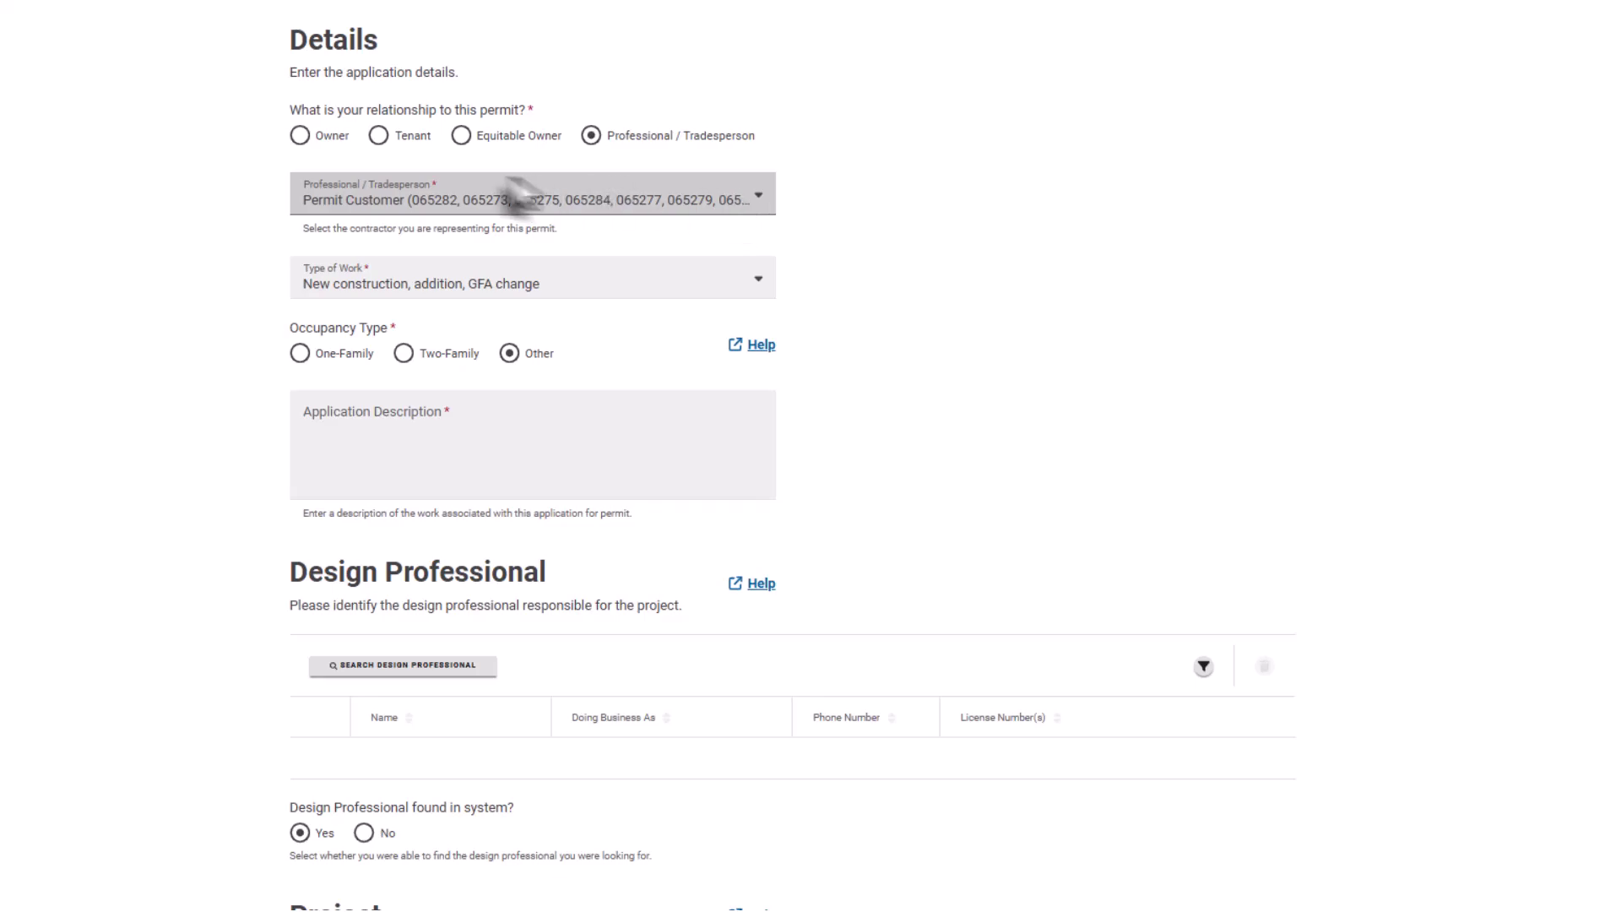
pyautogui.click(301, 136)
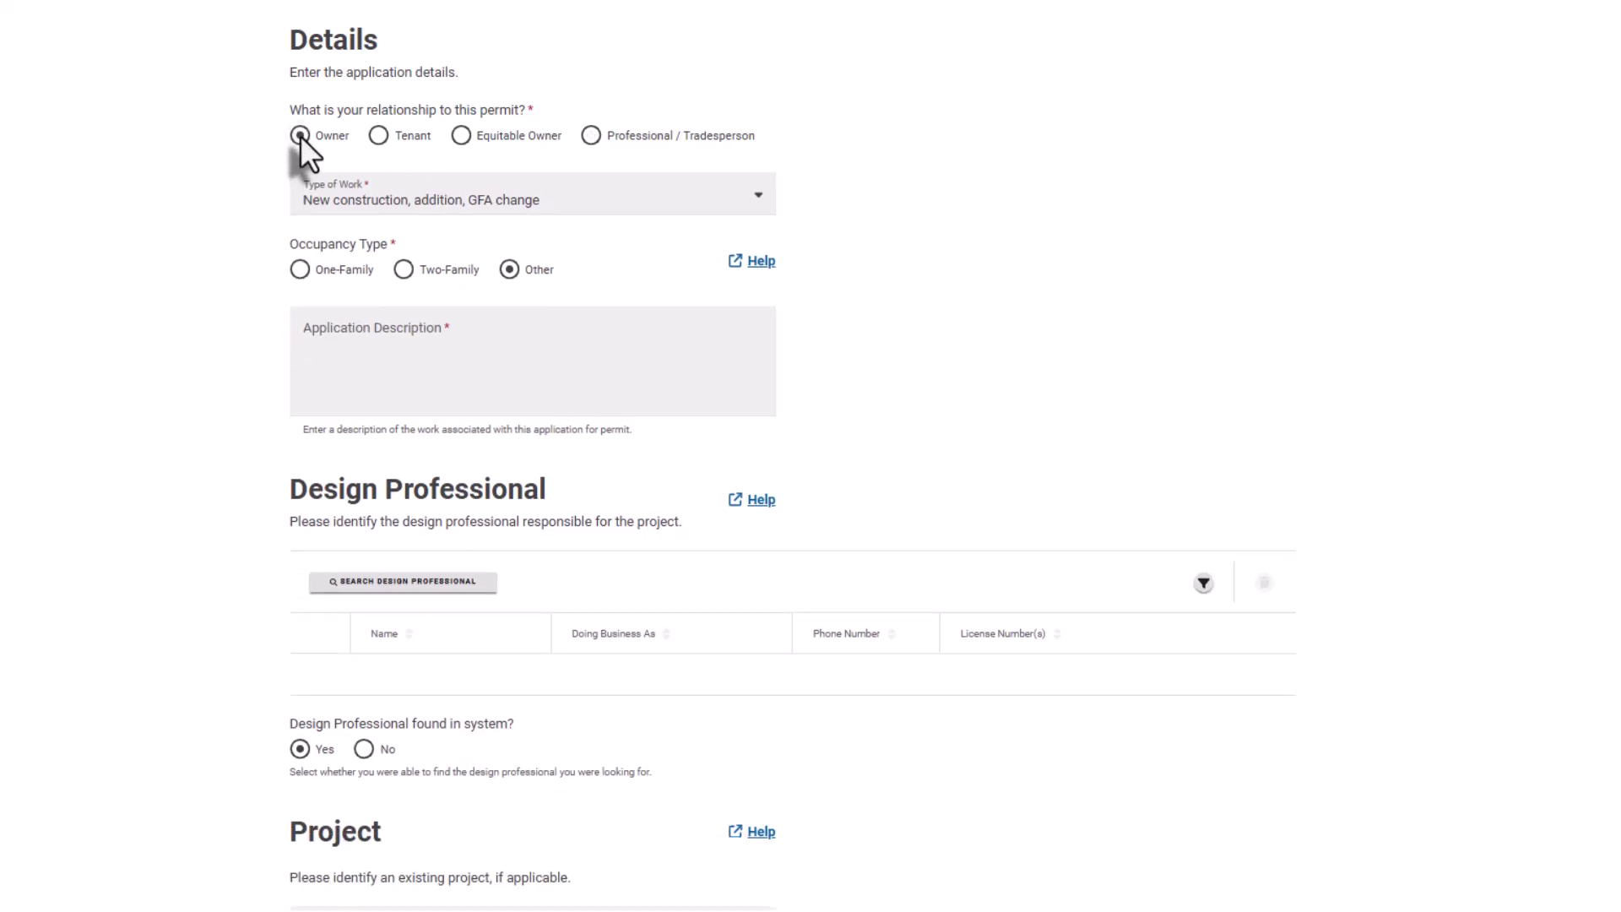
pyautogui.click(757, 195)
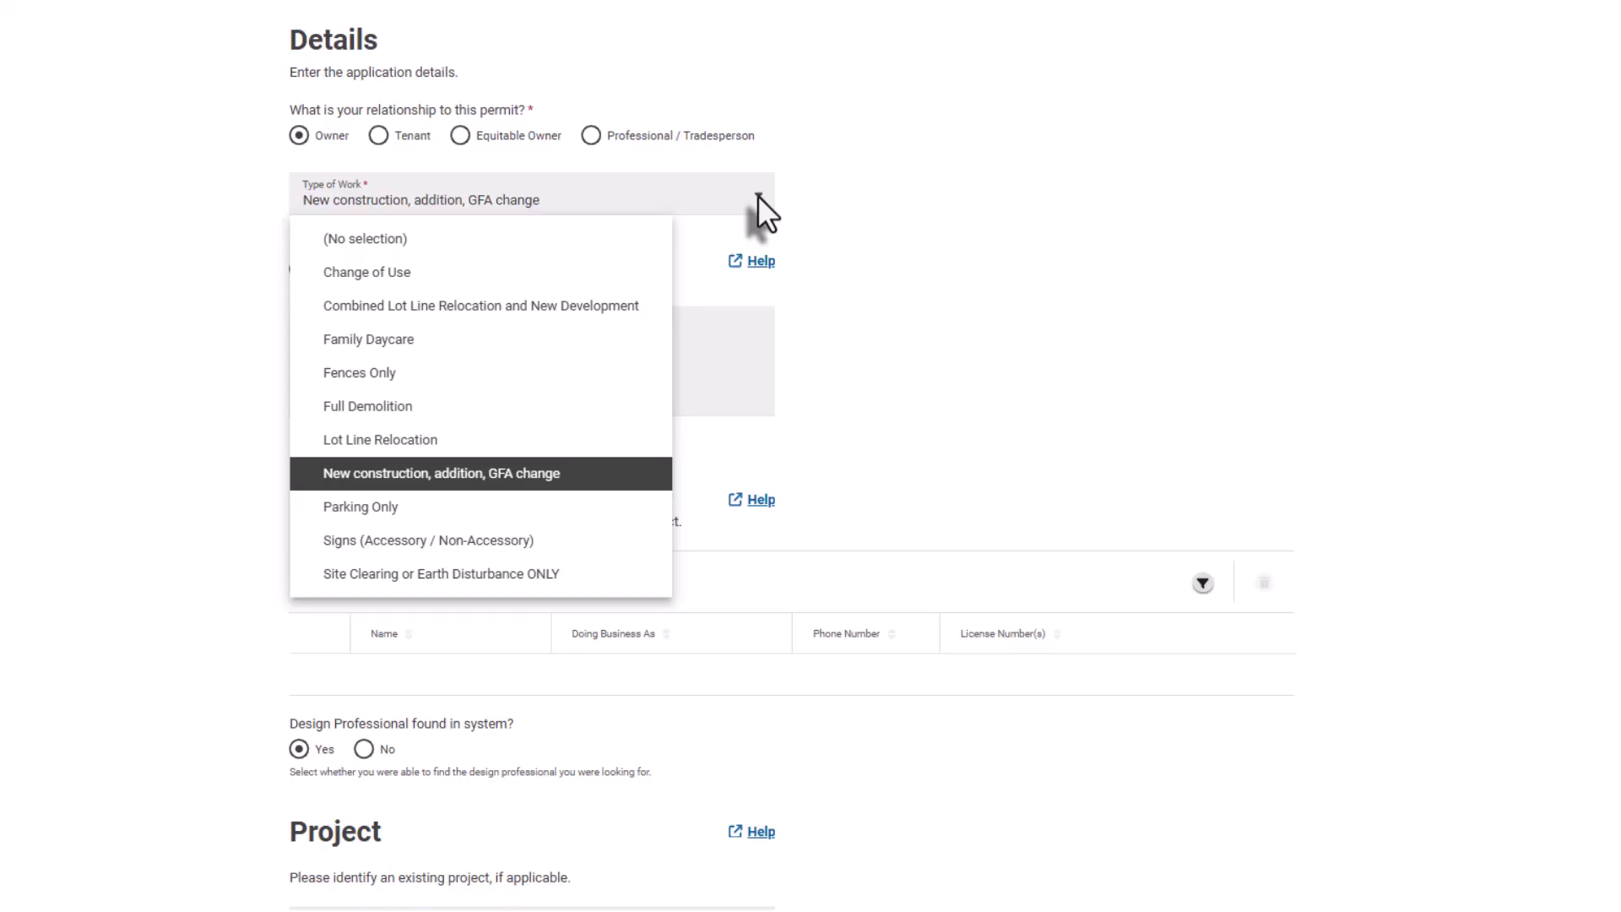
pyautogui.click(757, 195)
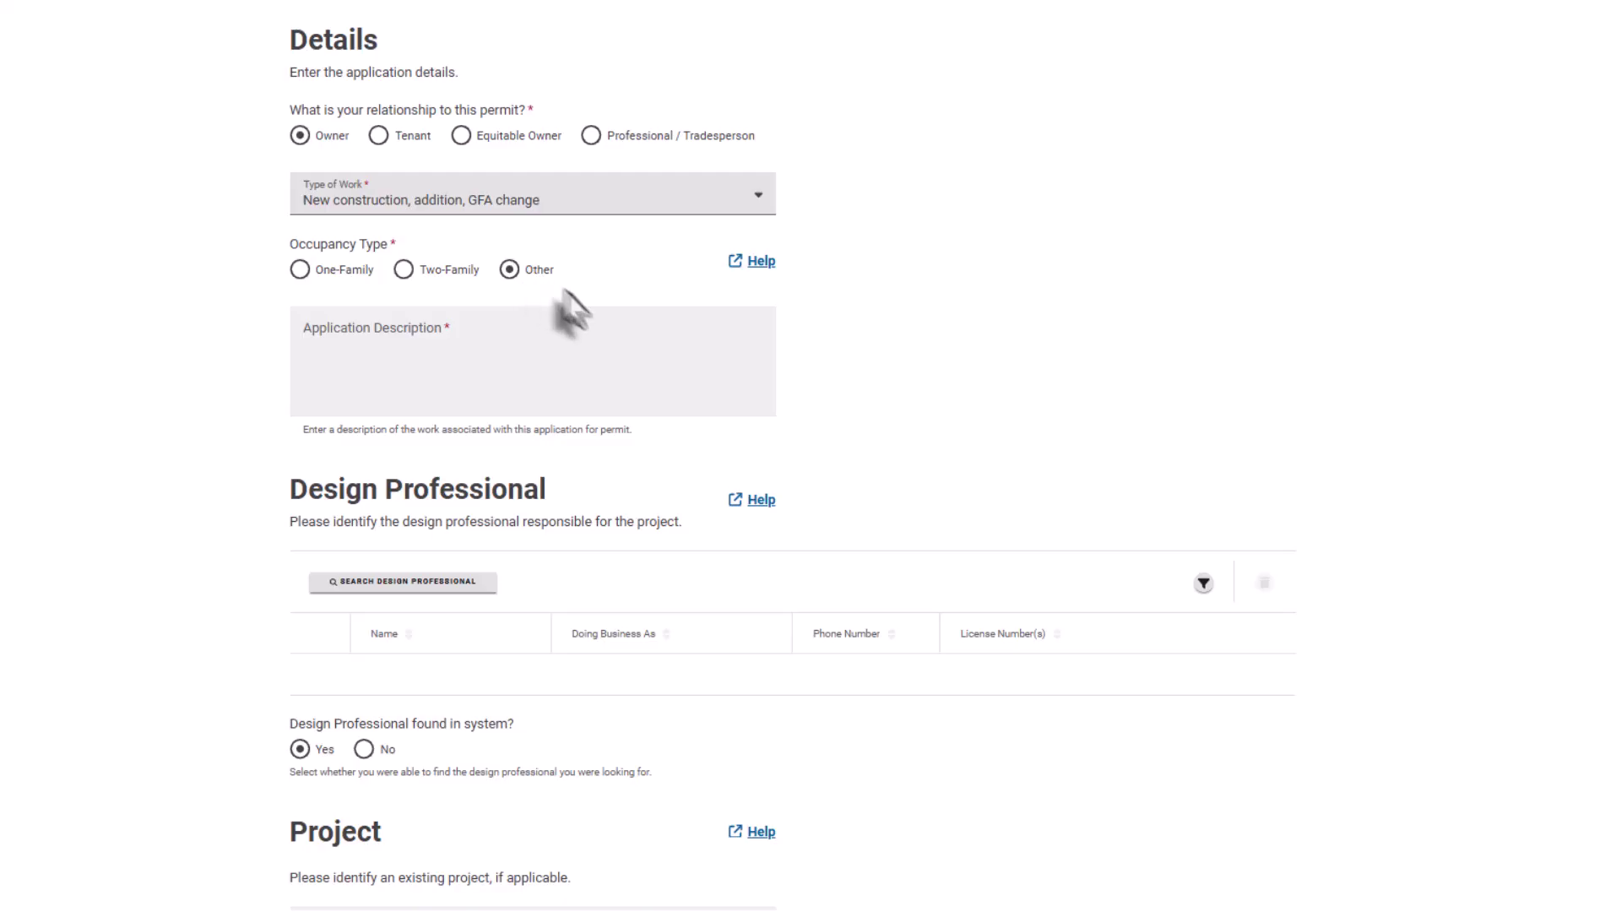
# - Enter the Application Description 'New construction multi-family dwelling (3) dwelling units'
pyautogui.click(711, 351)
pyautogui.write('New construc')
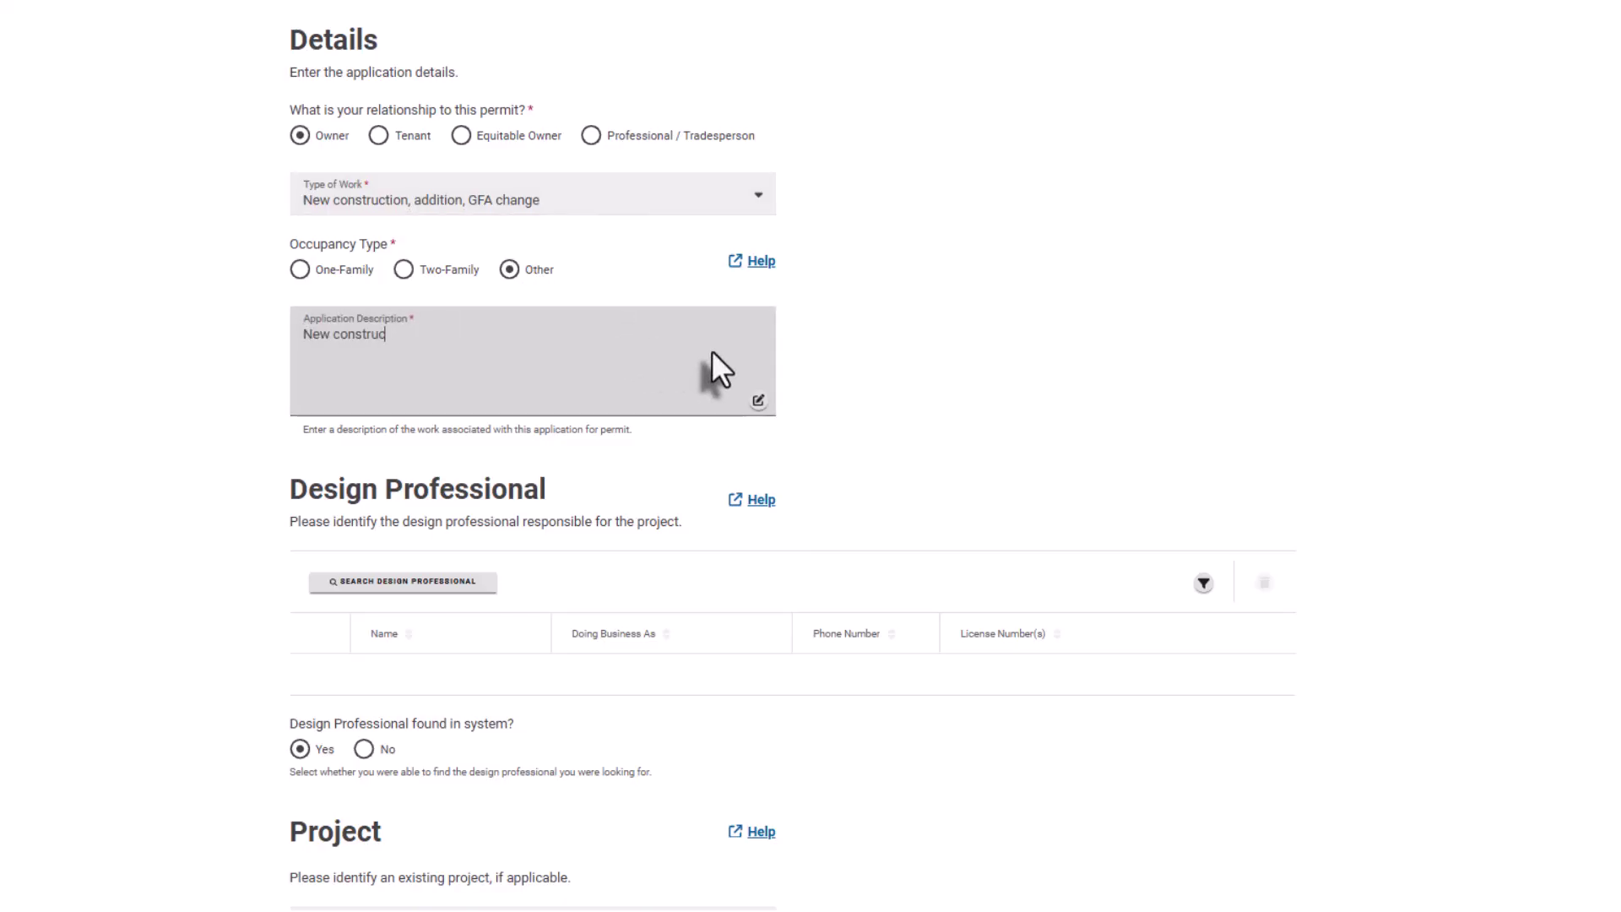
pyautogui.write('tion multi-family dwelling (3) dwelling uni')
pyautogui.write('ts,')
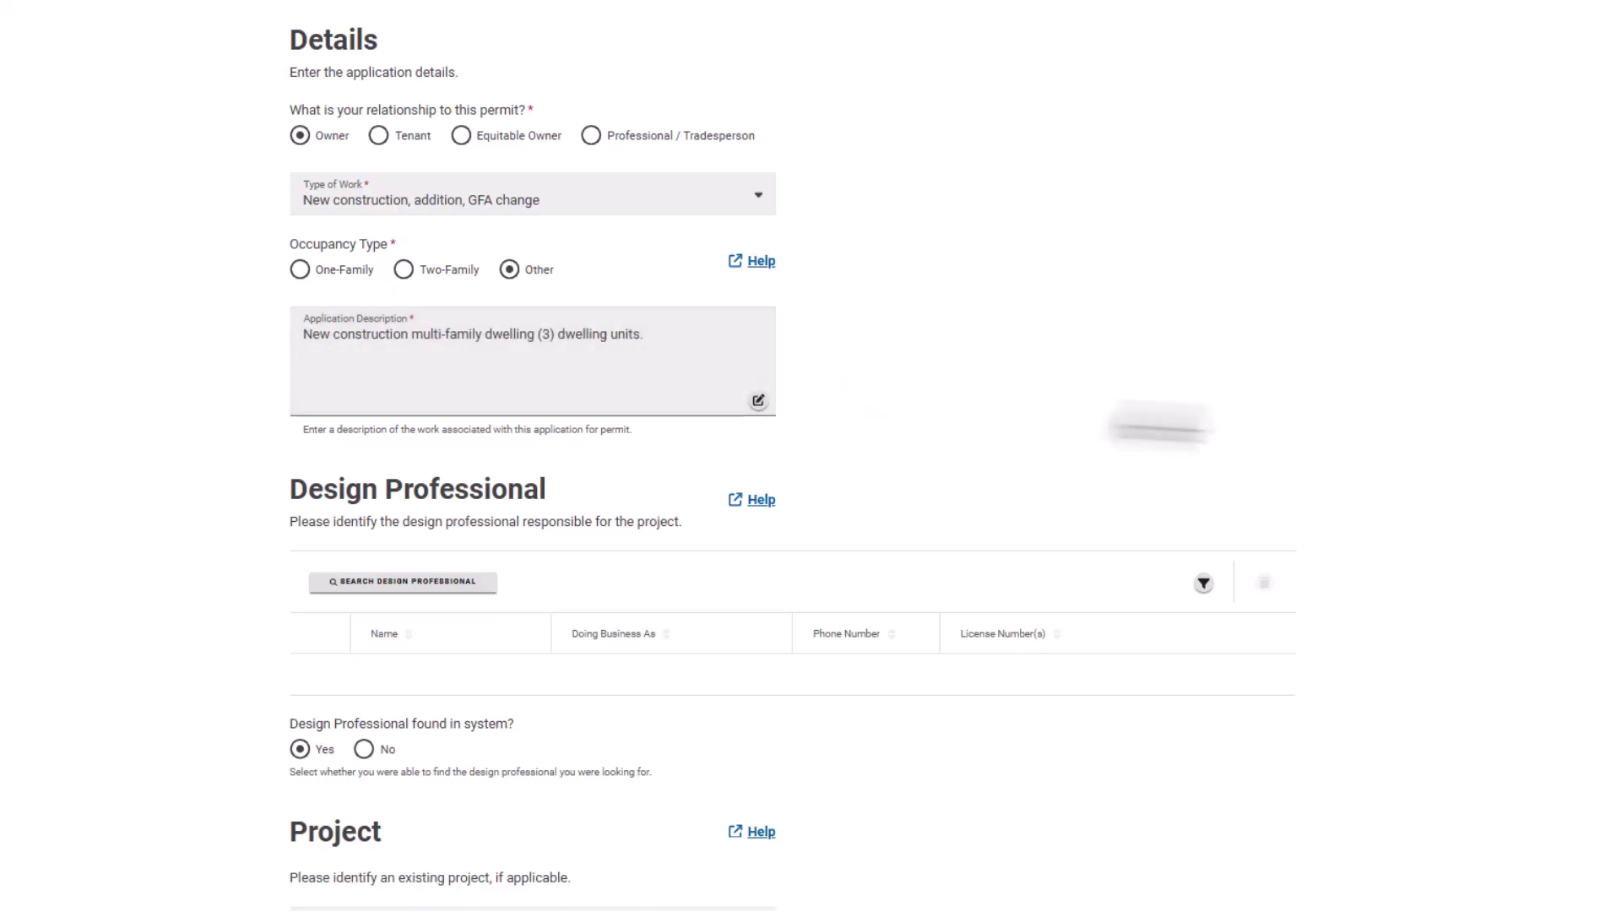
pyautogui.scroll(-5, 792, 456)
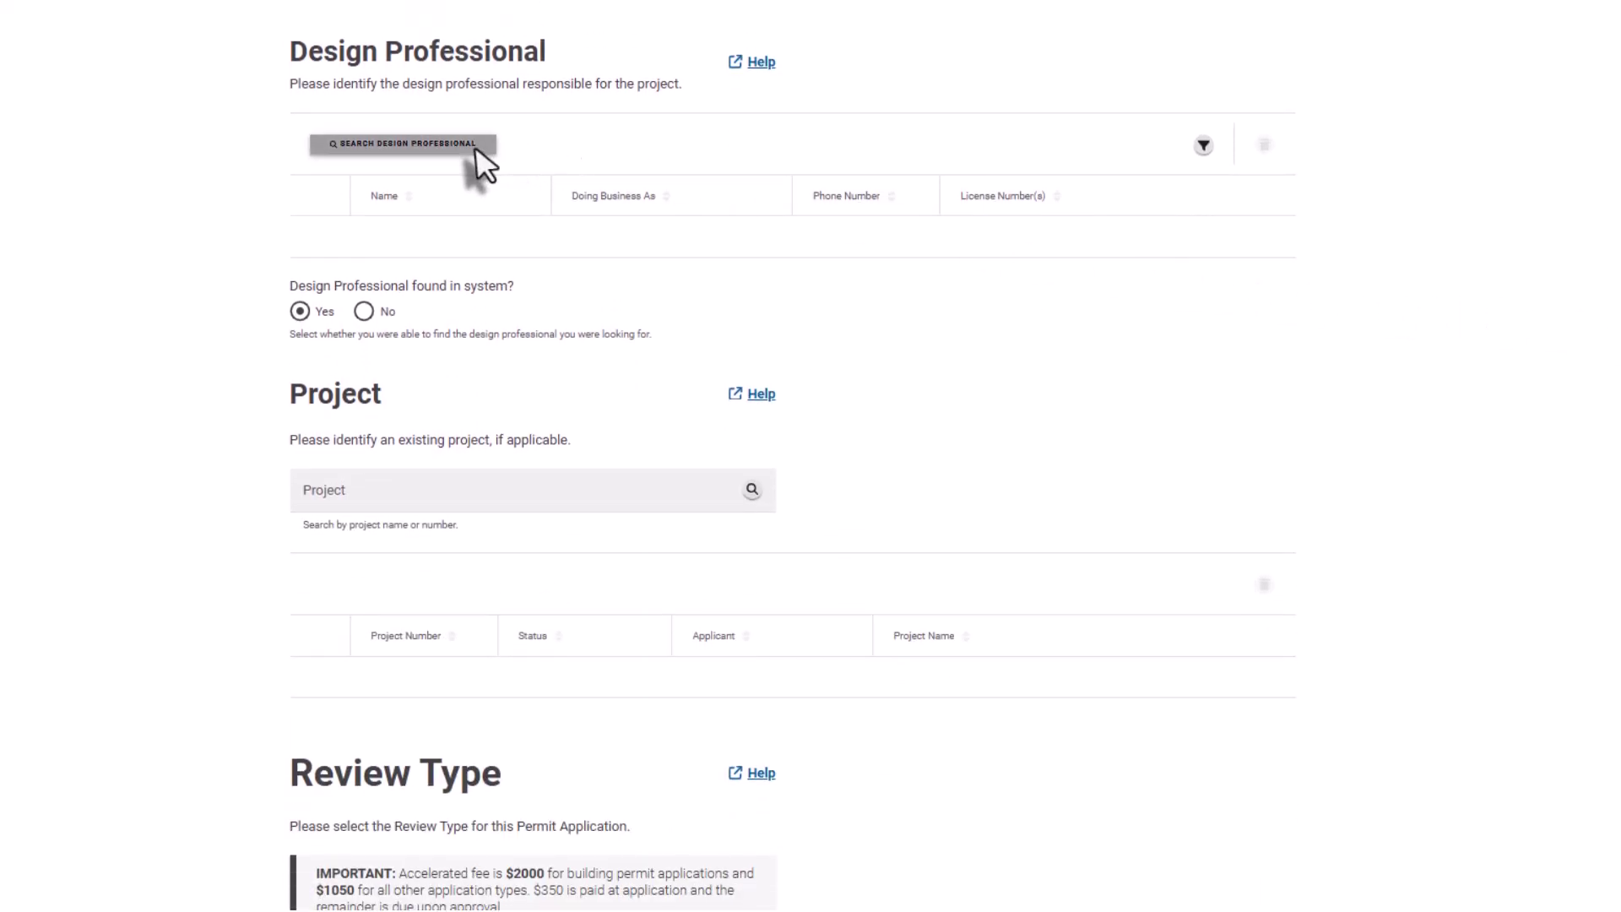
# - Search design professionals for 'Permit' and close the search without choosing one
pyautogui.click(474, 147)
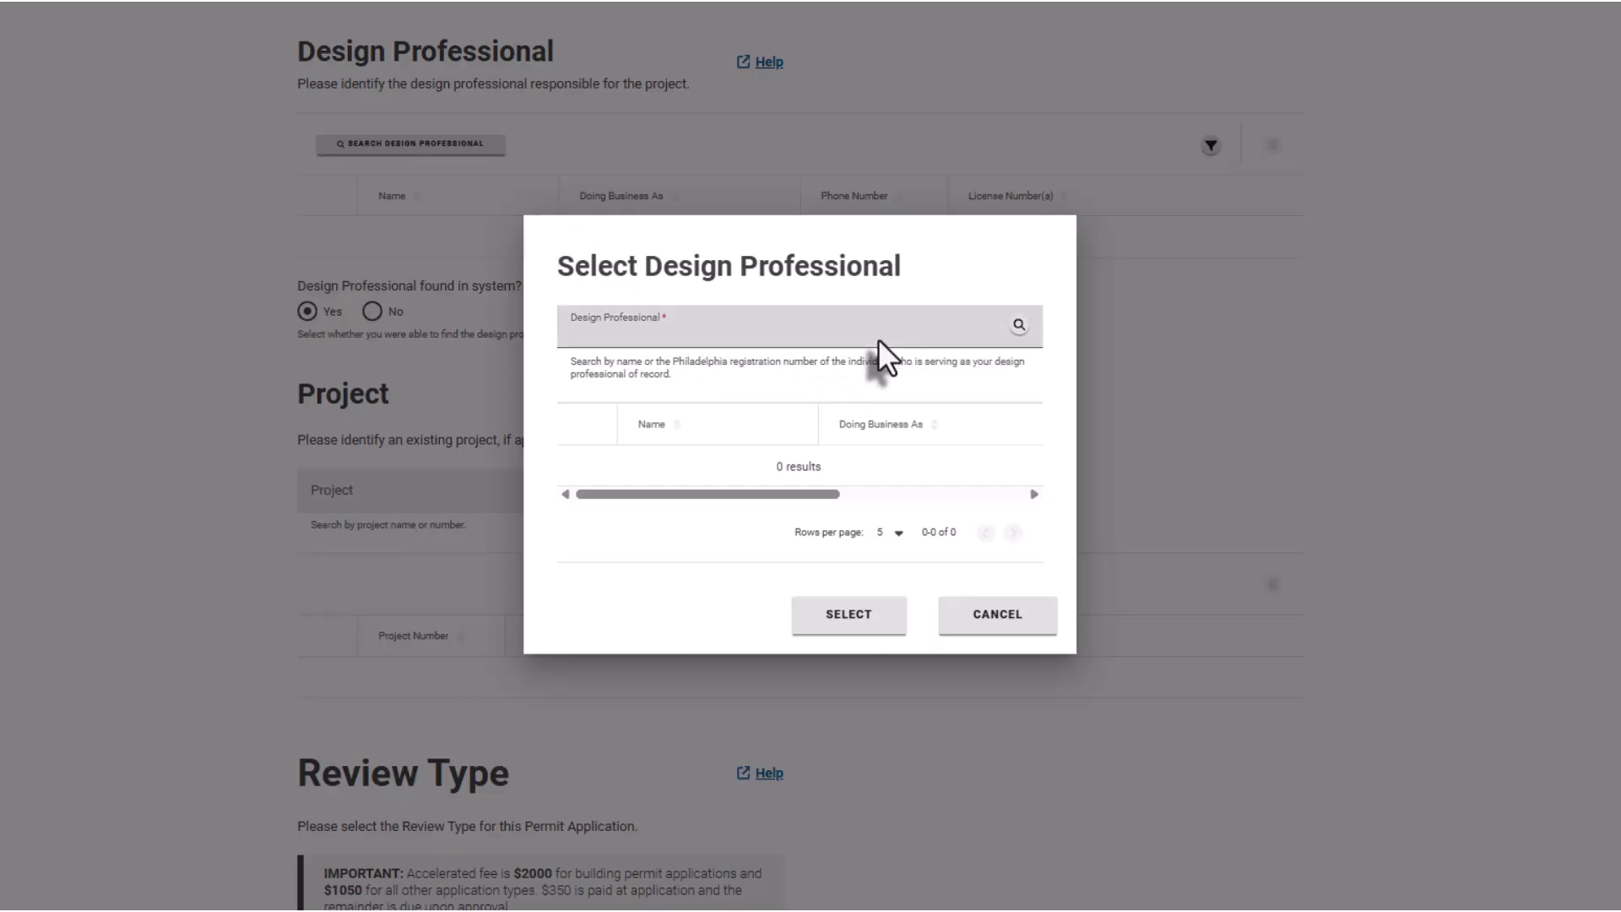
pyautogui.write('Permit')
pyautogui.click(1018, 326)
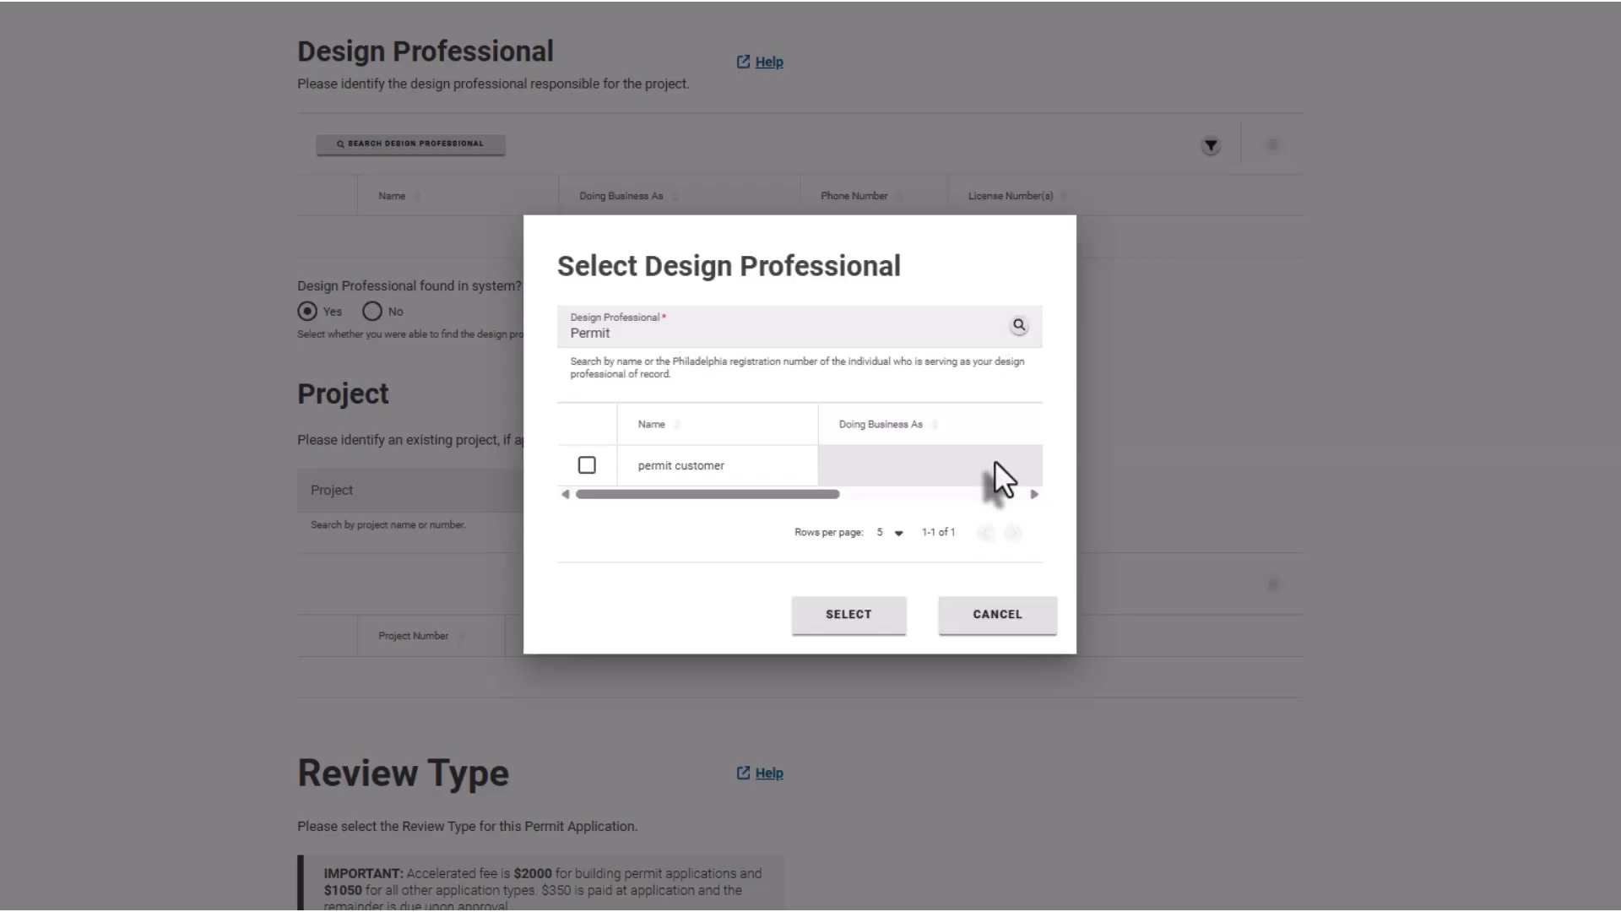
pyautogui.click(994, 610)
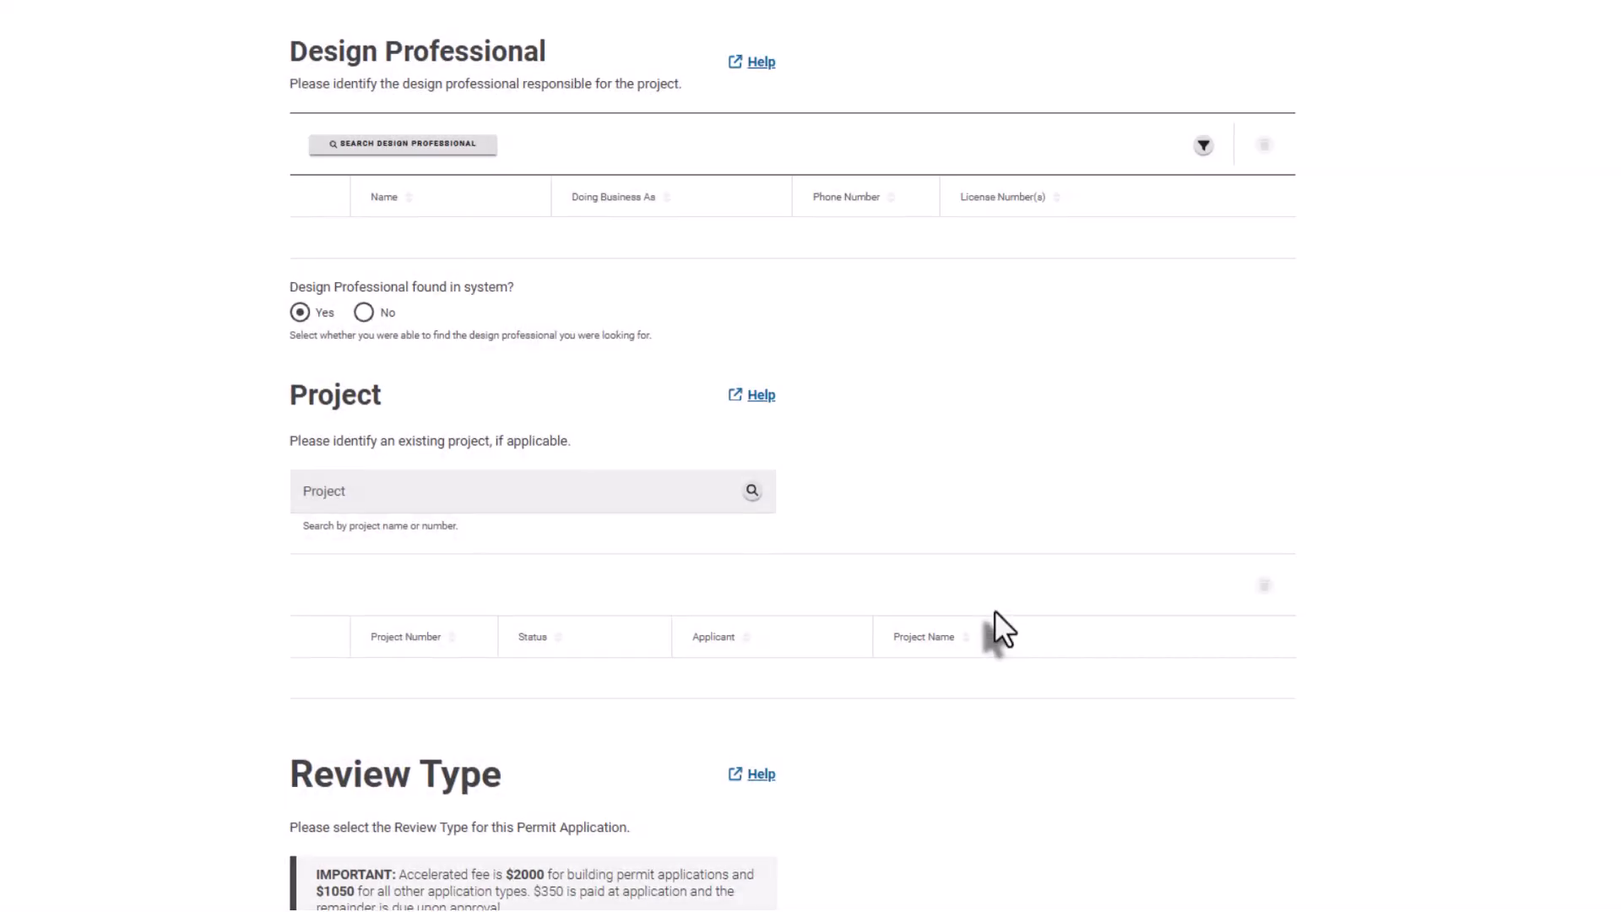
# - Mark the design professional as not in the system and enter their name, company, address, e-mail and phone
pyautogui.click(364, 312)
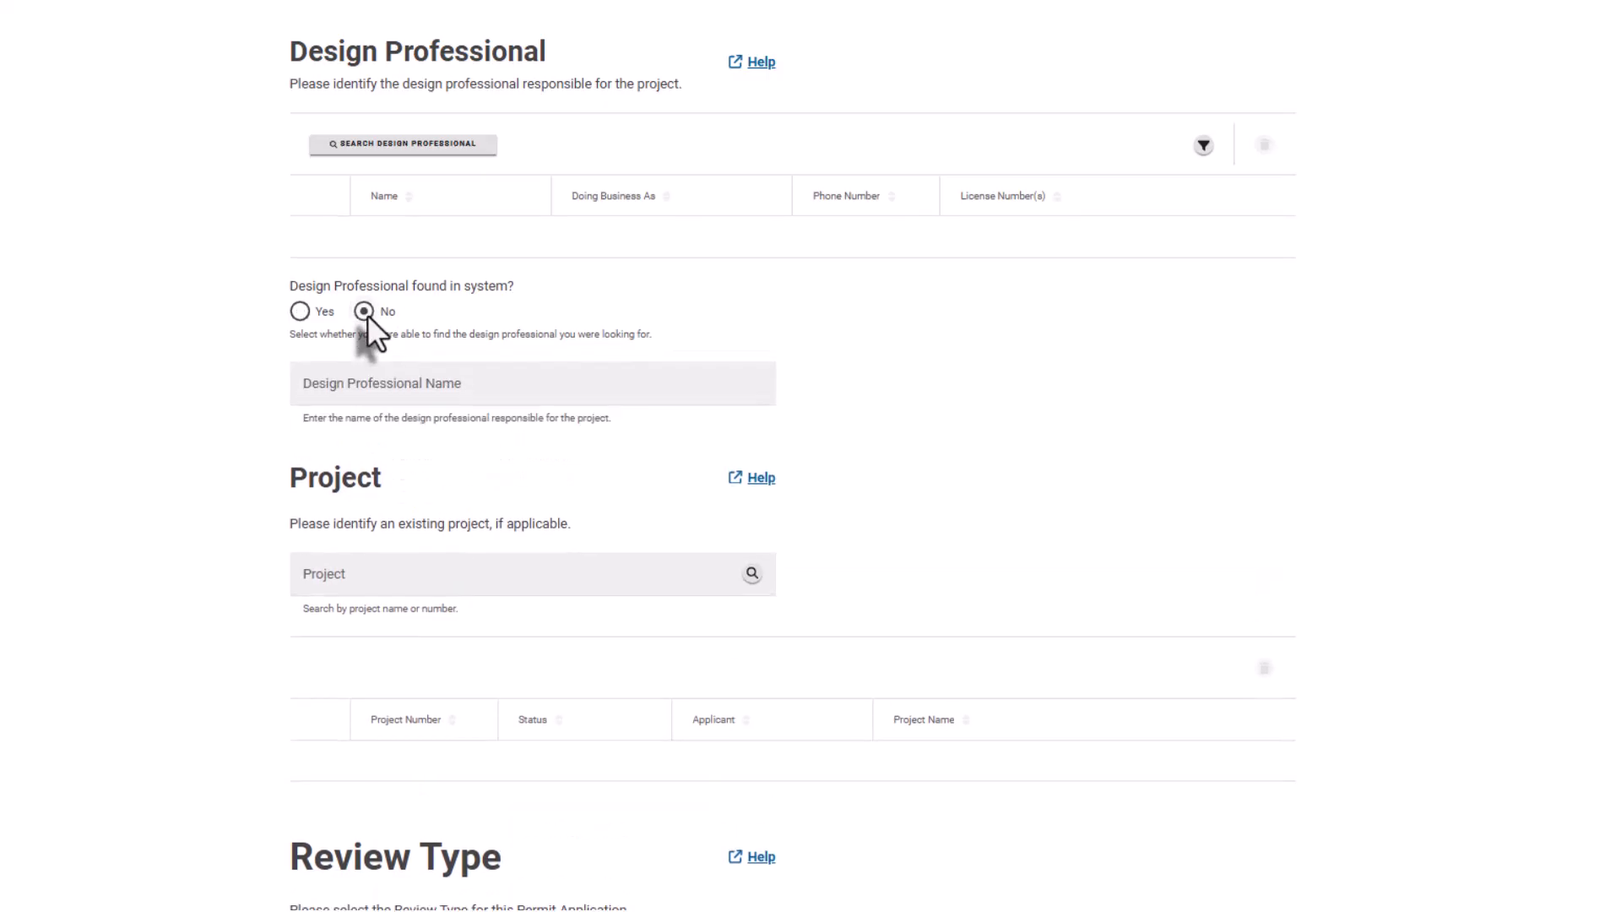
pyautogui.click(332, 382)
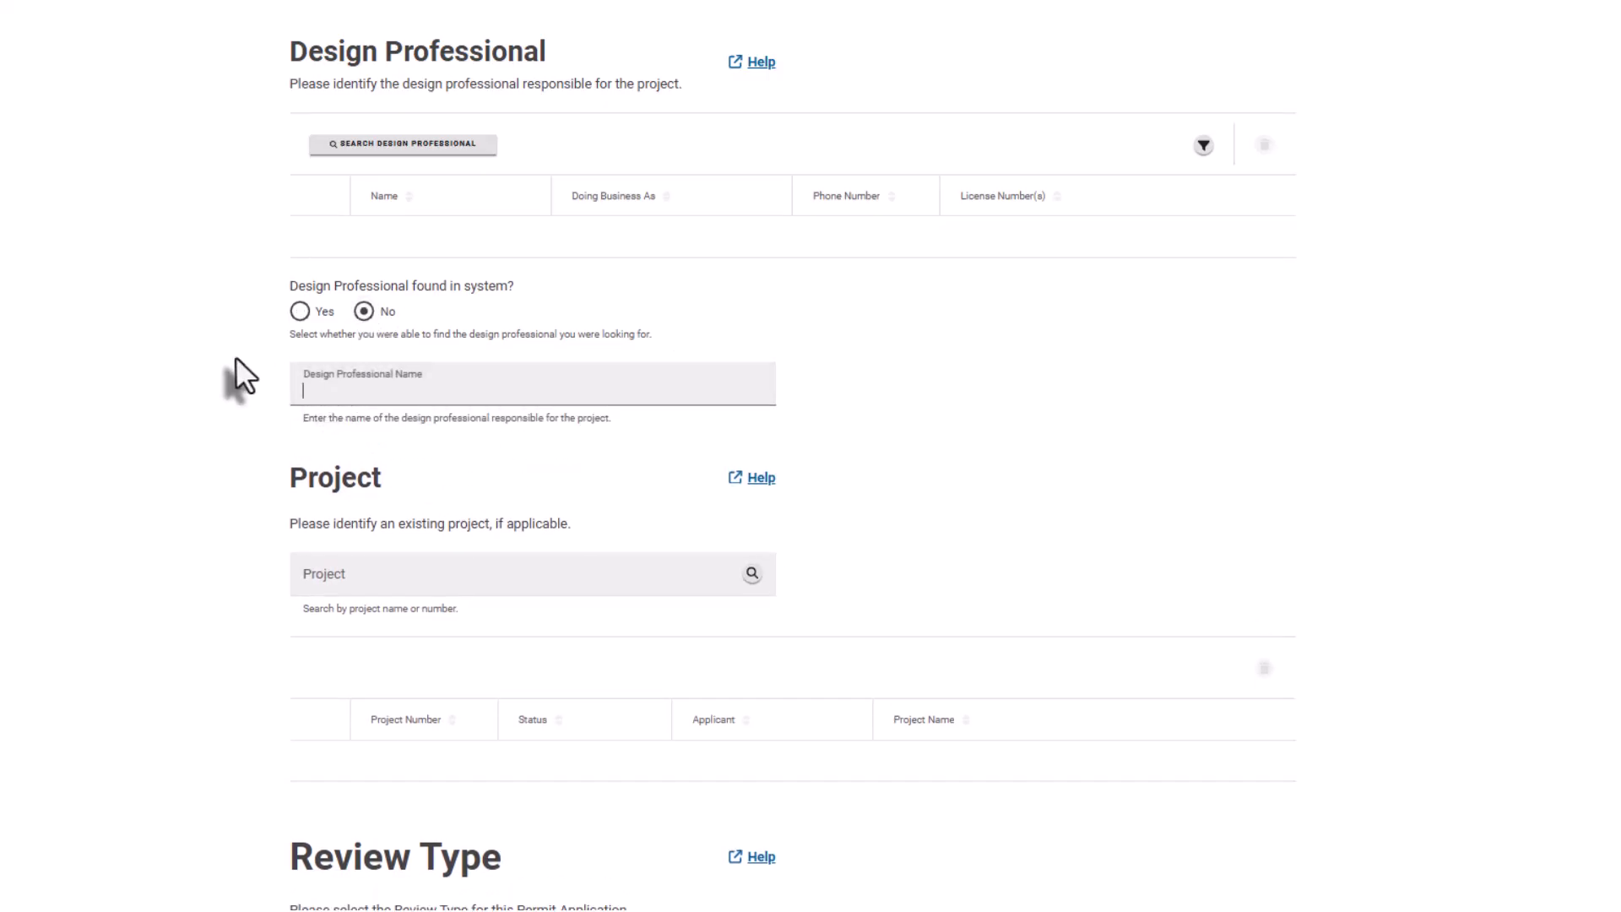
pyautogui.write('Design Professional, Compa')
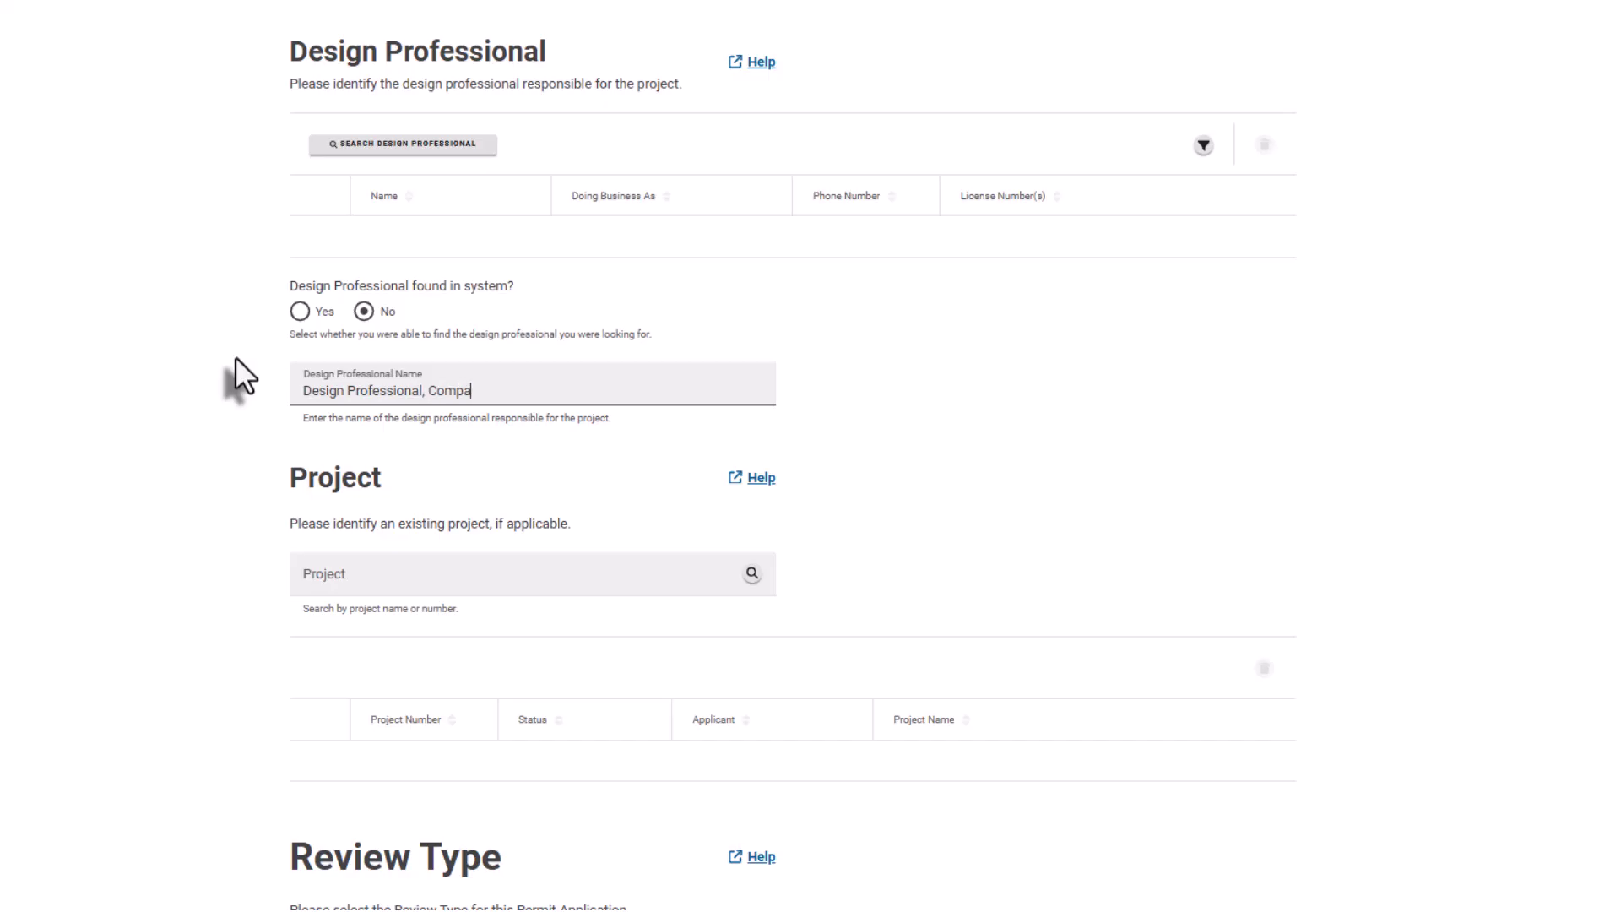
pyautogui.write('ny, 11 11th St E,')
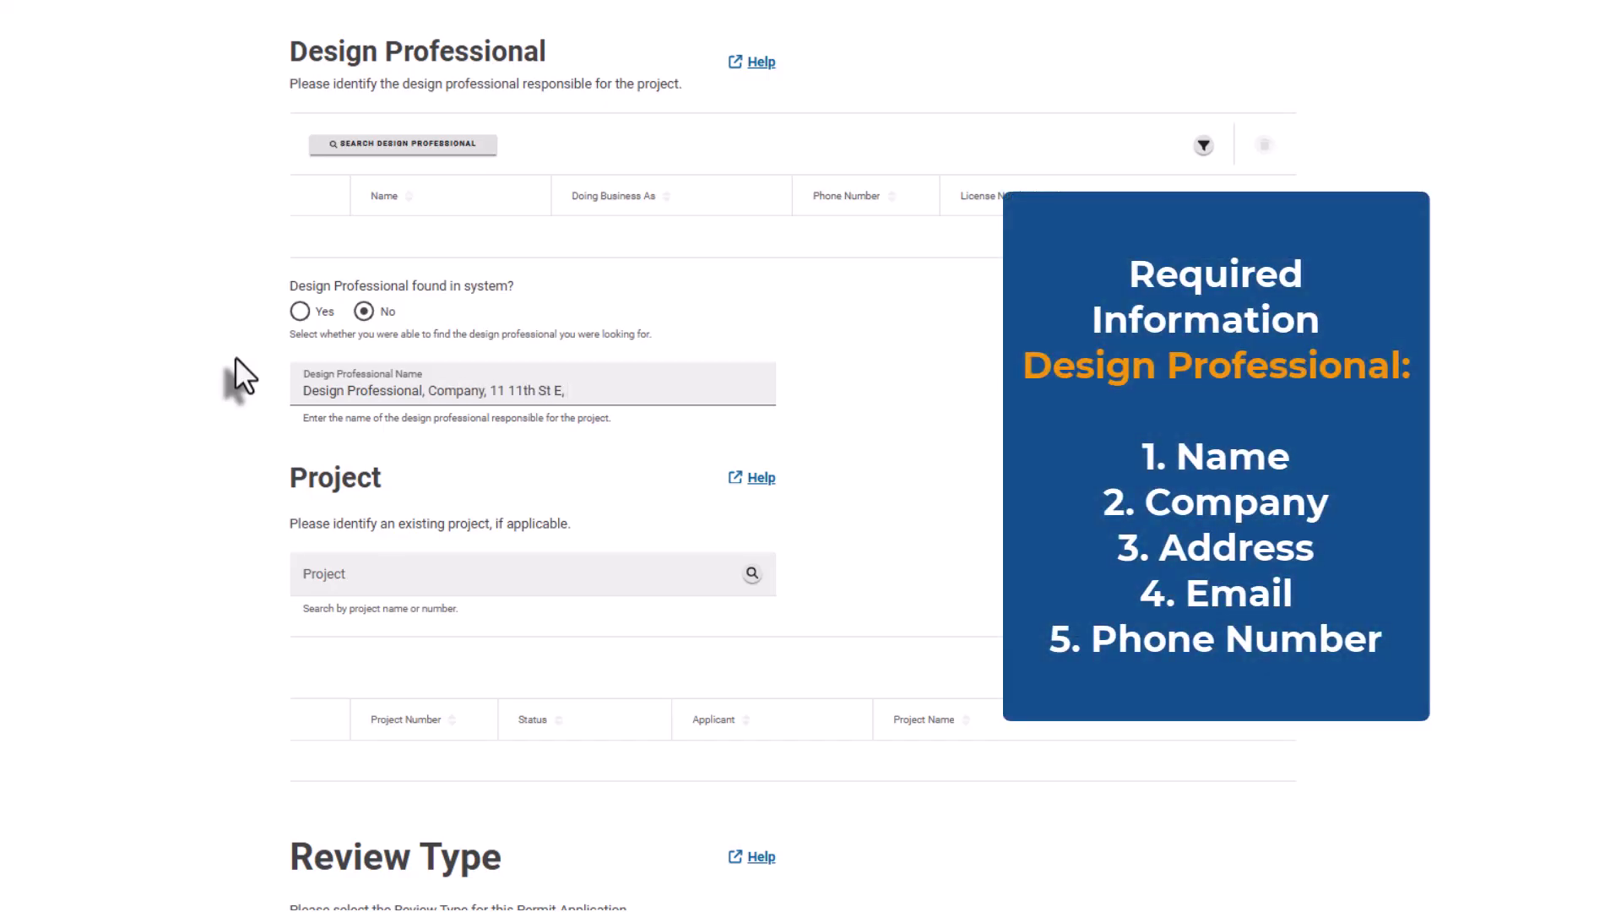
pyautogui.write(' design@professional.com, (111)111-1111')
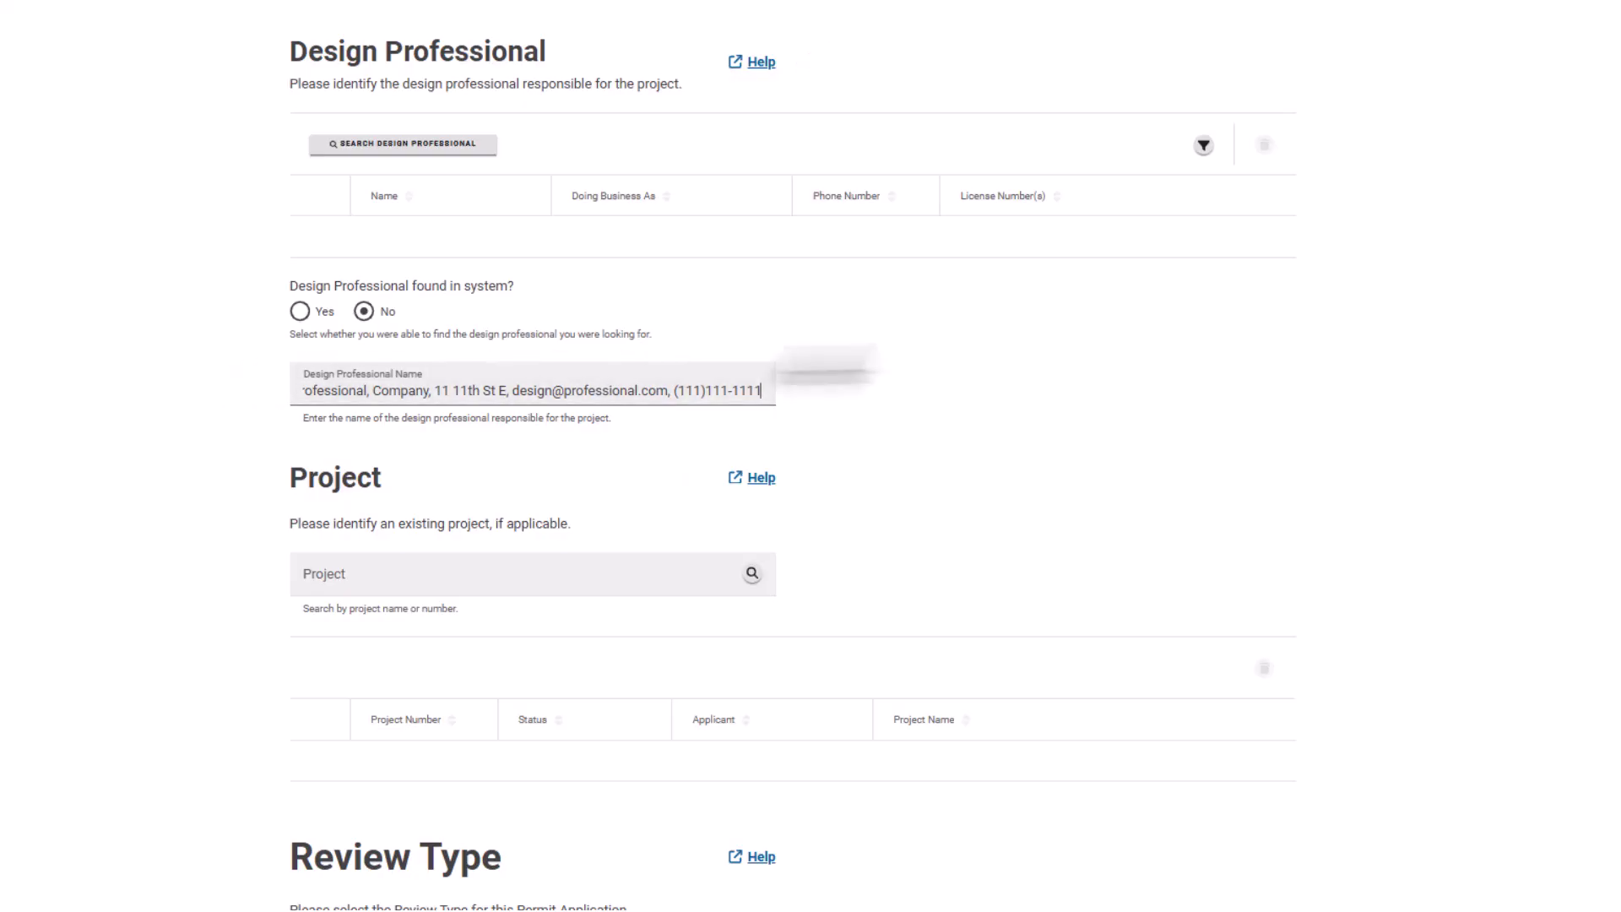
pyautogui.scroll(-5, 793, 456)
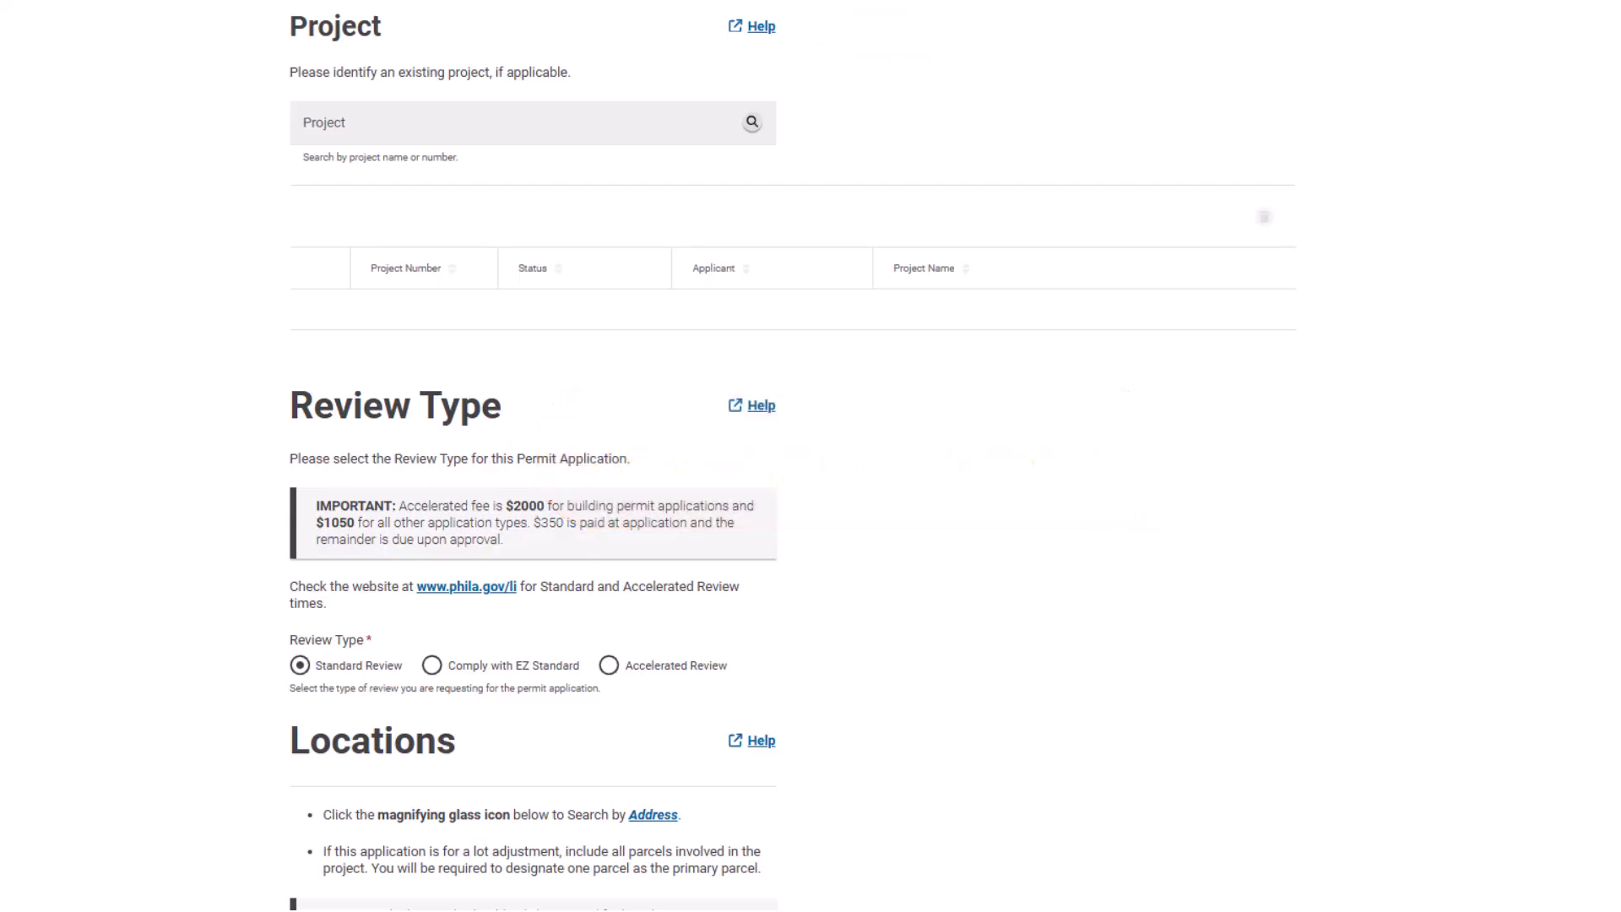
pyautogui.scroll(-1, 792, 456)
pyautogui.scroll(-2, 792, 456)
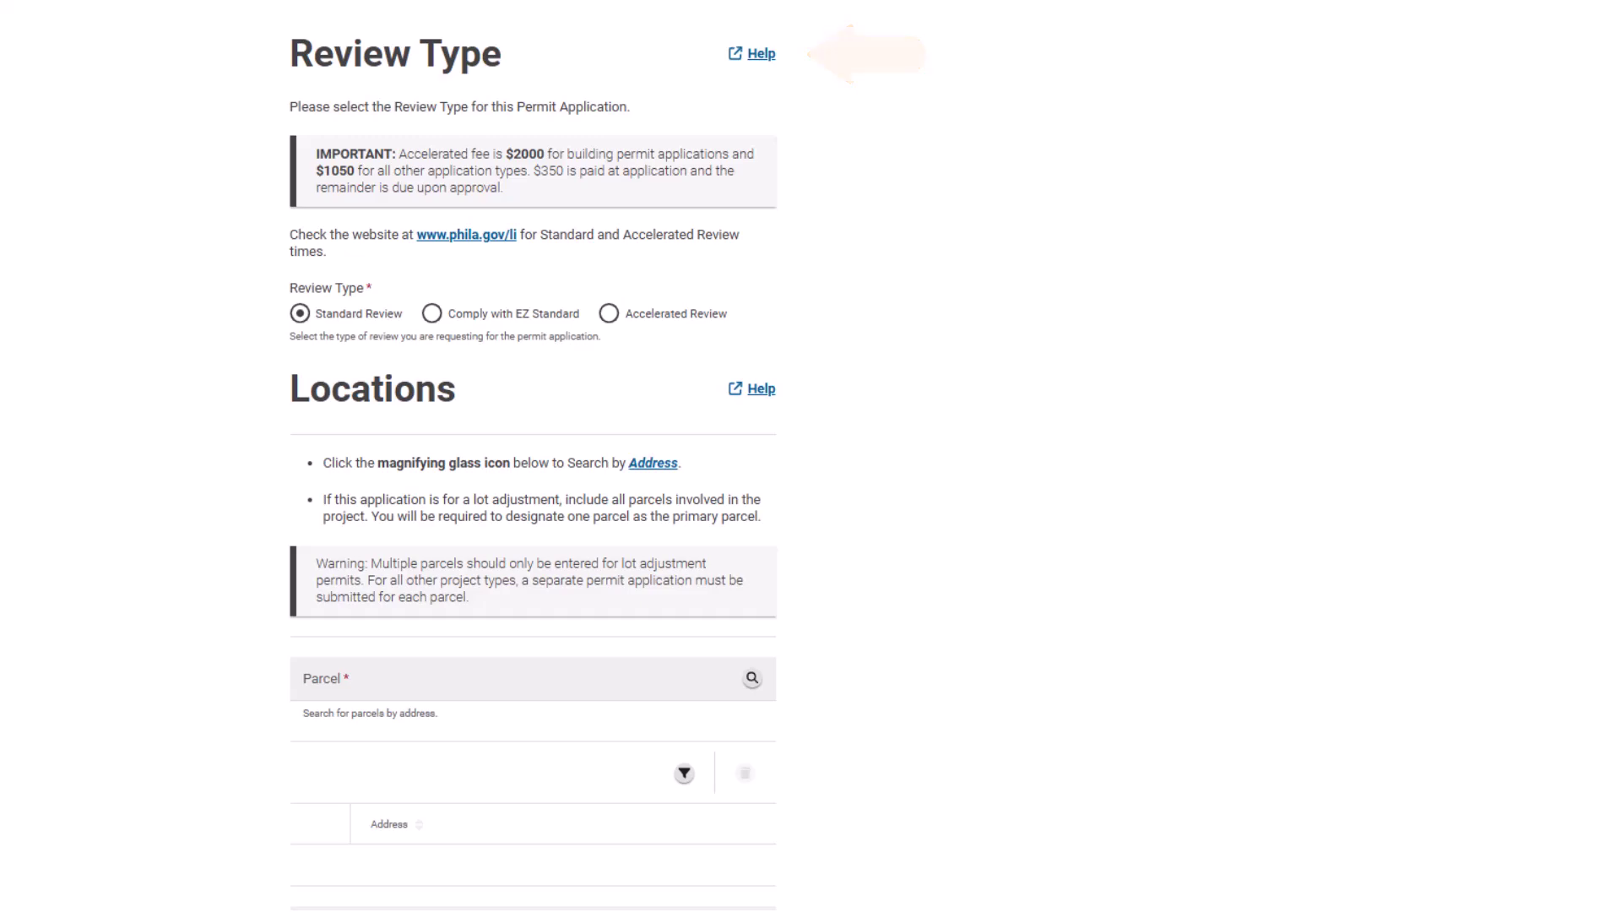
pyautogui.scroll(-4, 533, 456)
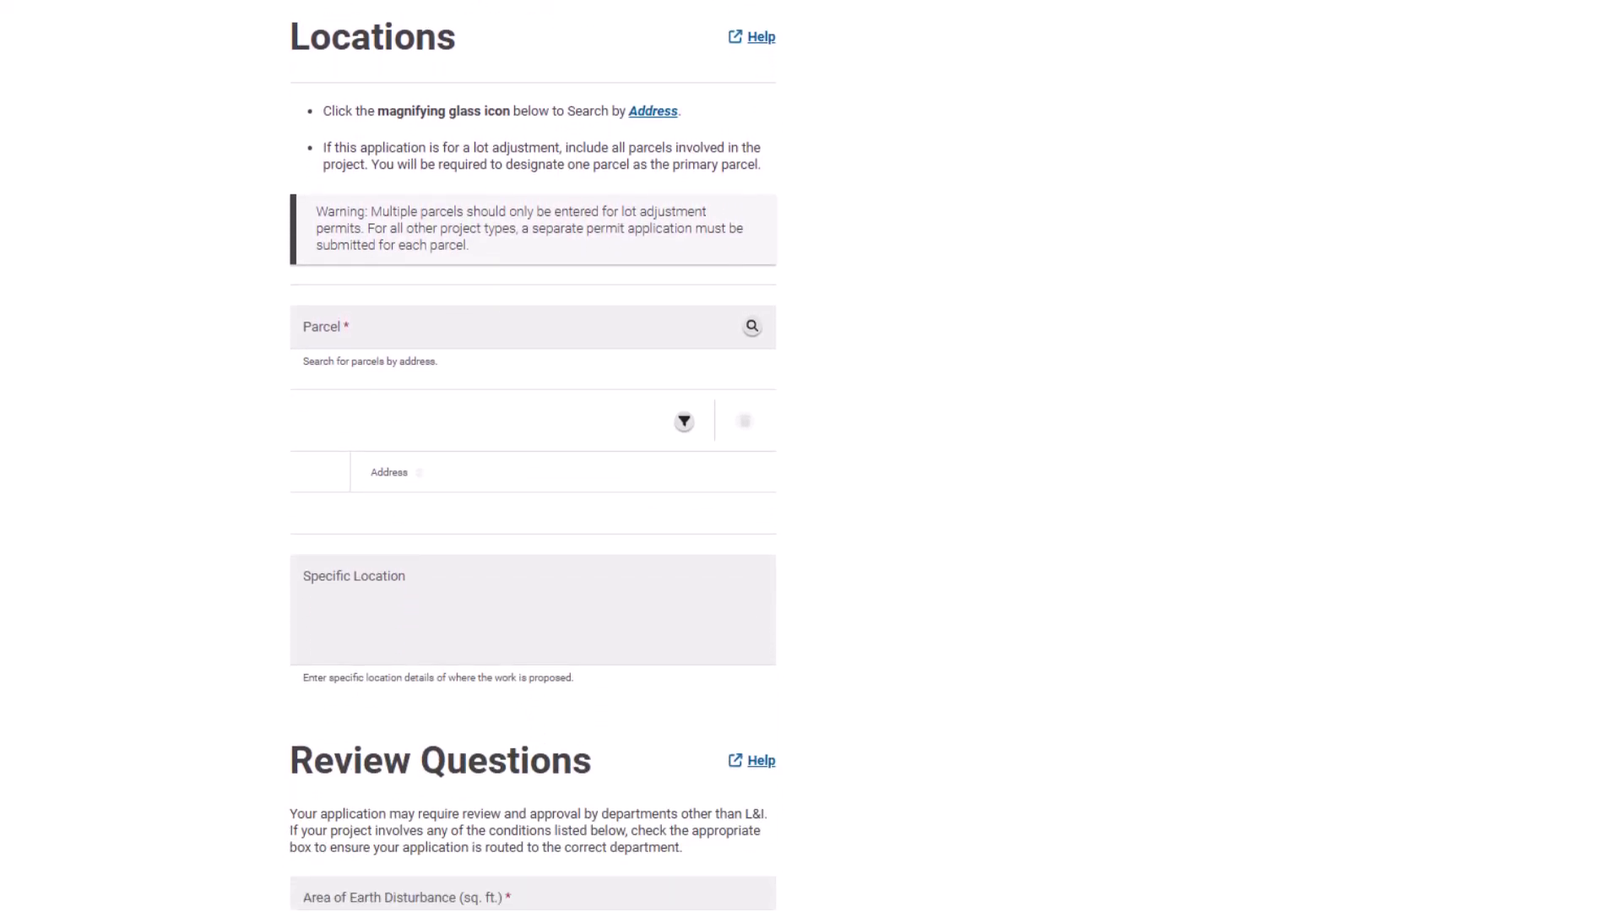
pyautogui.click(649, 336)
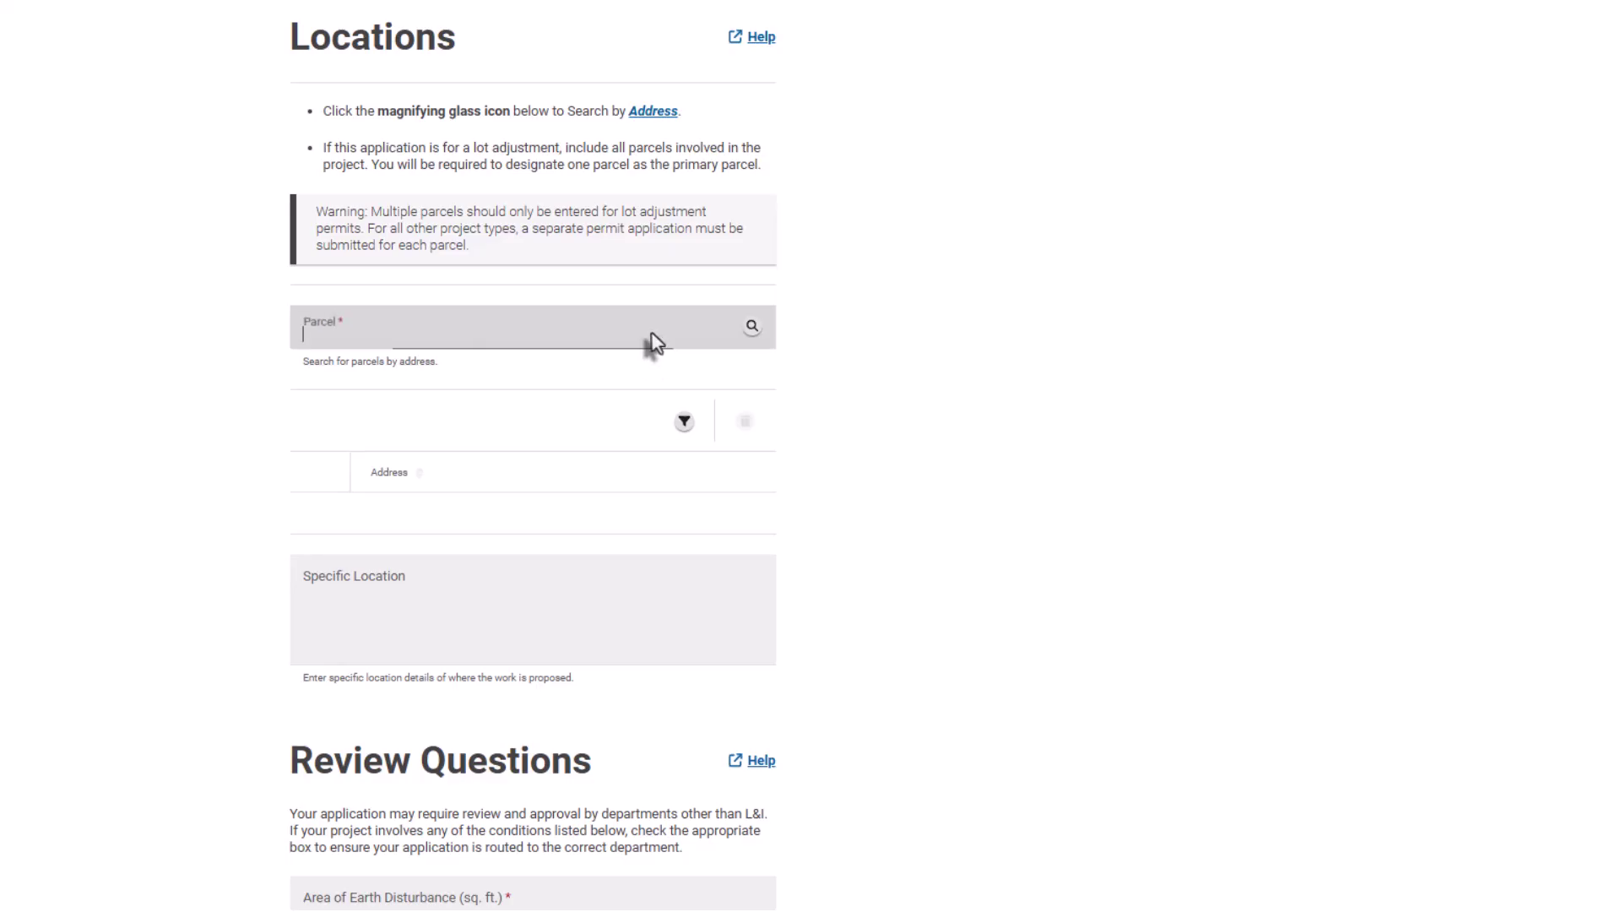
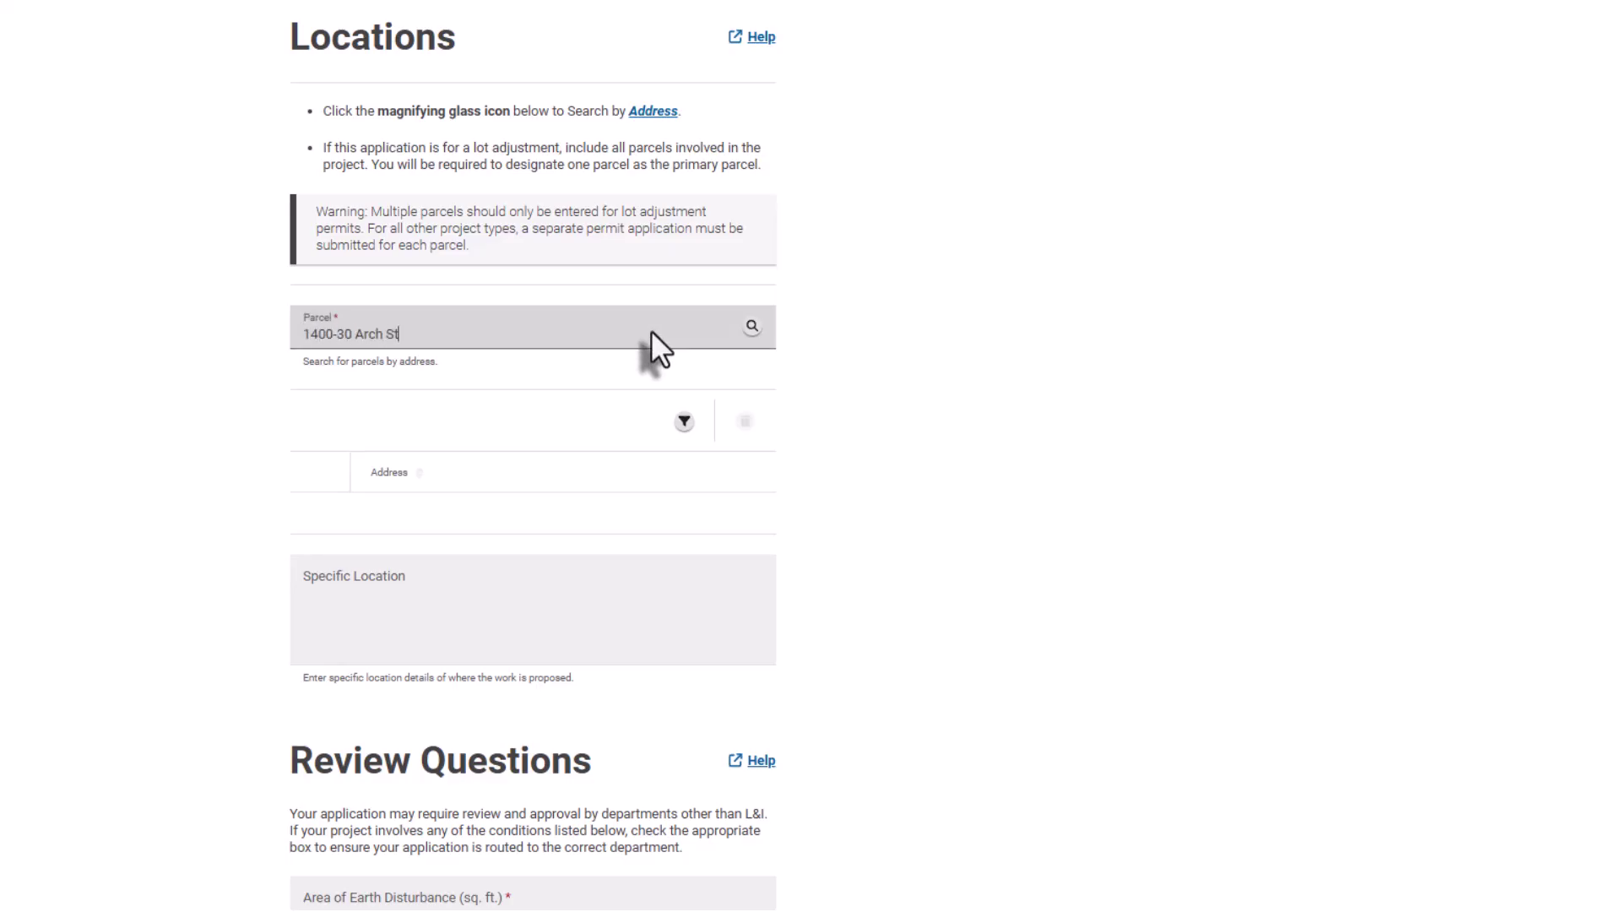
pyautogui.click(752, 326)
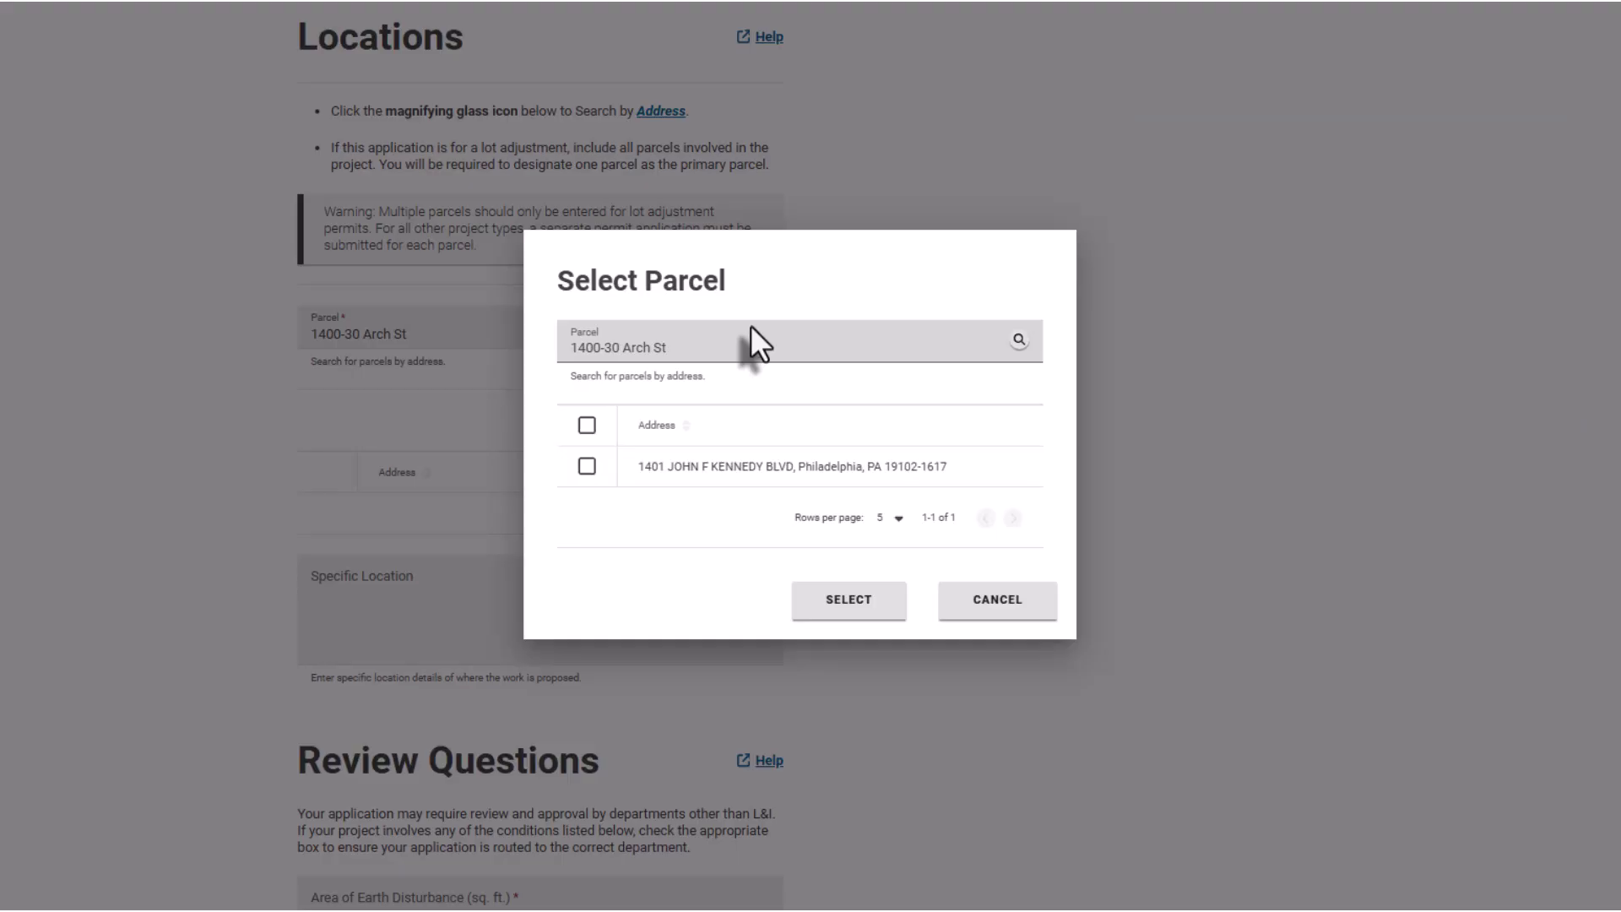
pyautogui.click(593, 465)
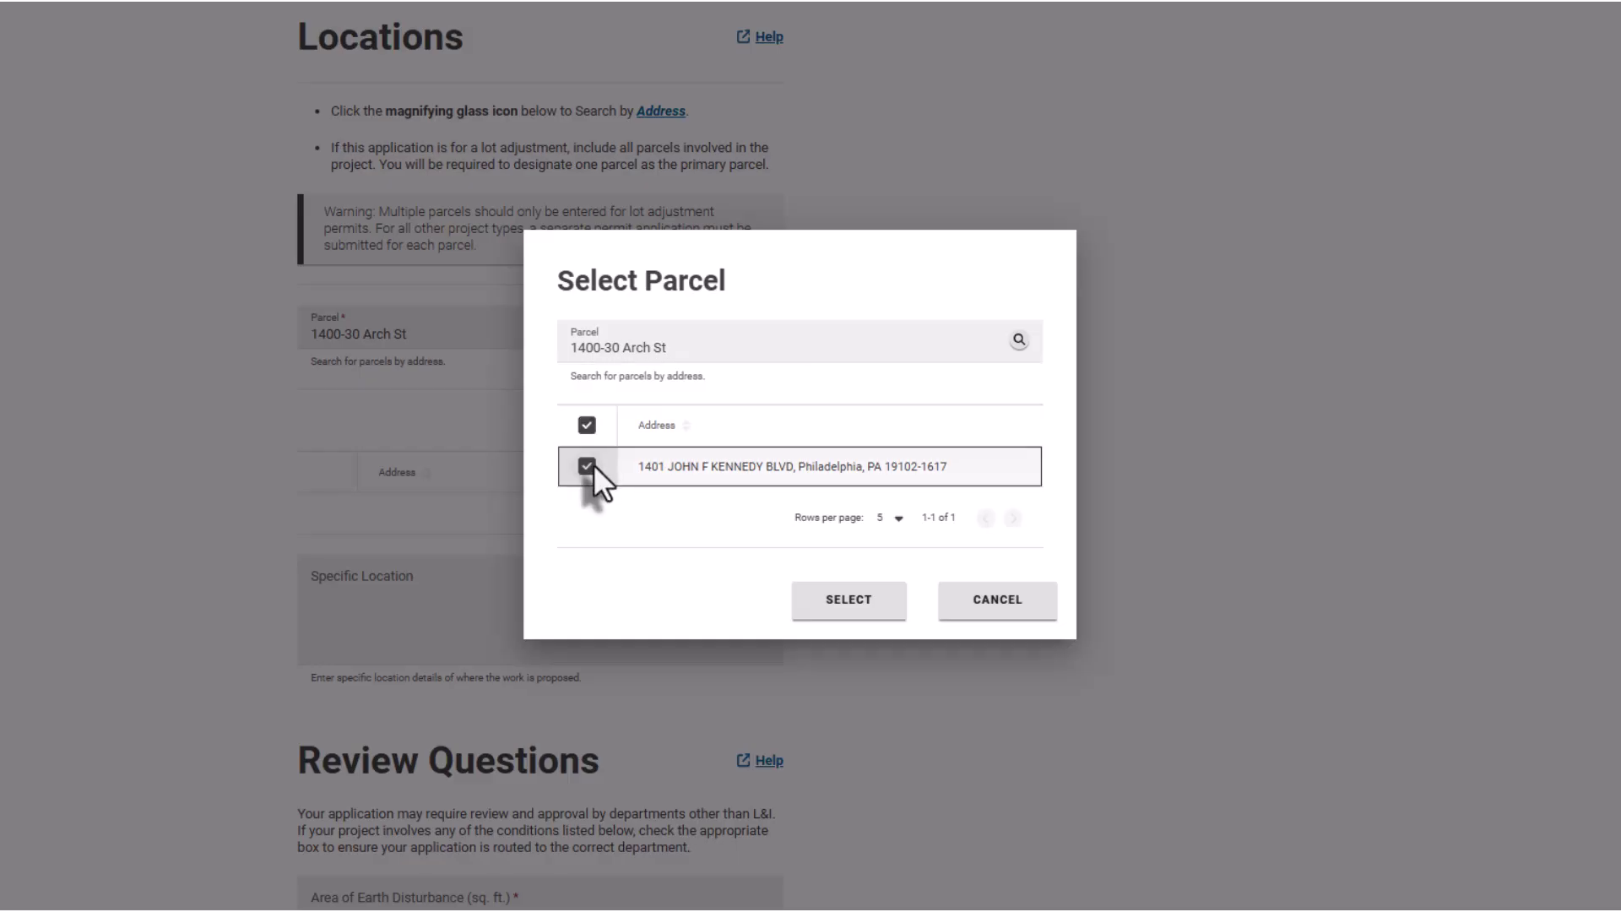
pyautogui.click(826, 610)
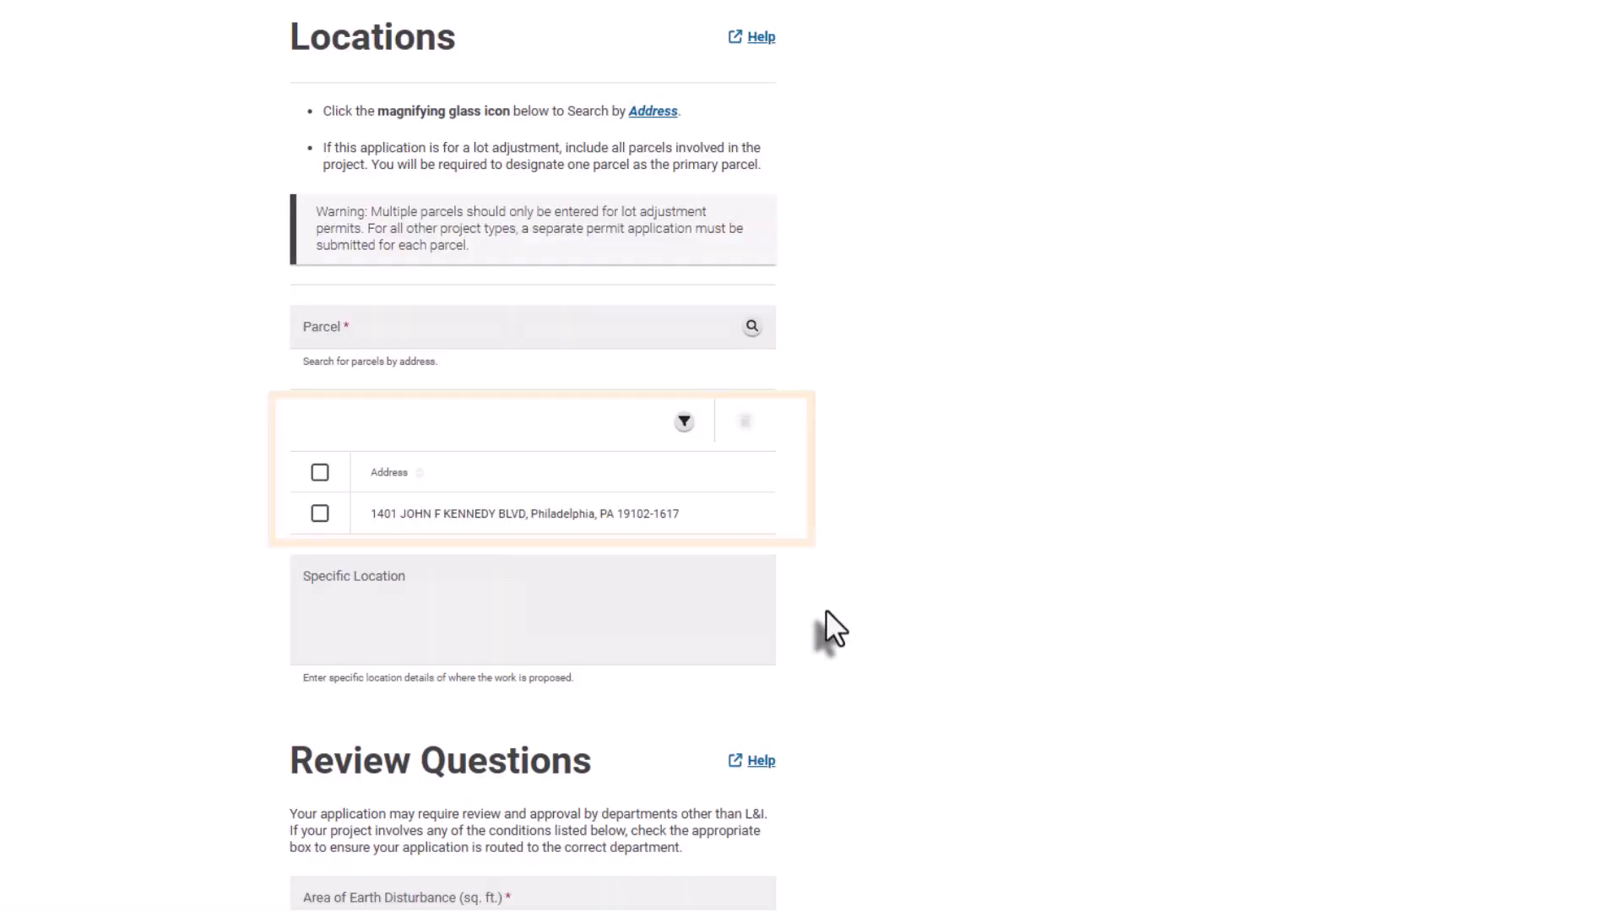
pyautogui.click(620, 332)
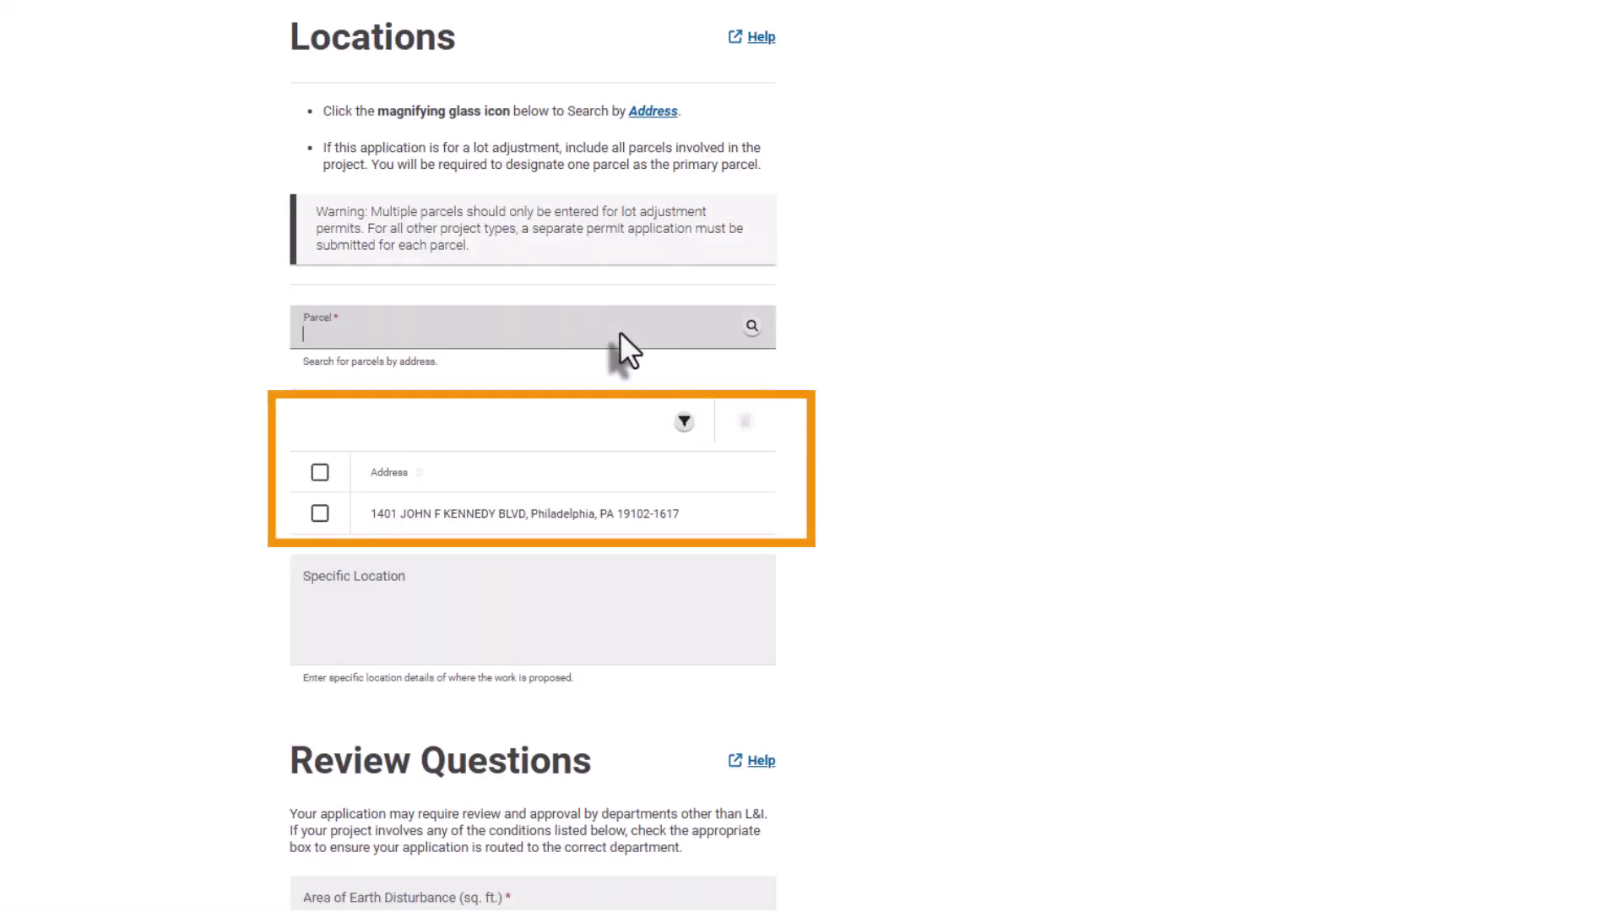
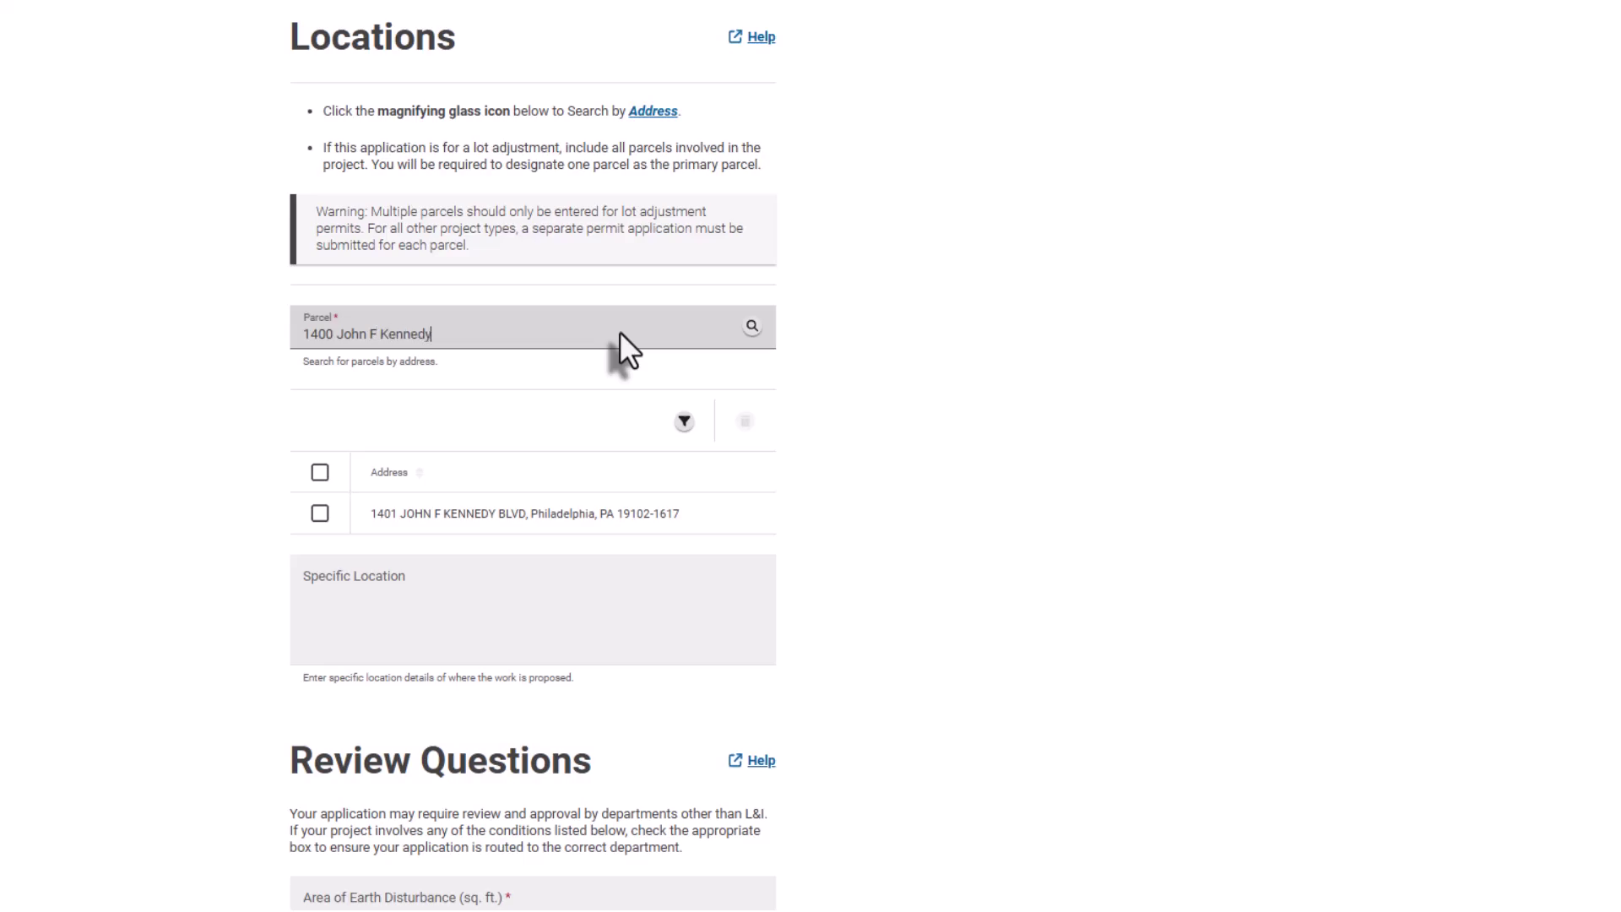
pyautogui.click(751, 327)
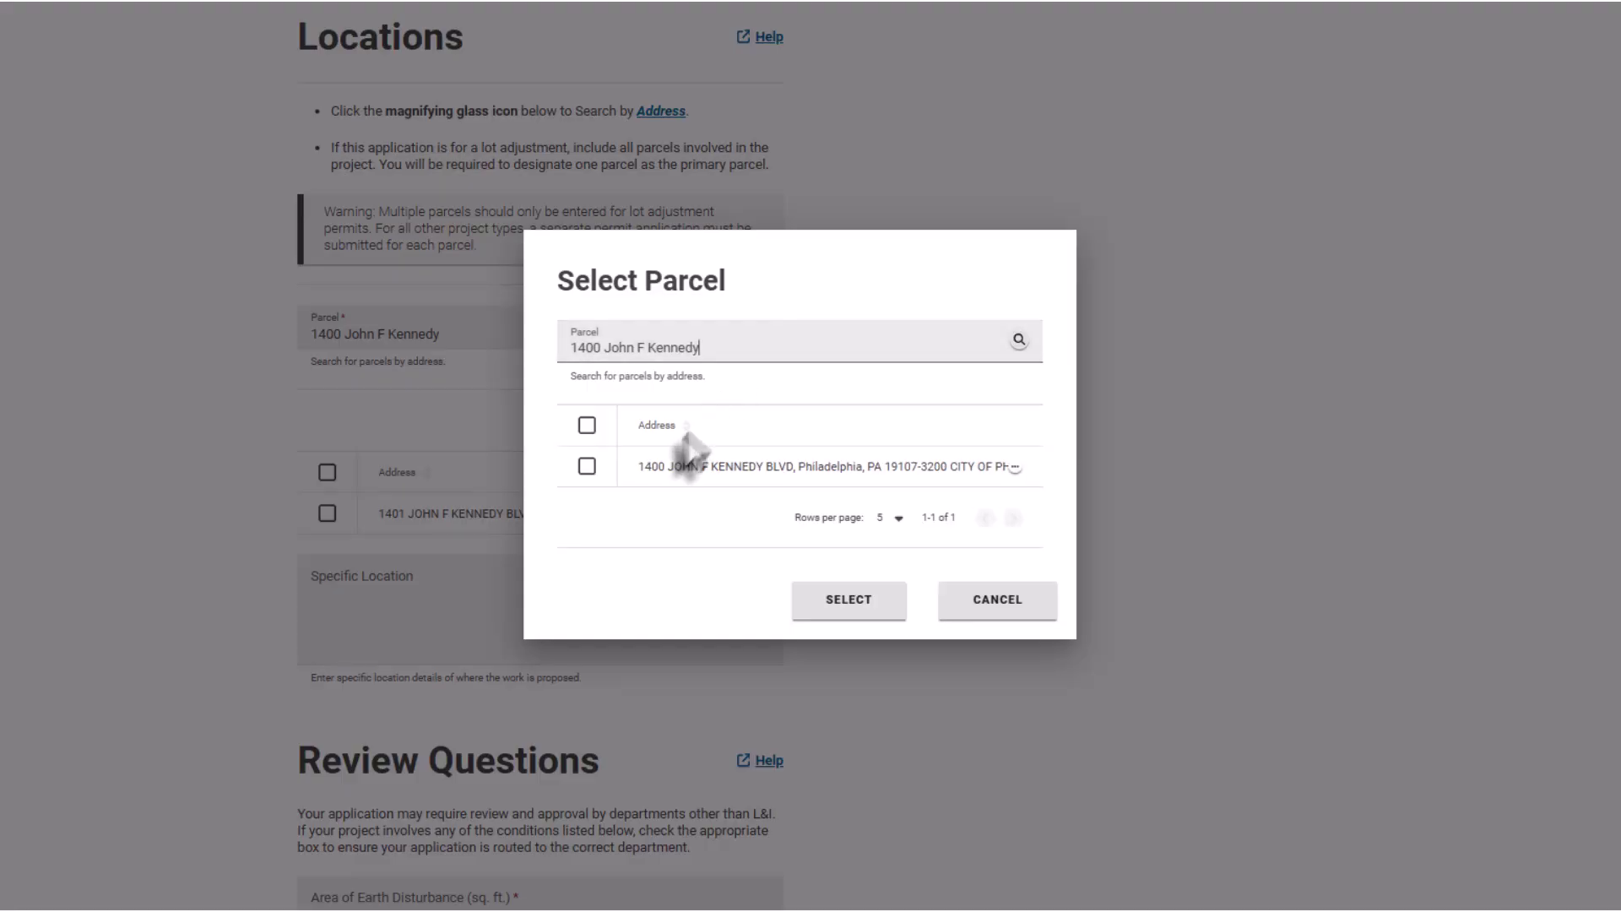
pyautogui.click(587, 466)
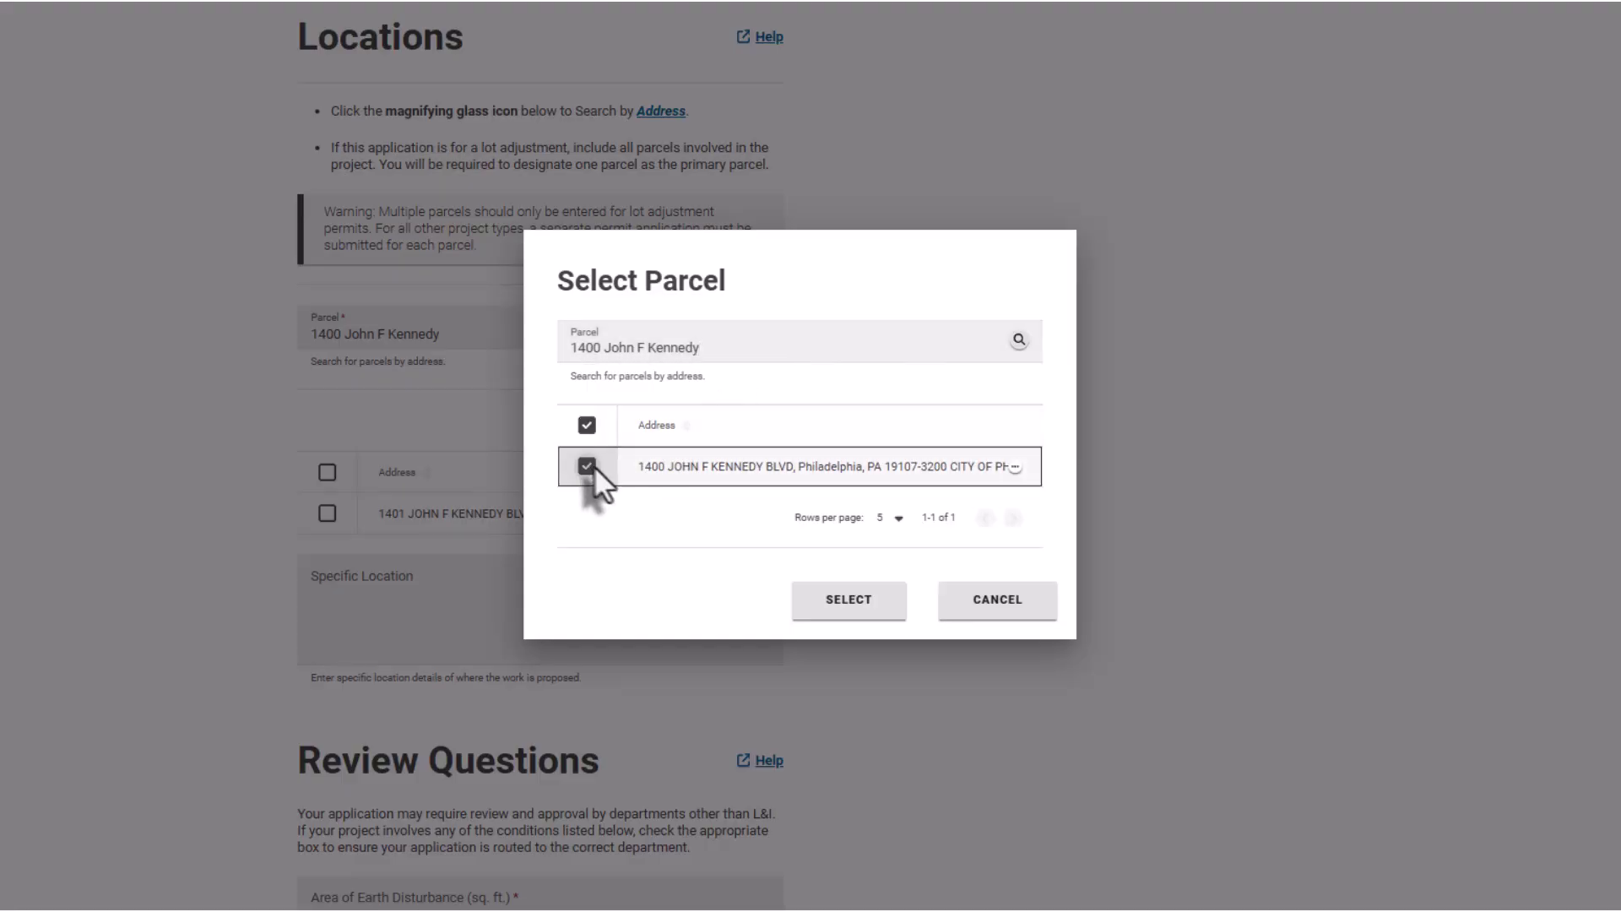
pyautogui.click(815, 601)
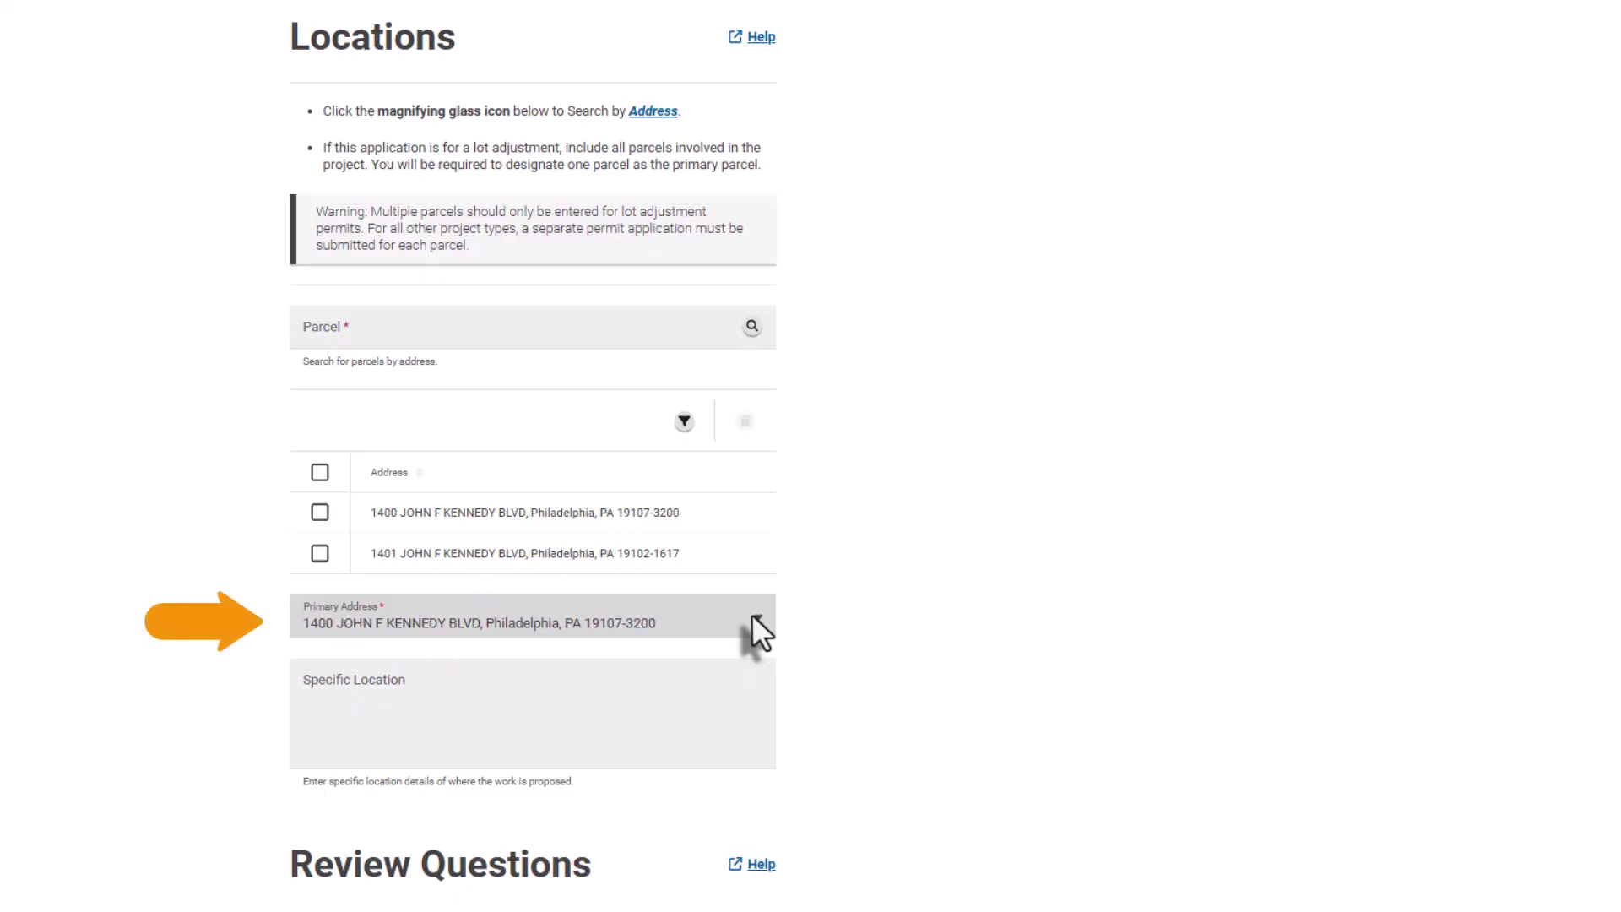
pyautogui.click(753, 615)
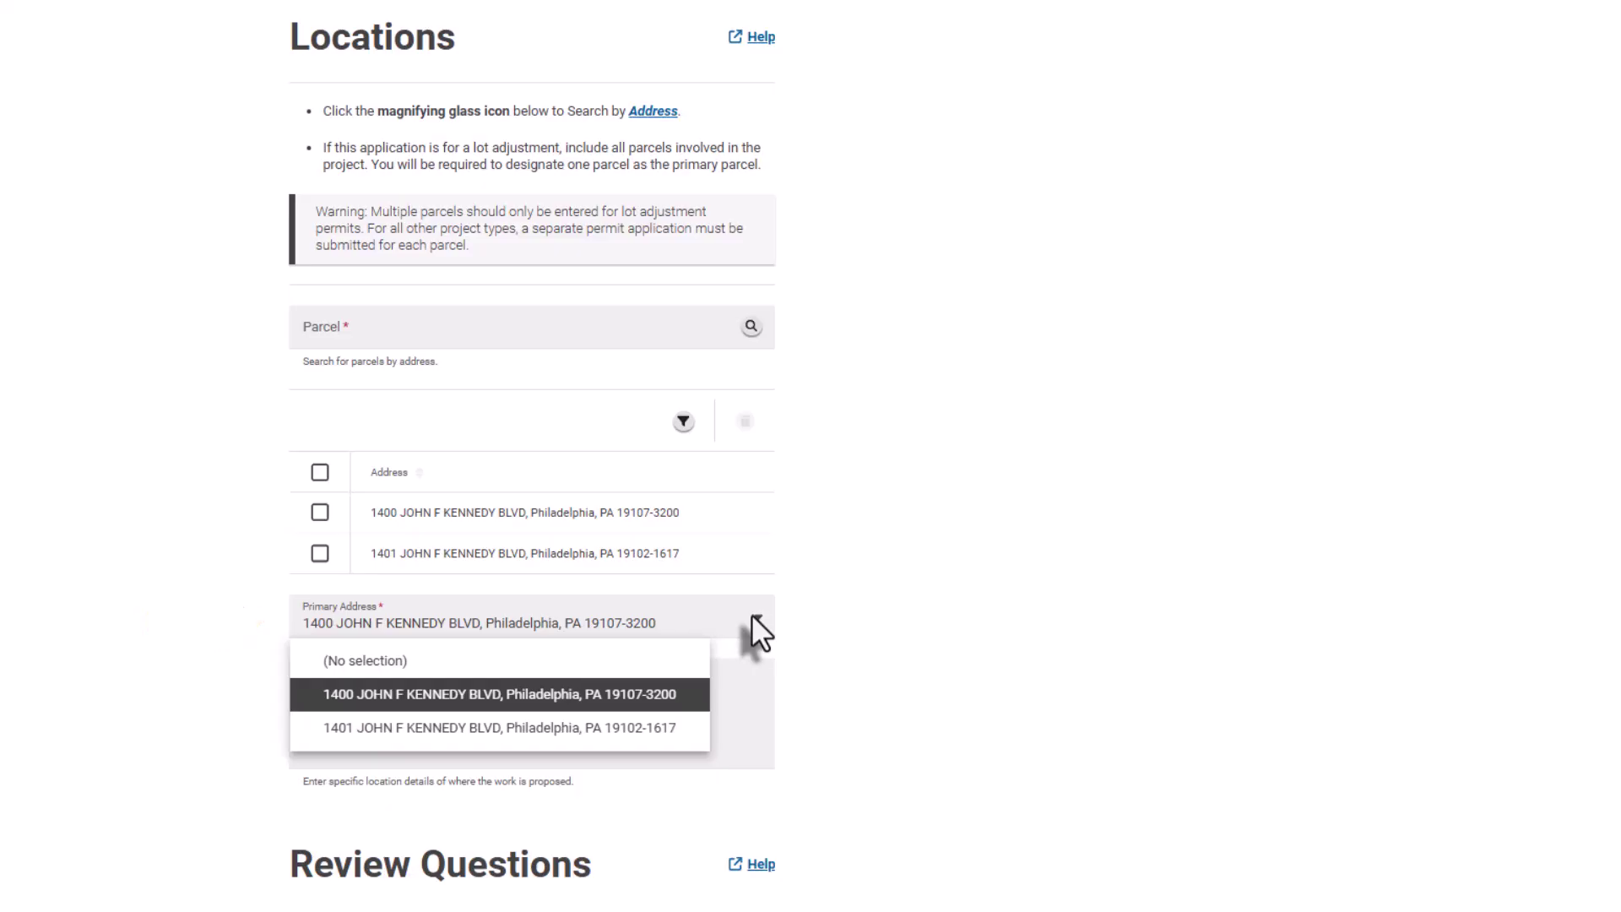
pyautogui.click(752, 616)
pyautogui.click(317, 512)
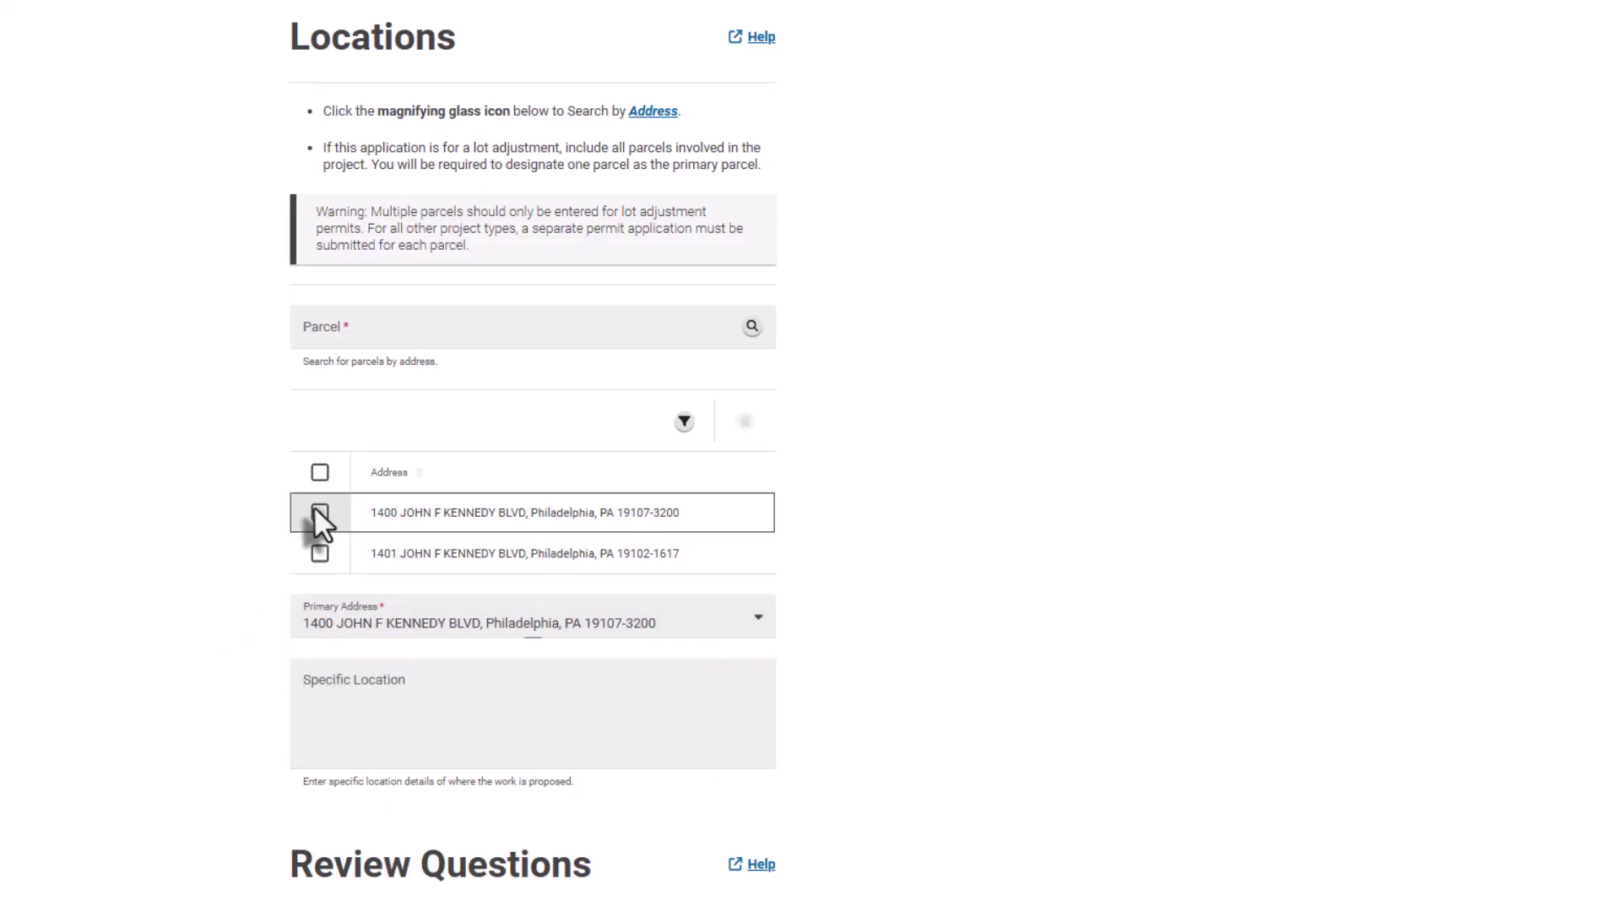
pyautogui.click(744, 422)
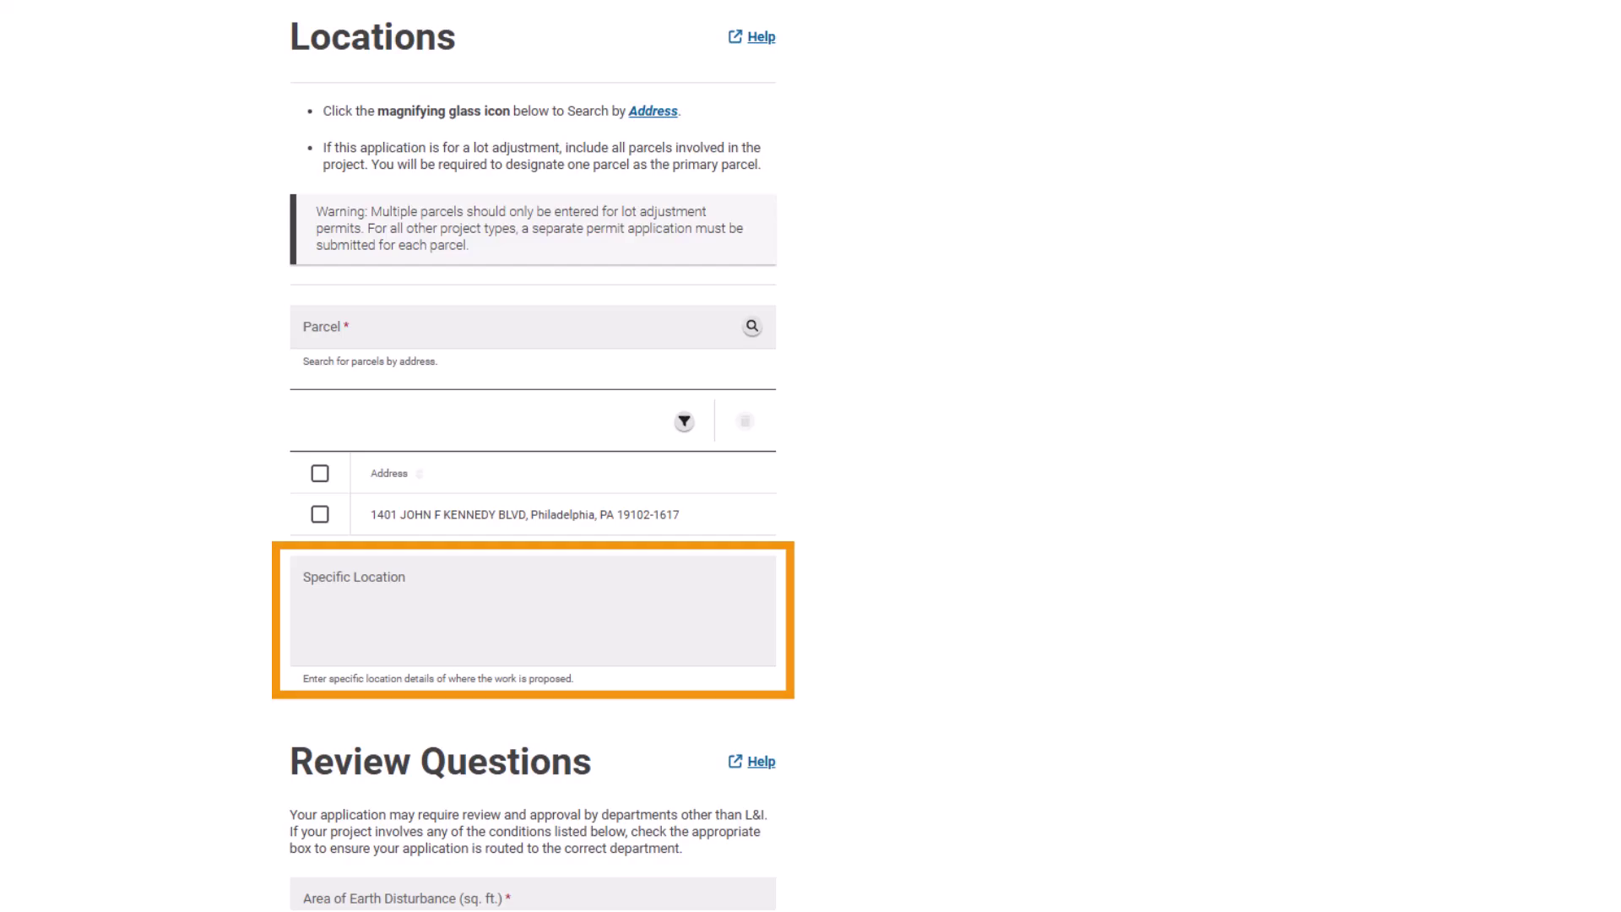
# - Enter 1250 sq. ft. of earth disturbance and answer No to the department review questions
pyautogui.scroll(-3, 533, 456)
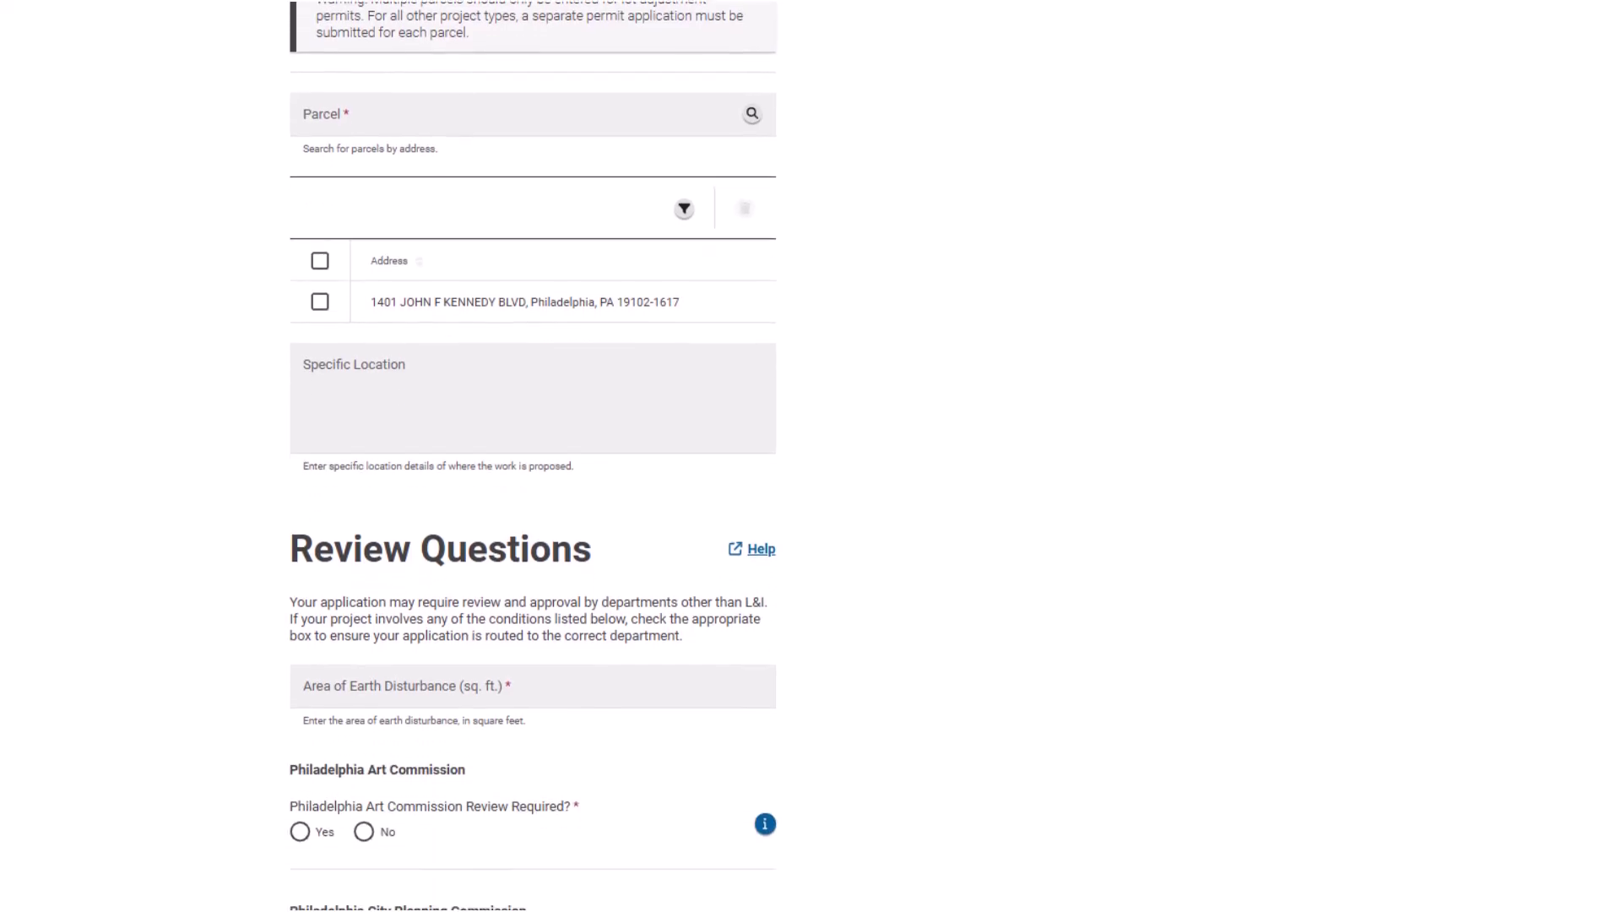
pyautogui.scroll(-5, 533, 456)
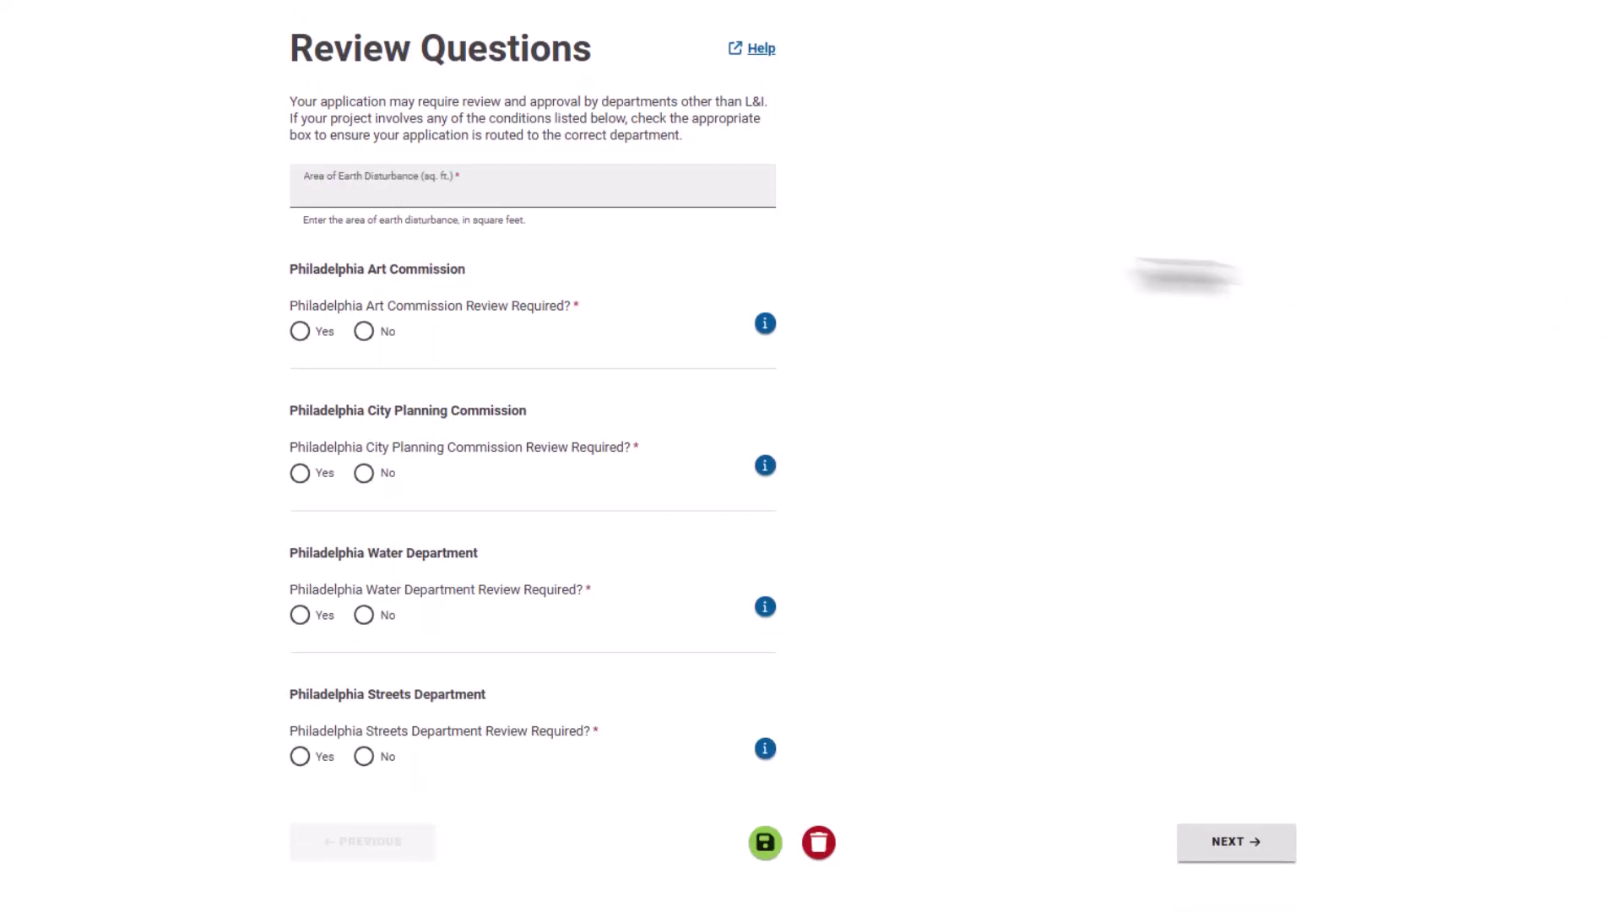
pyautogui.write('1250')
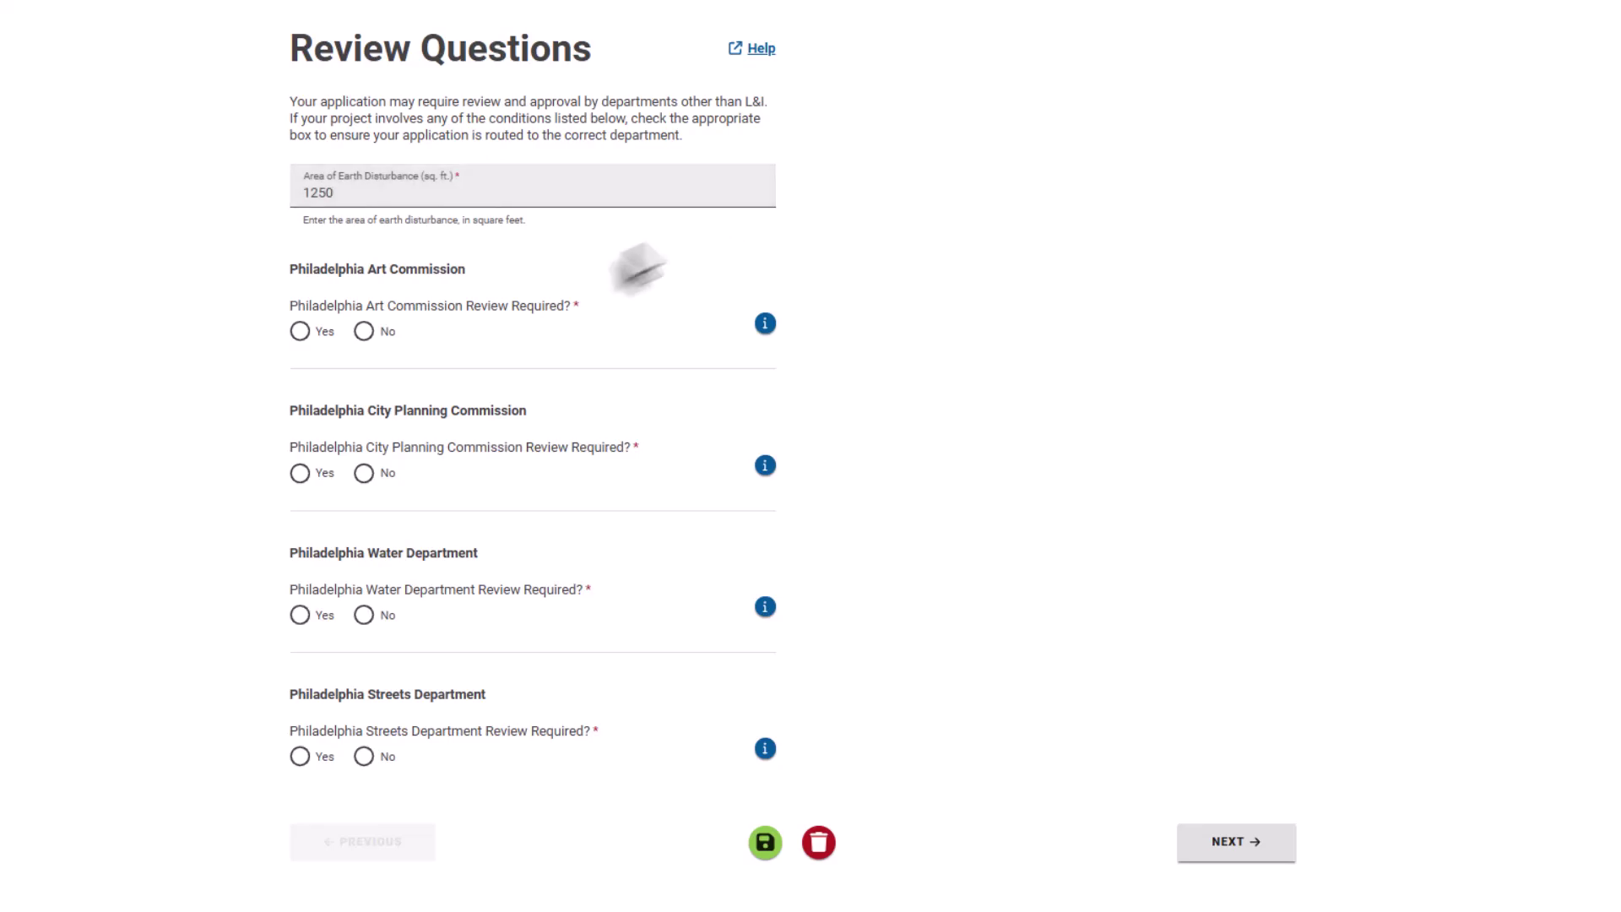
pyautogui.click(364, 332)
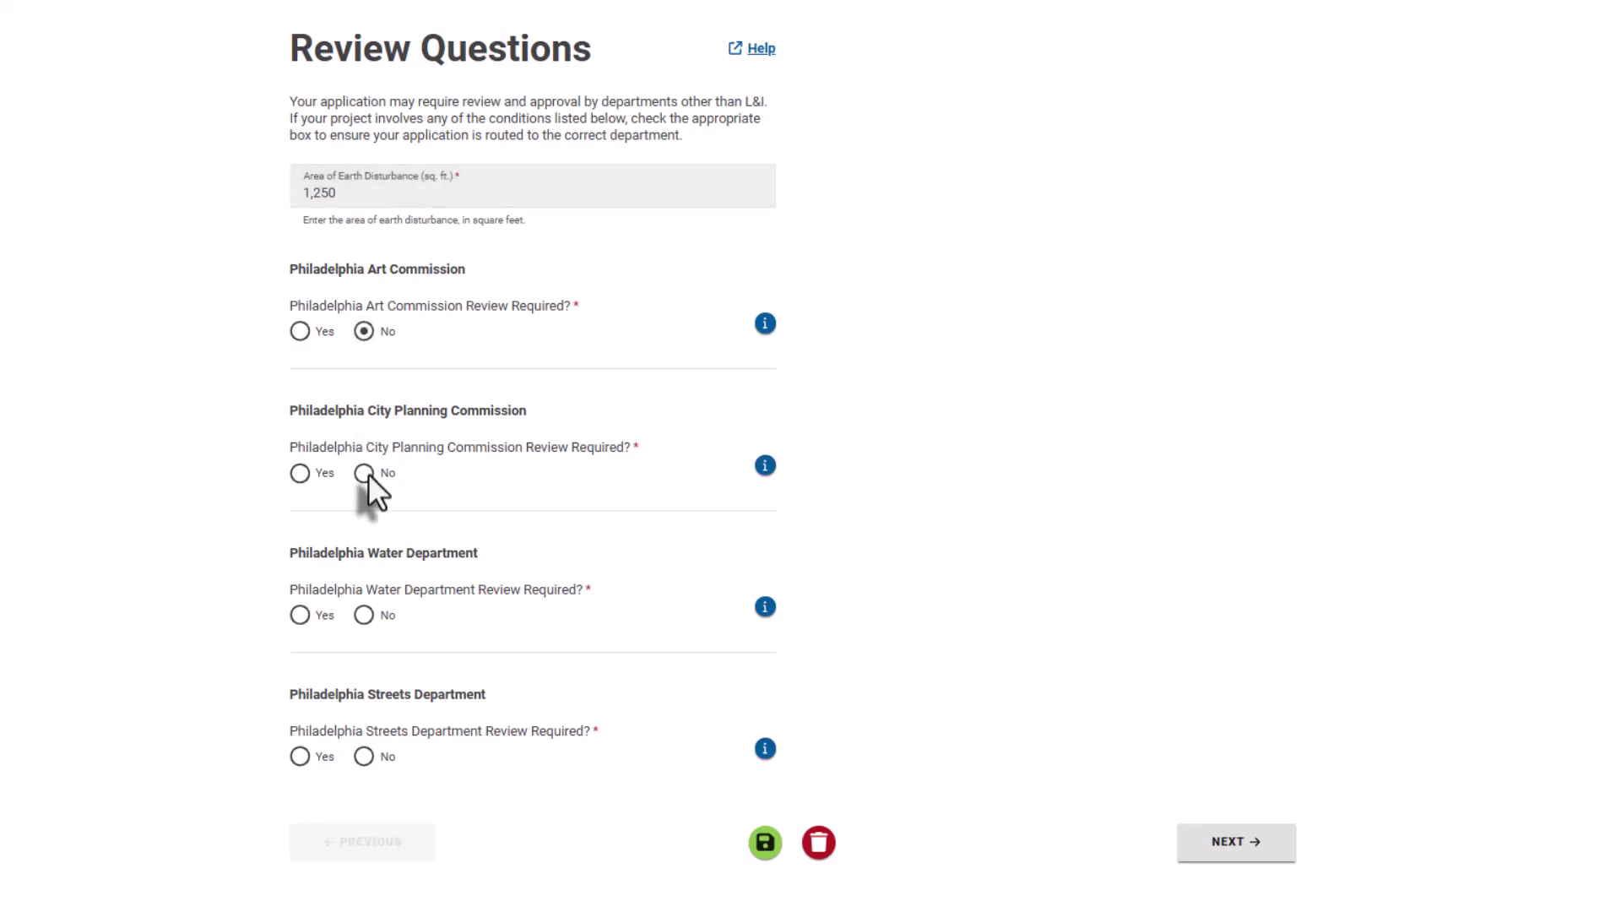
pyautogui.click(363, 616)
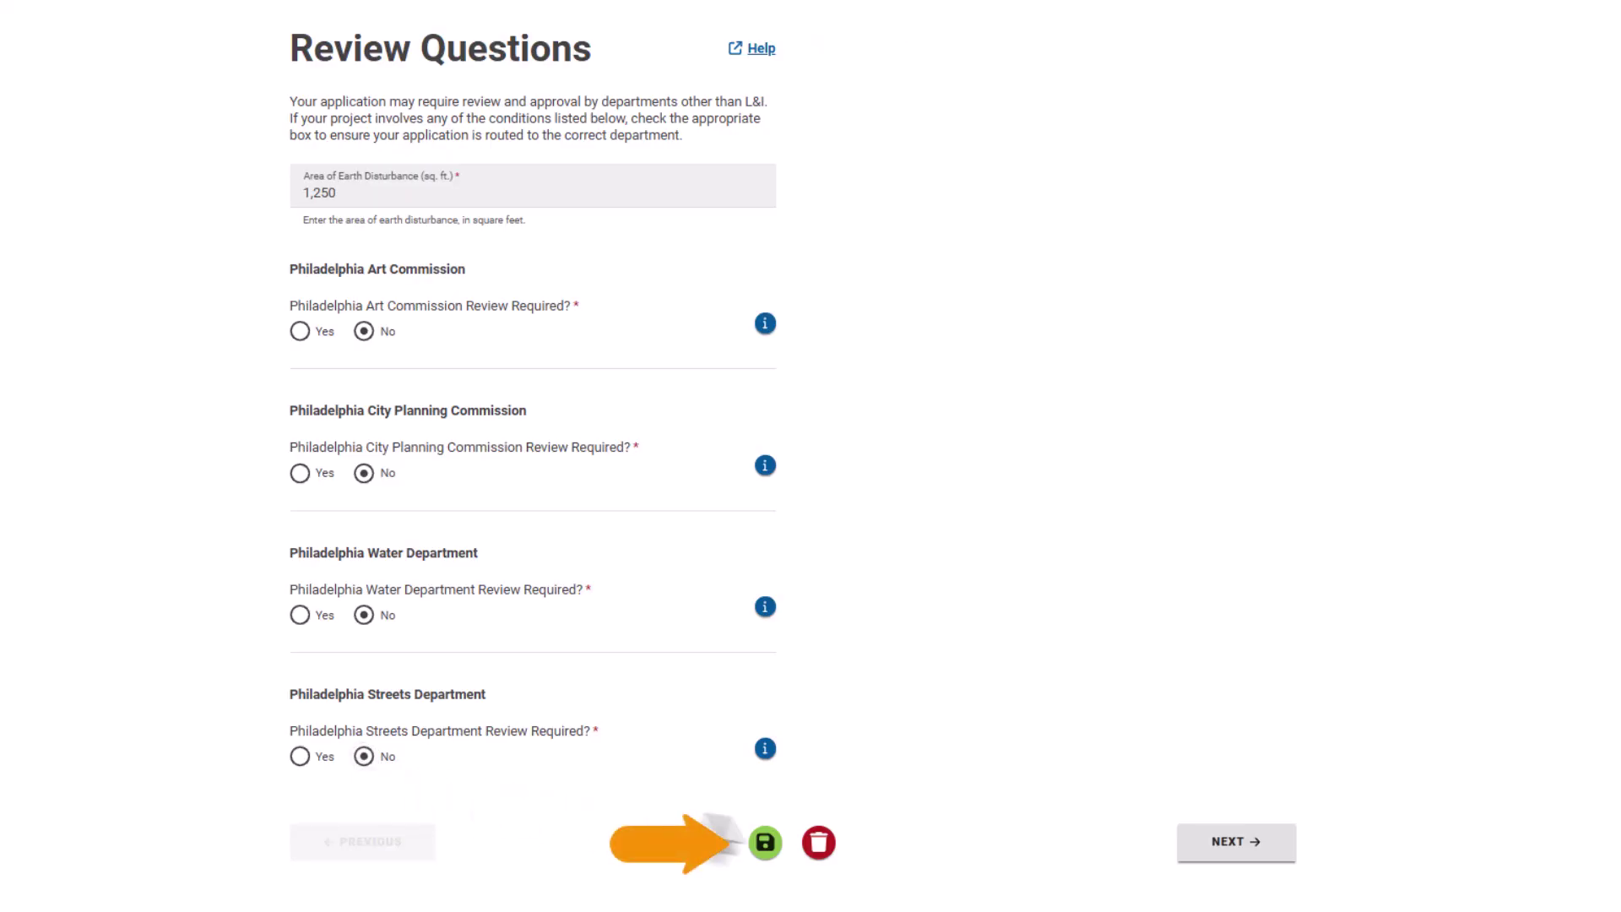
# - Continue from the Application step to Property Information
pyautogui.click(1216, 842)
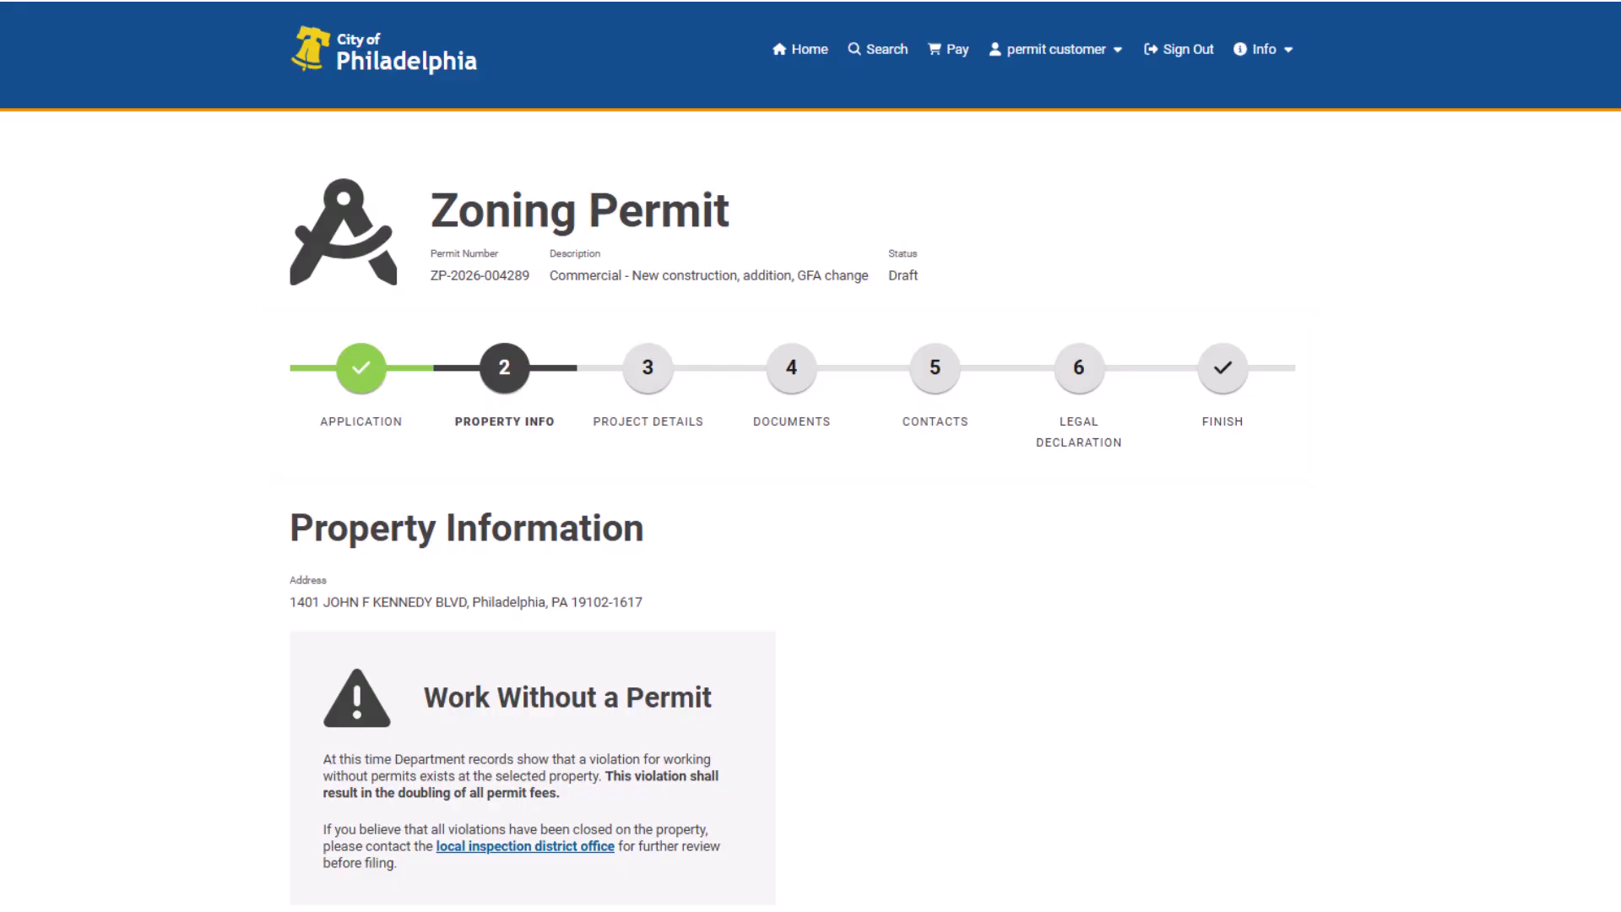
# - Tick 'Owner Has Changed' in the Owner section
pyautogui.scroll(-5, 811, 456)
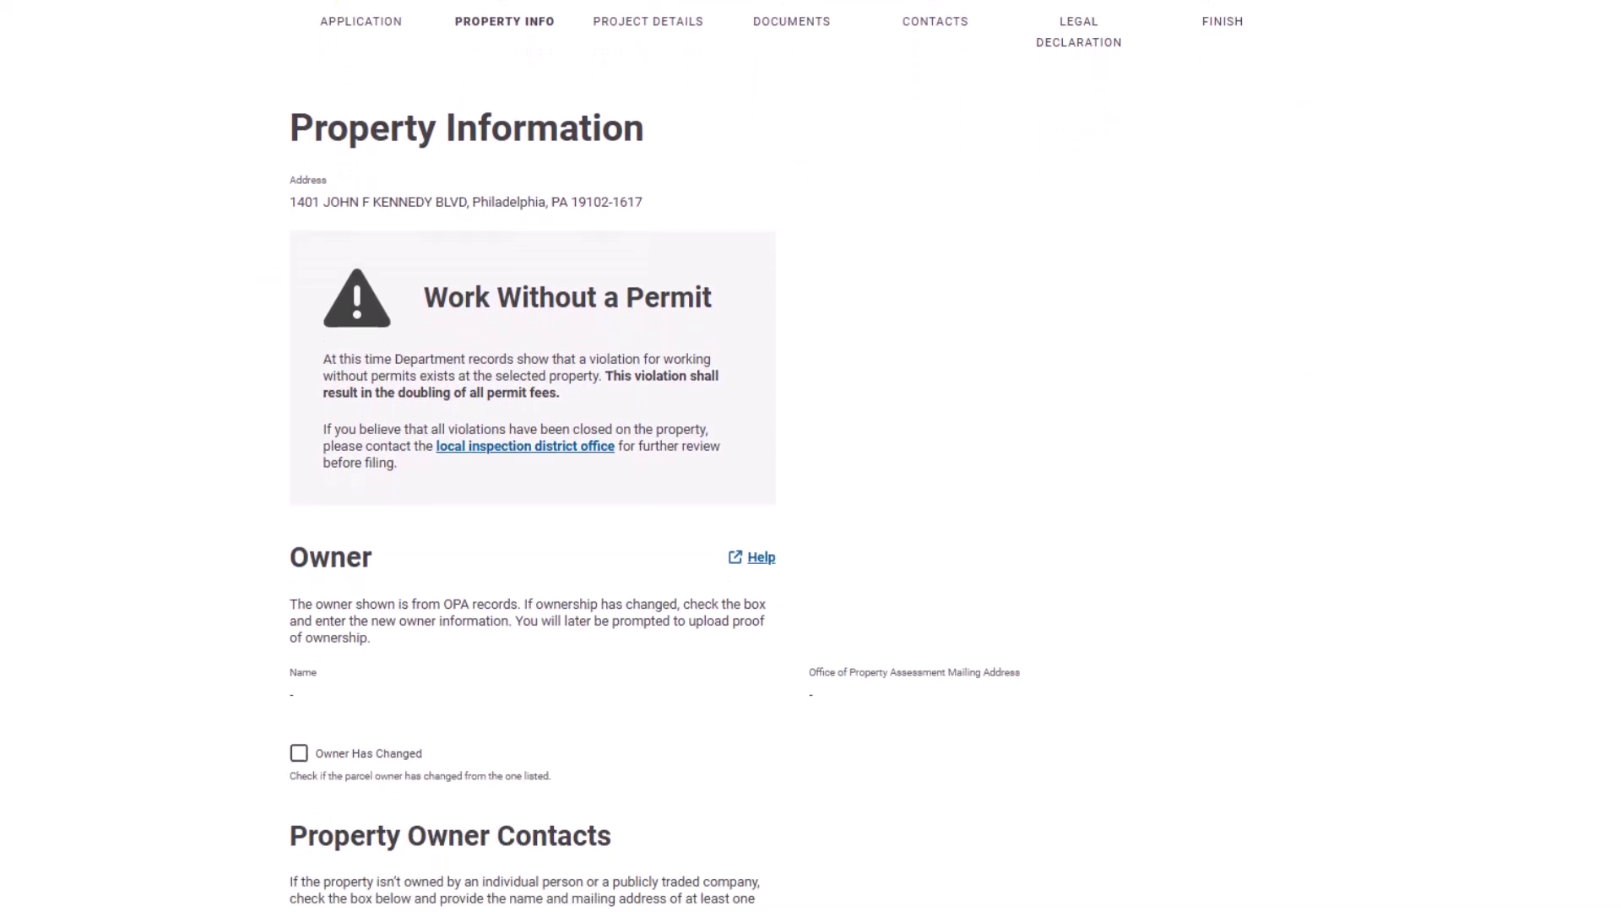
pyautogui.scroll(-1, 811, 456)
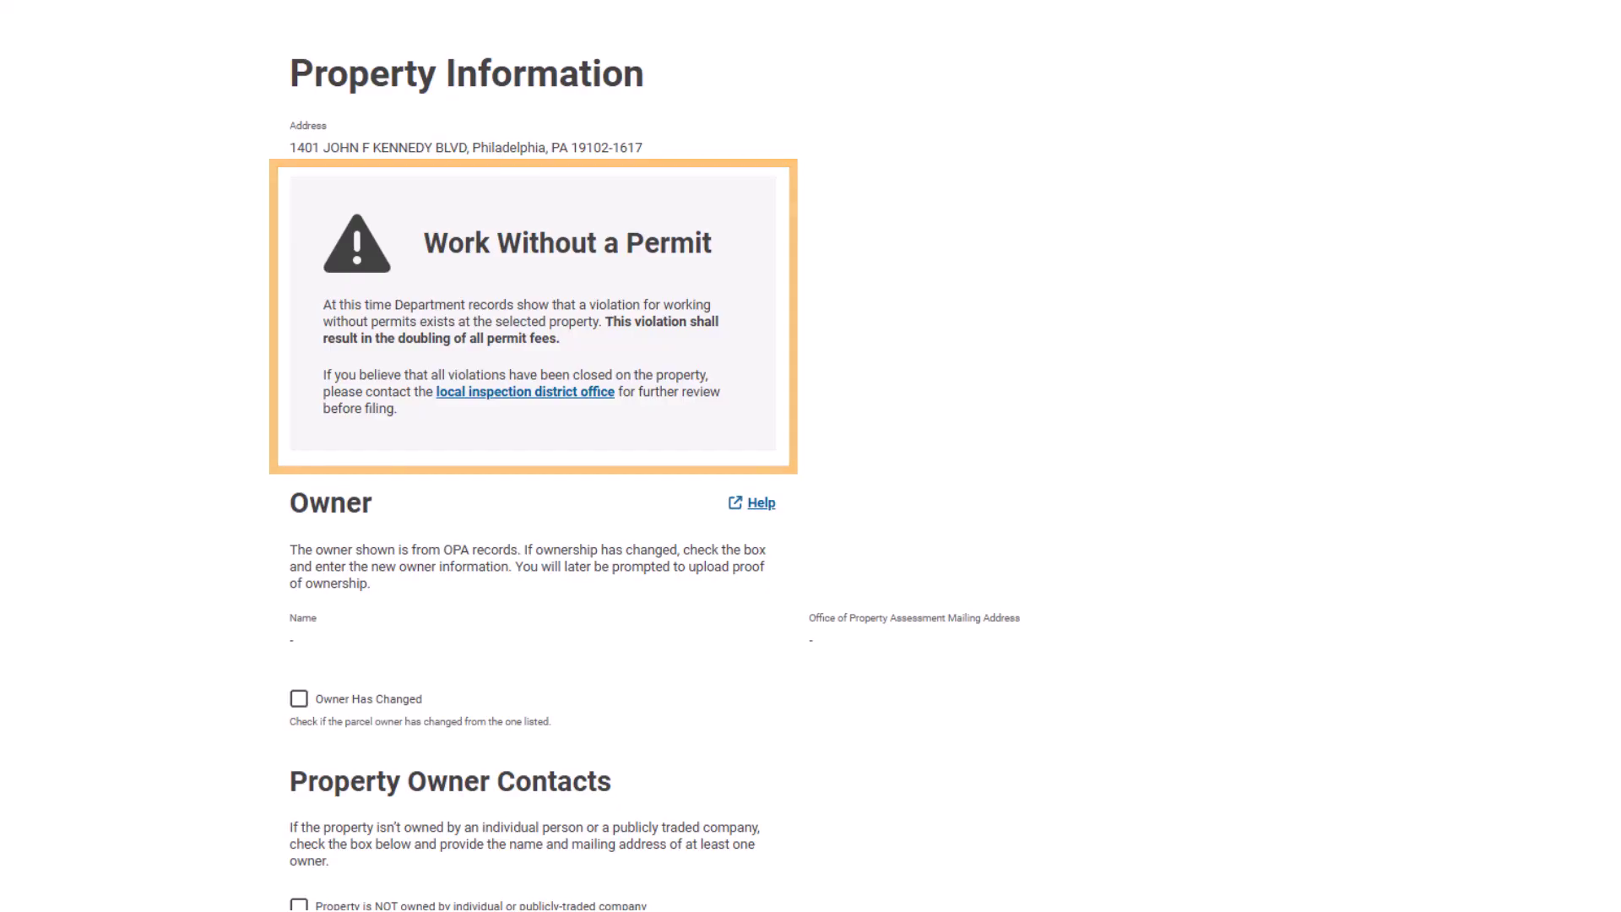
pyautogui.scroll(-3, 532, 456)
pyautogui.scroll(-2, 533, 456)
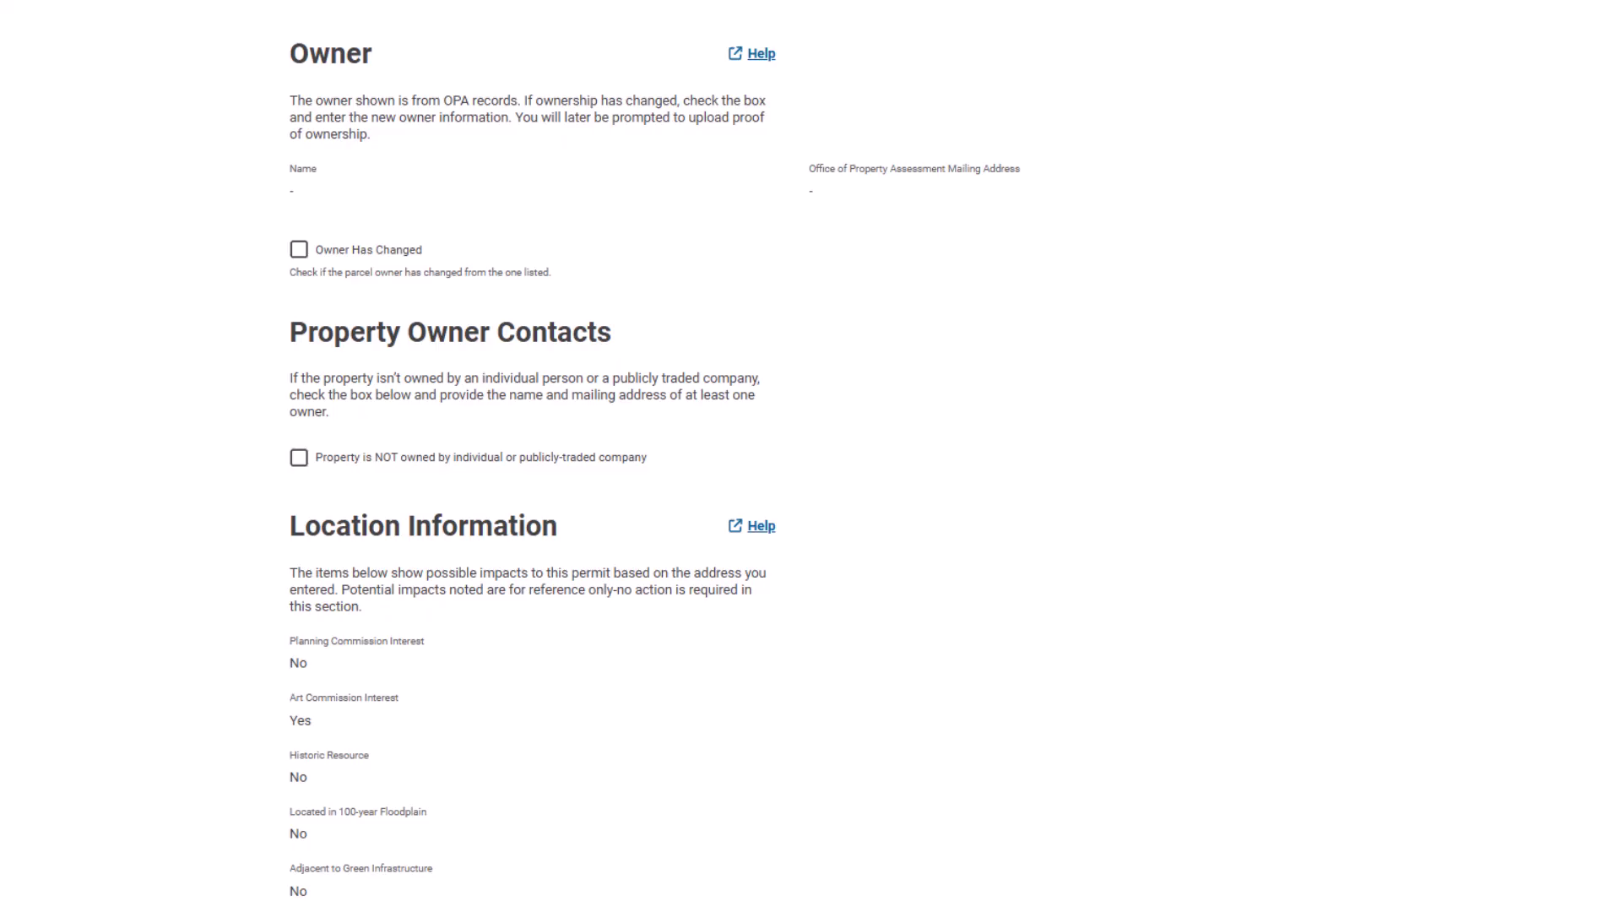
pyautogui.click(299, 250)
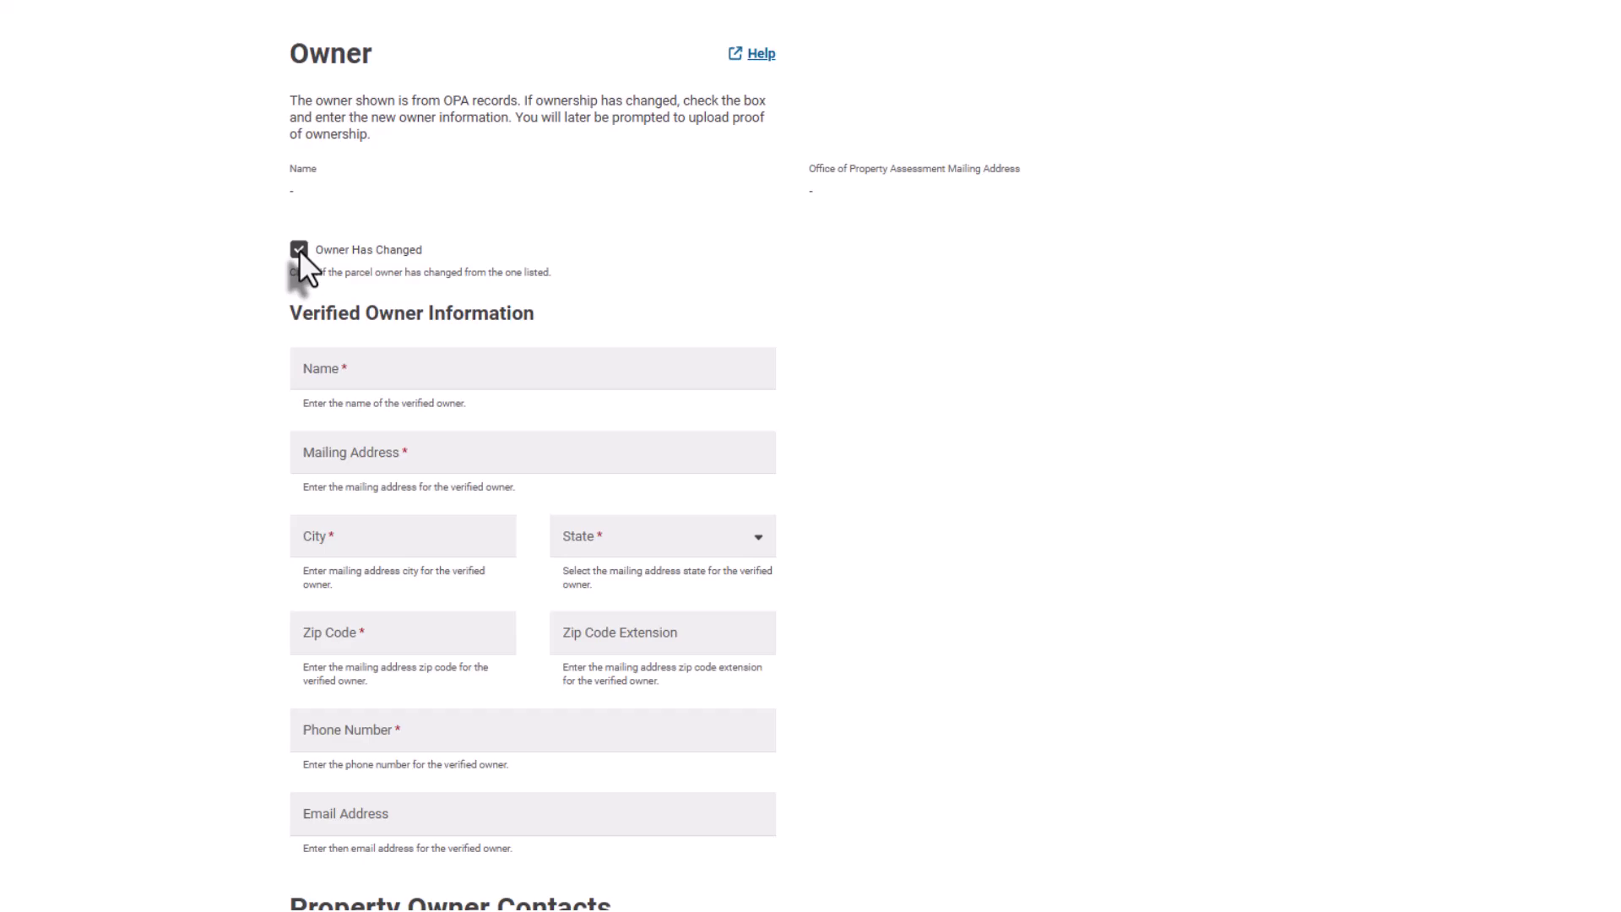
# - Untick 'Owner Has Changed', keep the property individually owned, and continue to Project Details
pyautogui.click(300, 251)
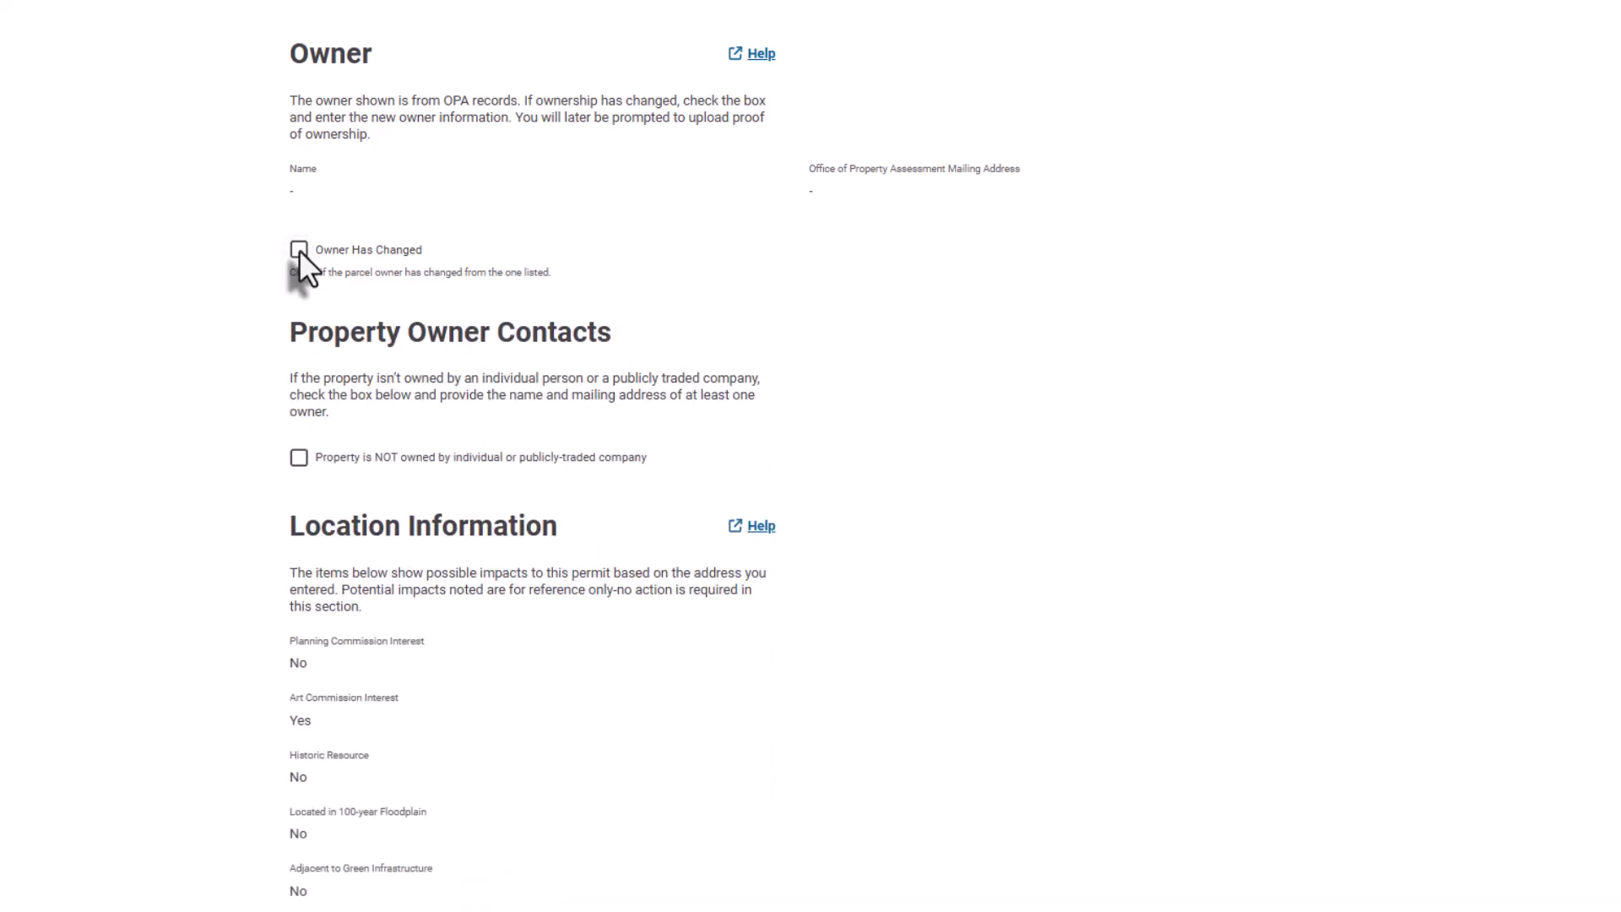
pyautogui.click(299, 458)
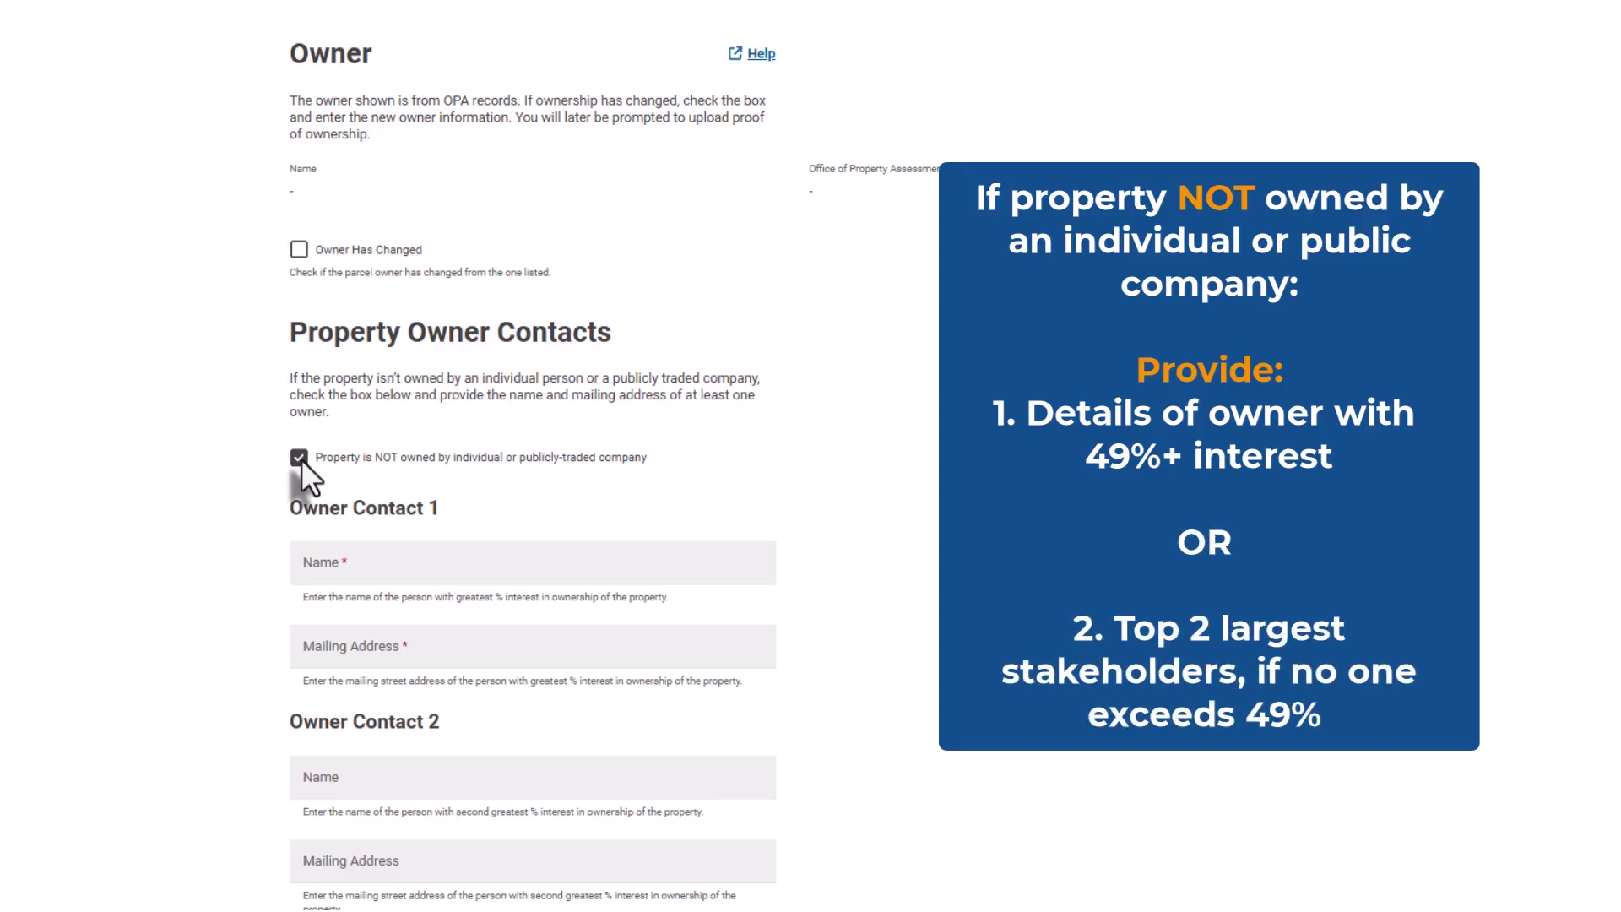
pyautogui.click(300, 458)
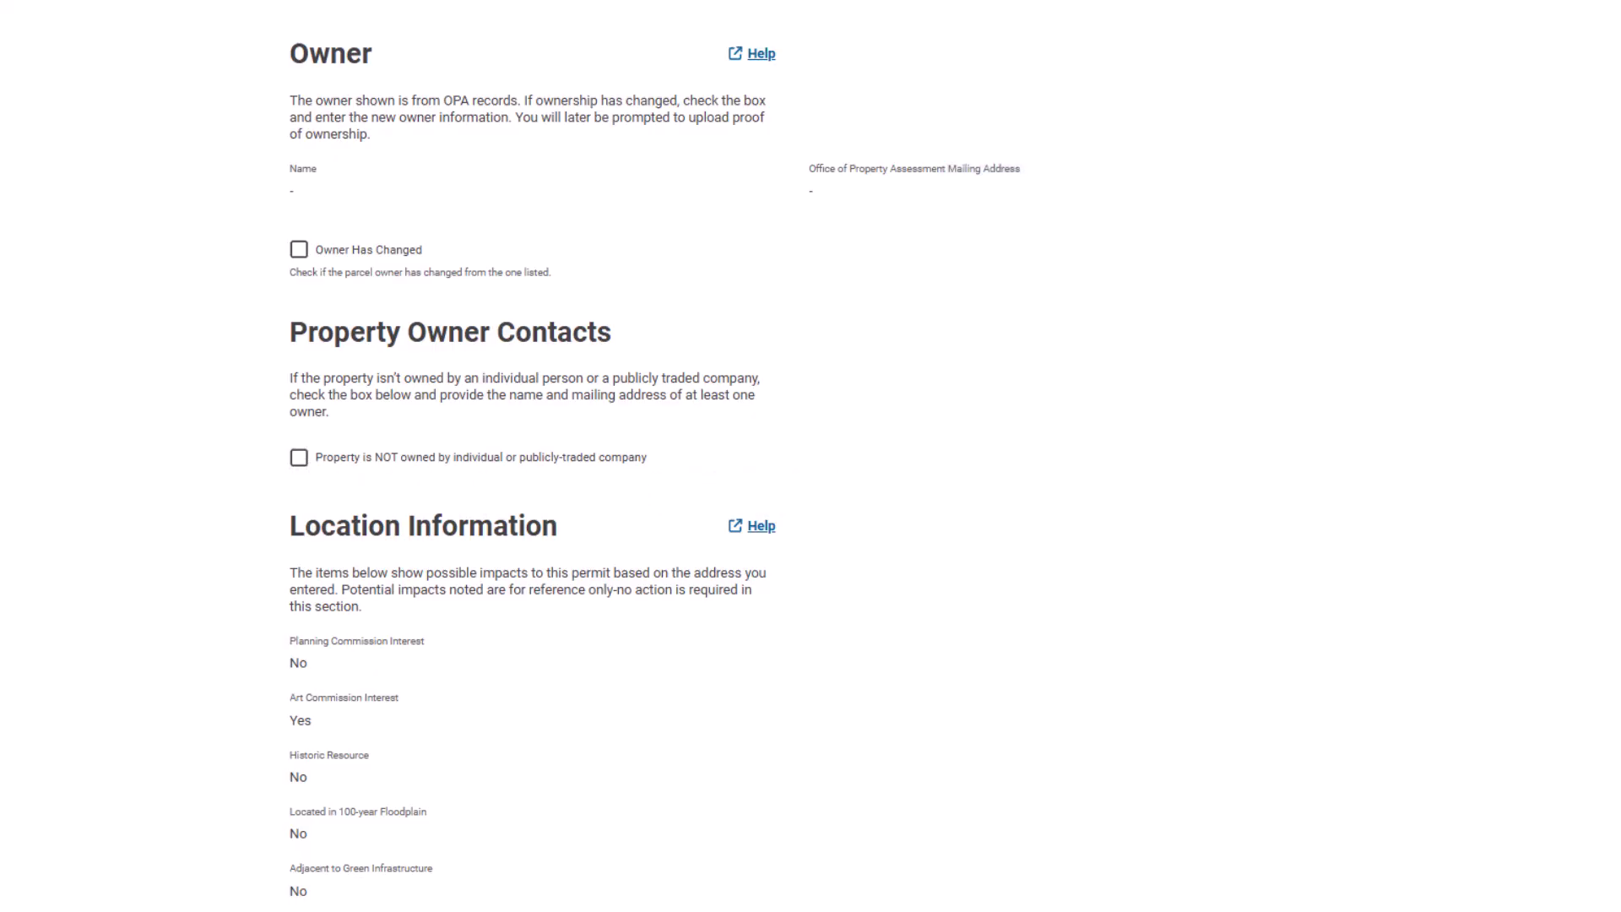
pyautogui.scroll(-5, 811, 456)
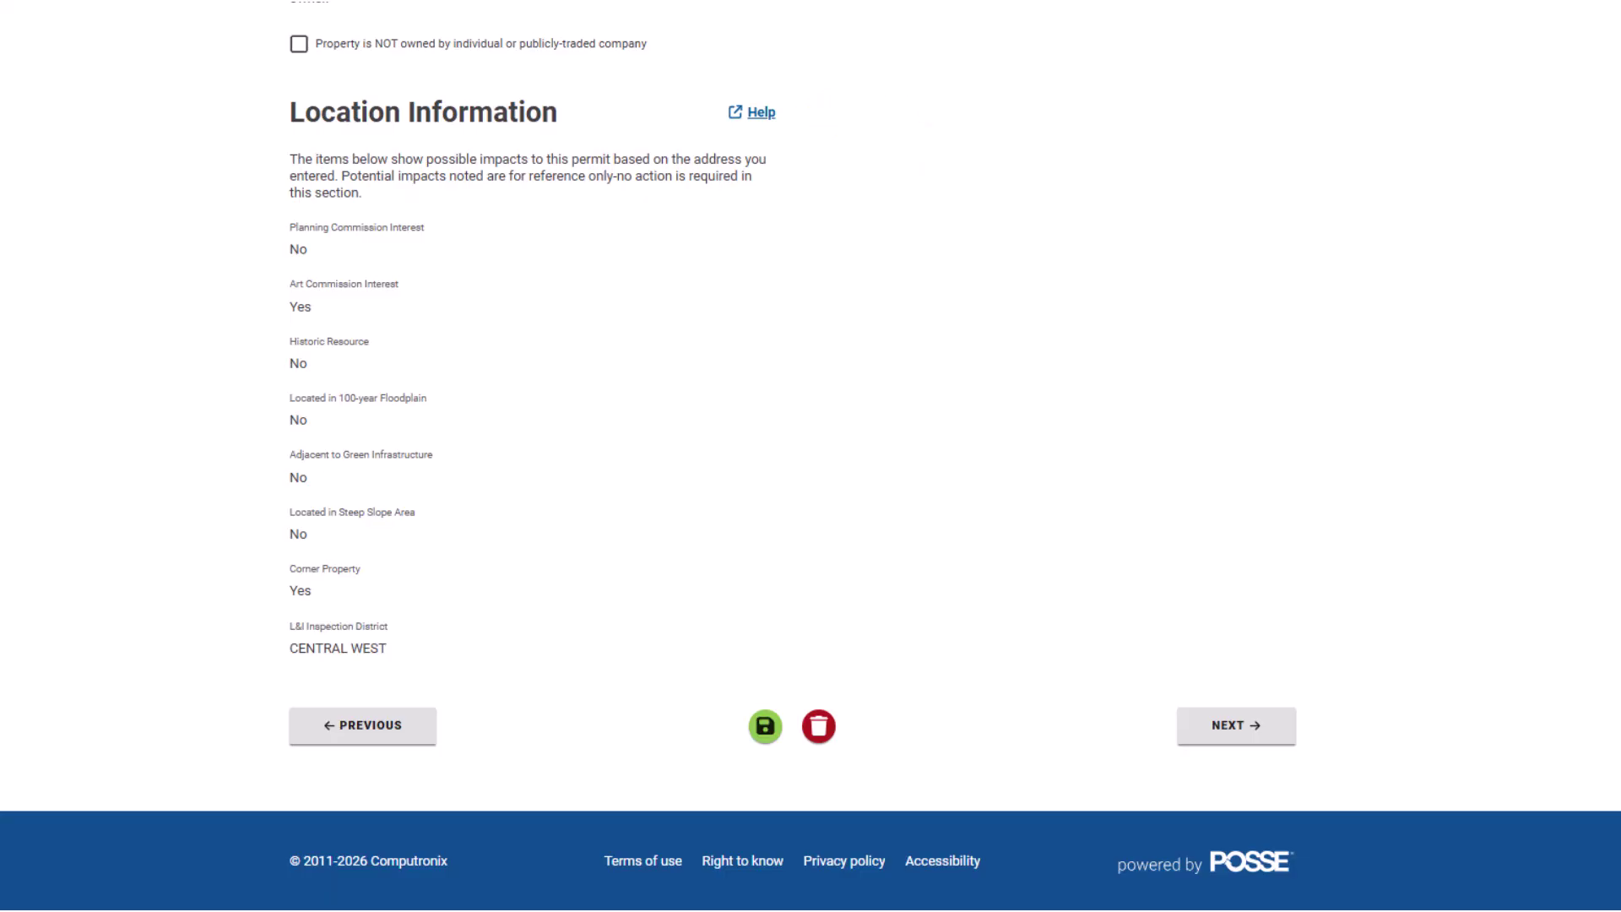
pyautogui.click(1267, 728)
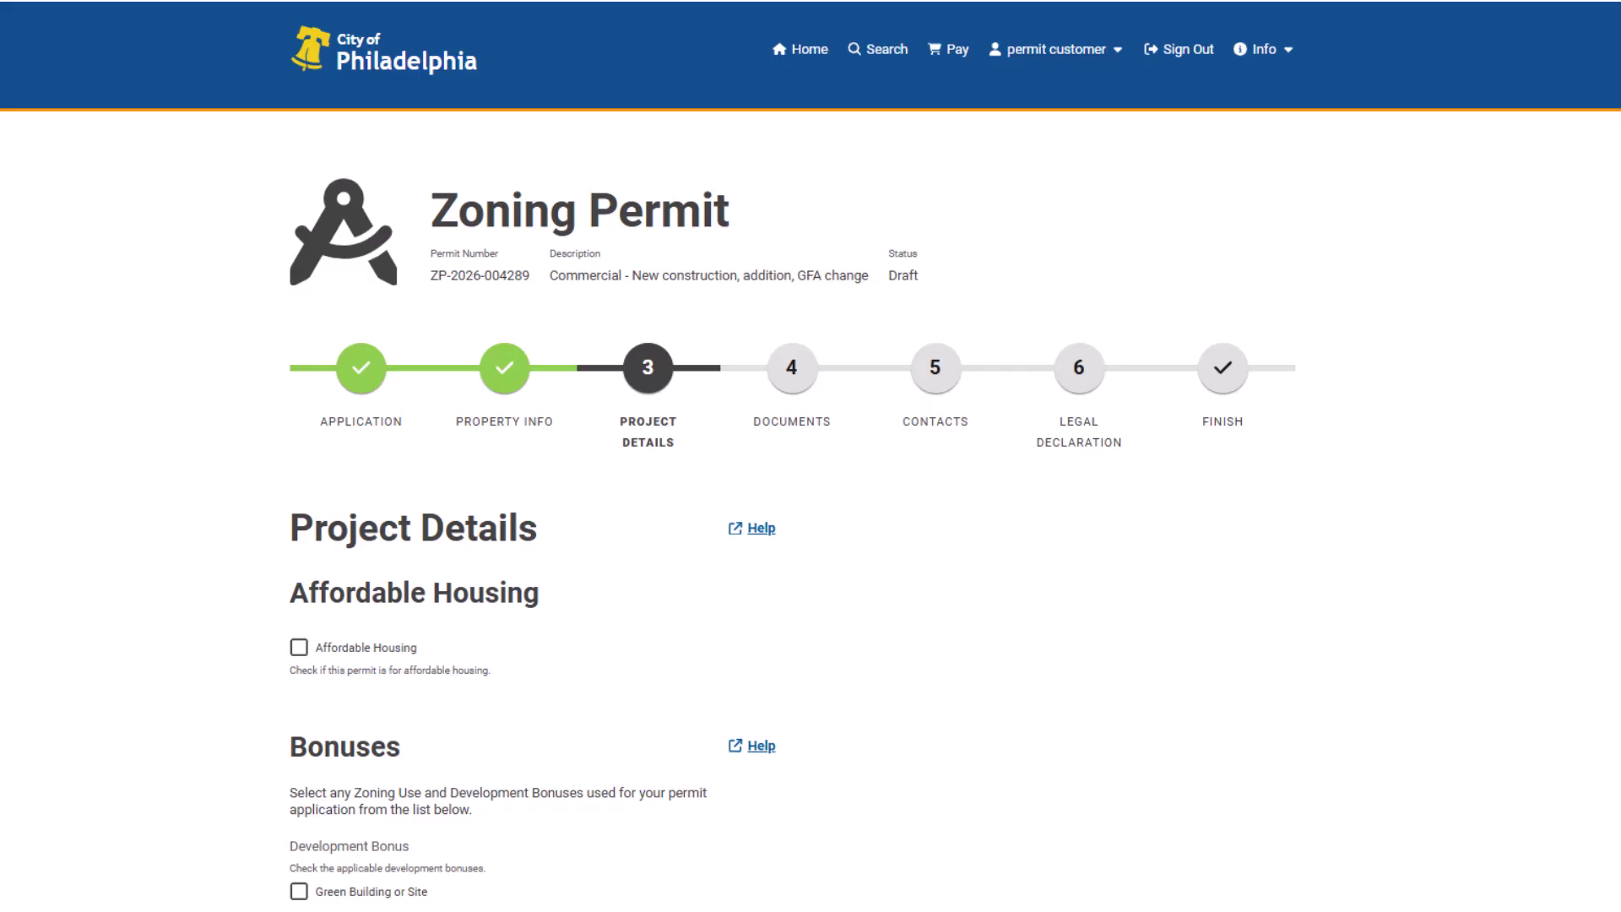
# - Check Affordable Housing and the Mixed Income Housing bonus, then go to Related Permits
pyautogui.scroll(-5, 811, 456)
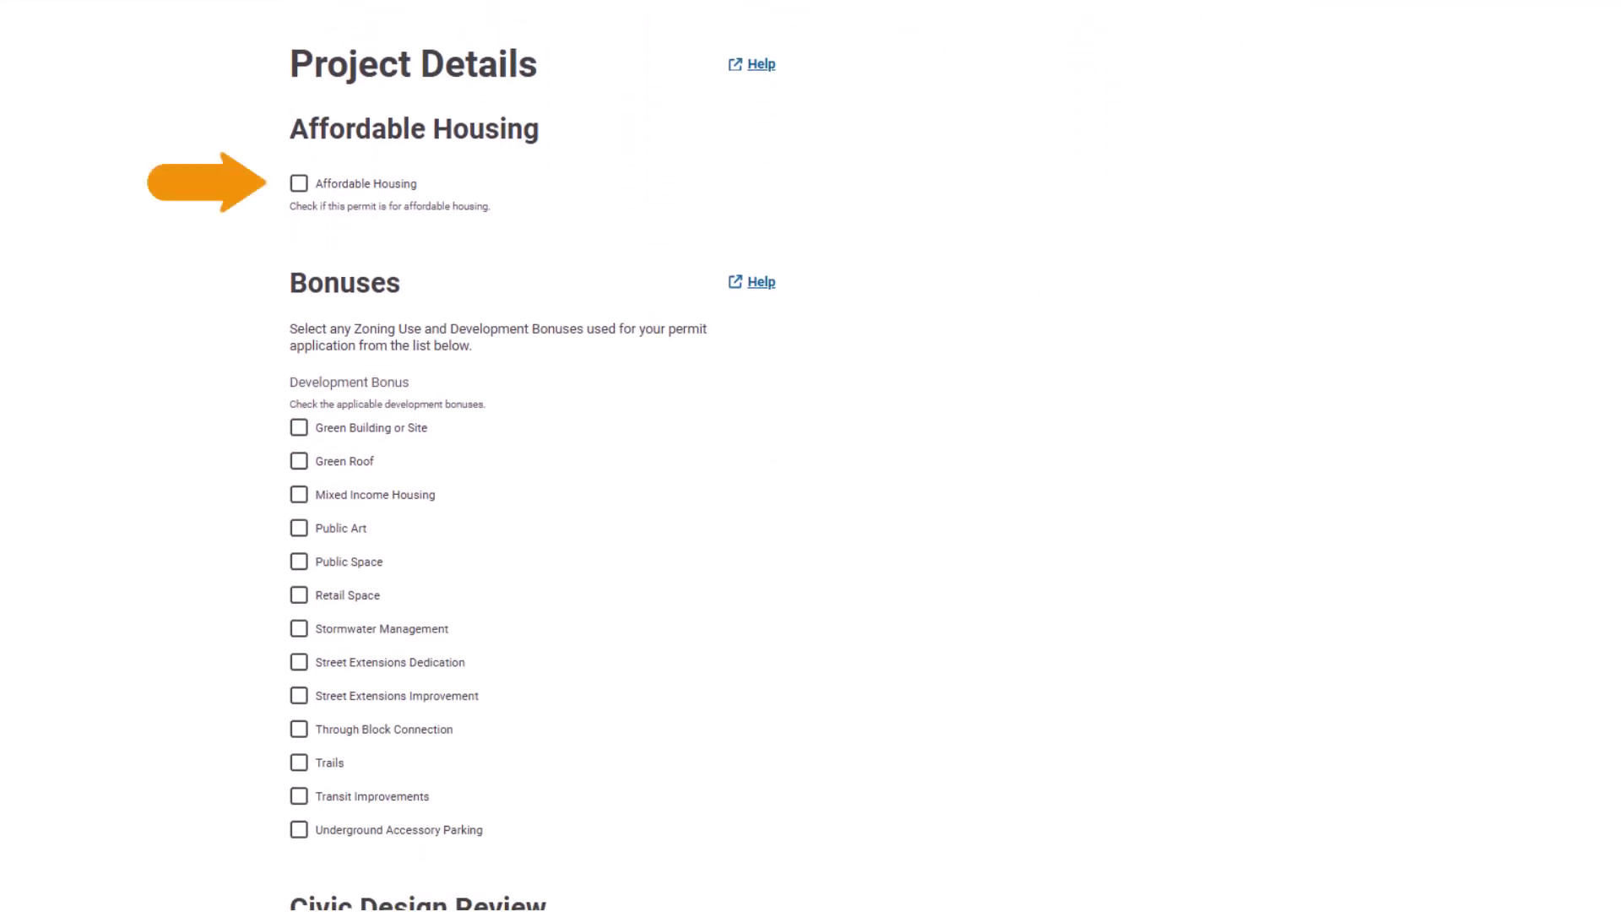
pyautogui.click(299, 184)
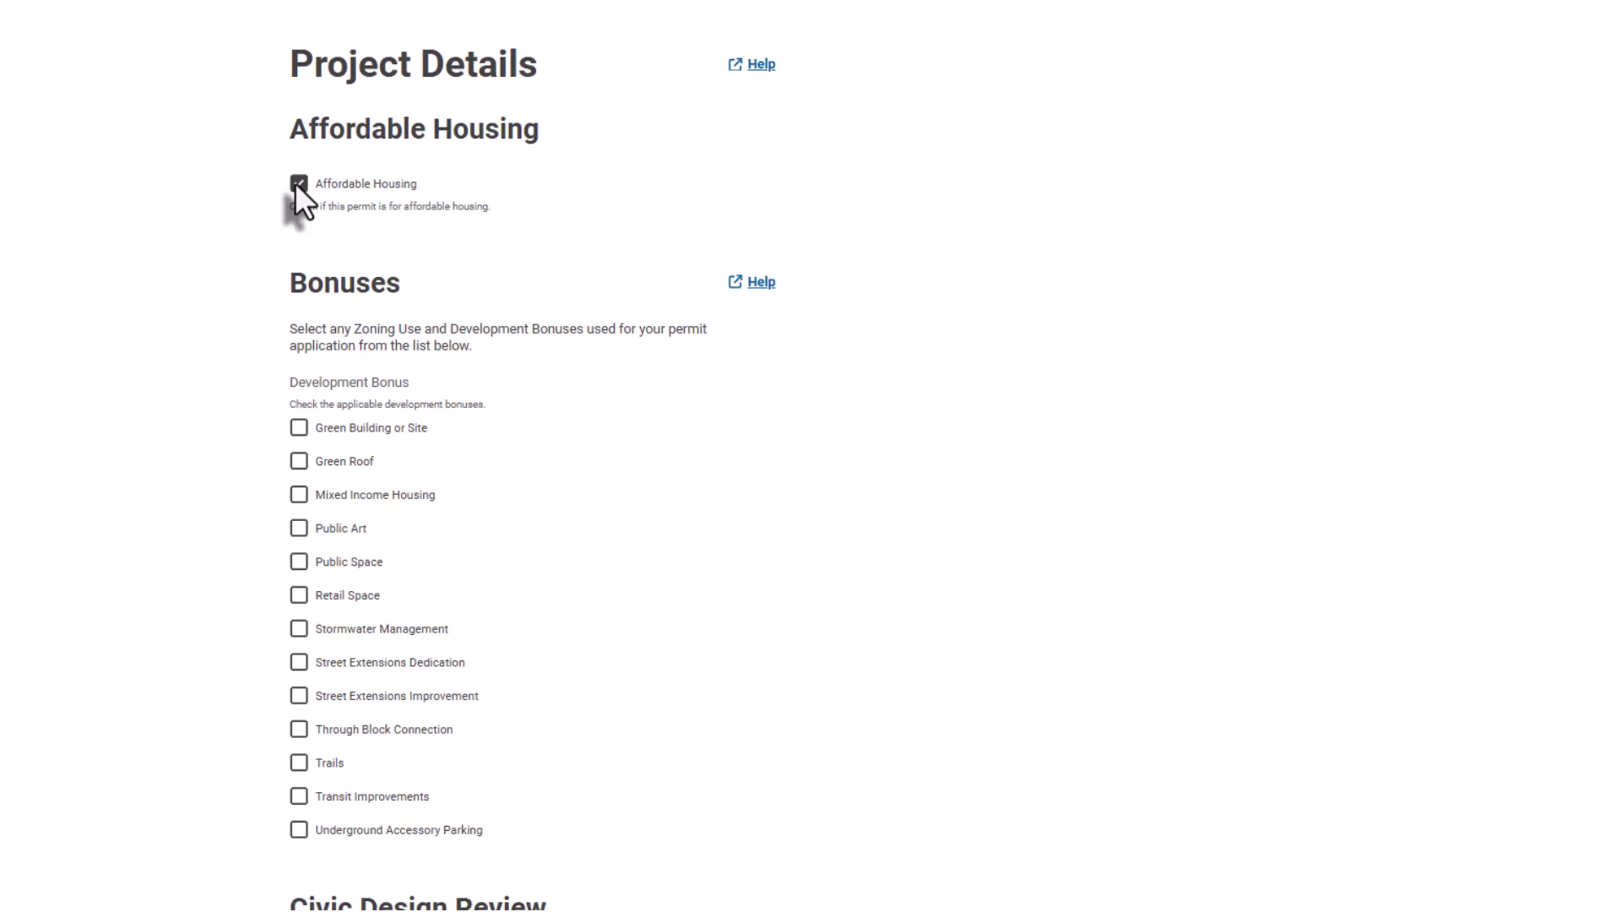
pyautogui.click(301, 496)
pyautogui.scroll(-5, 793, 470)
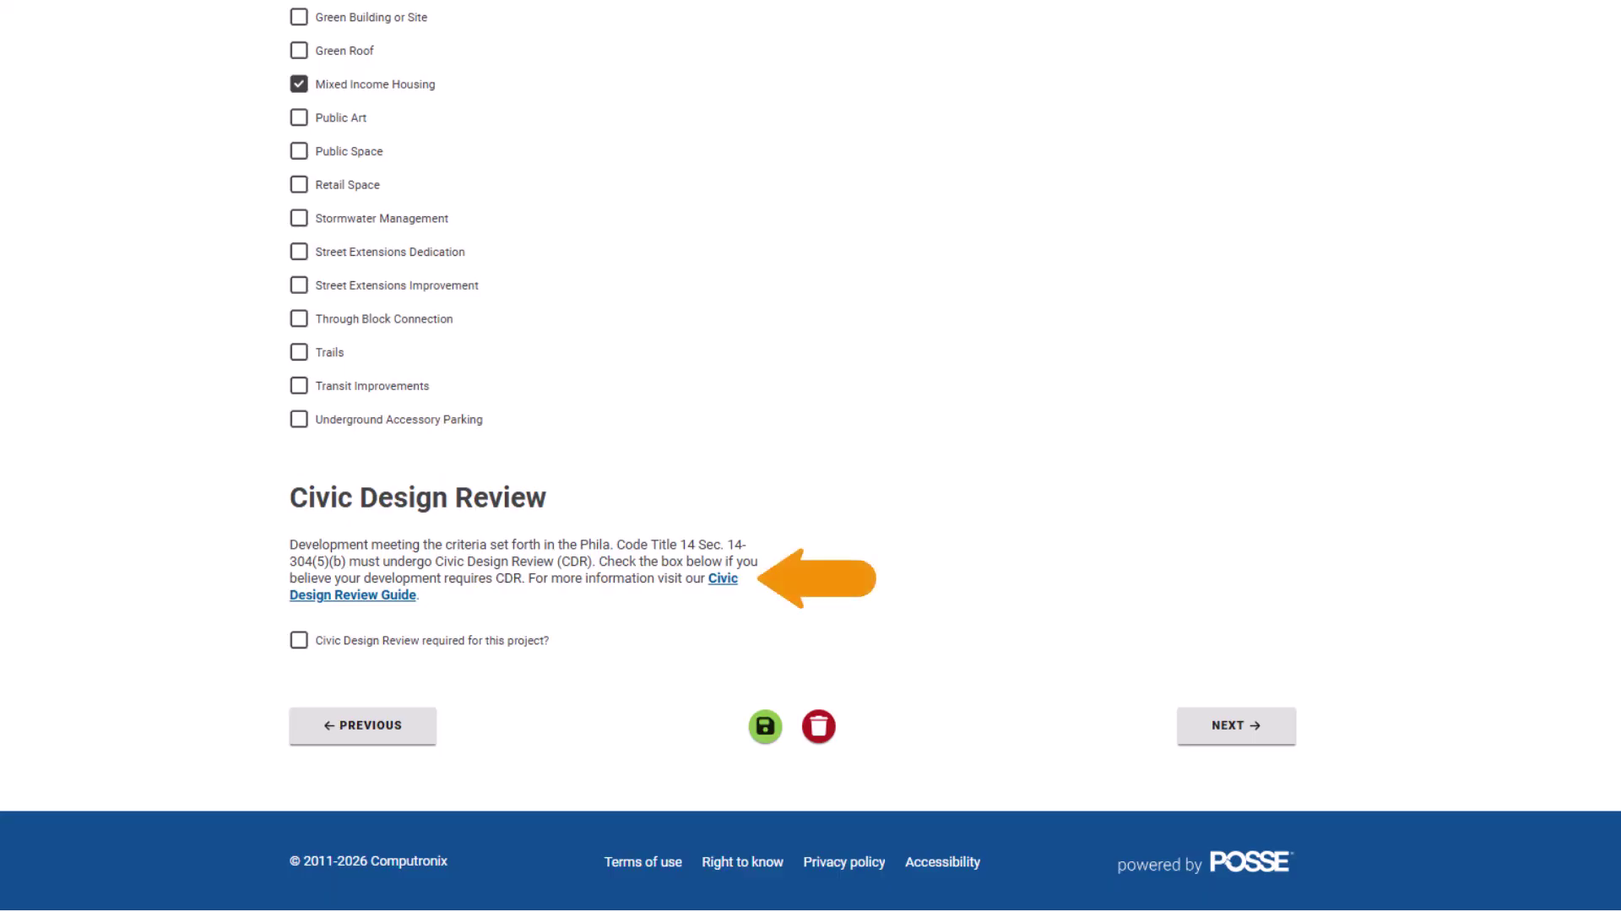
pyautogui.click(1227, 728)
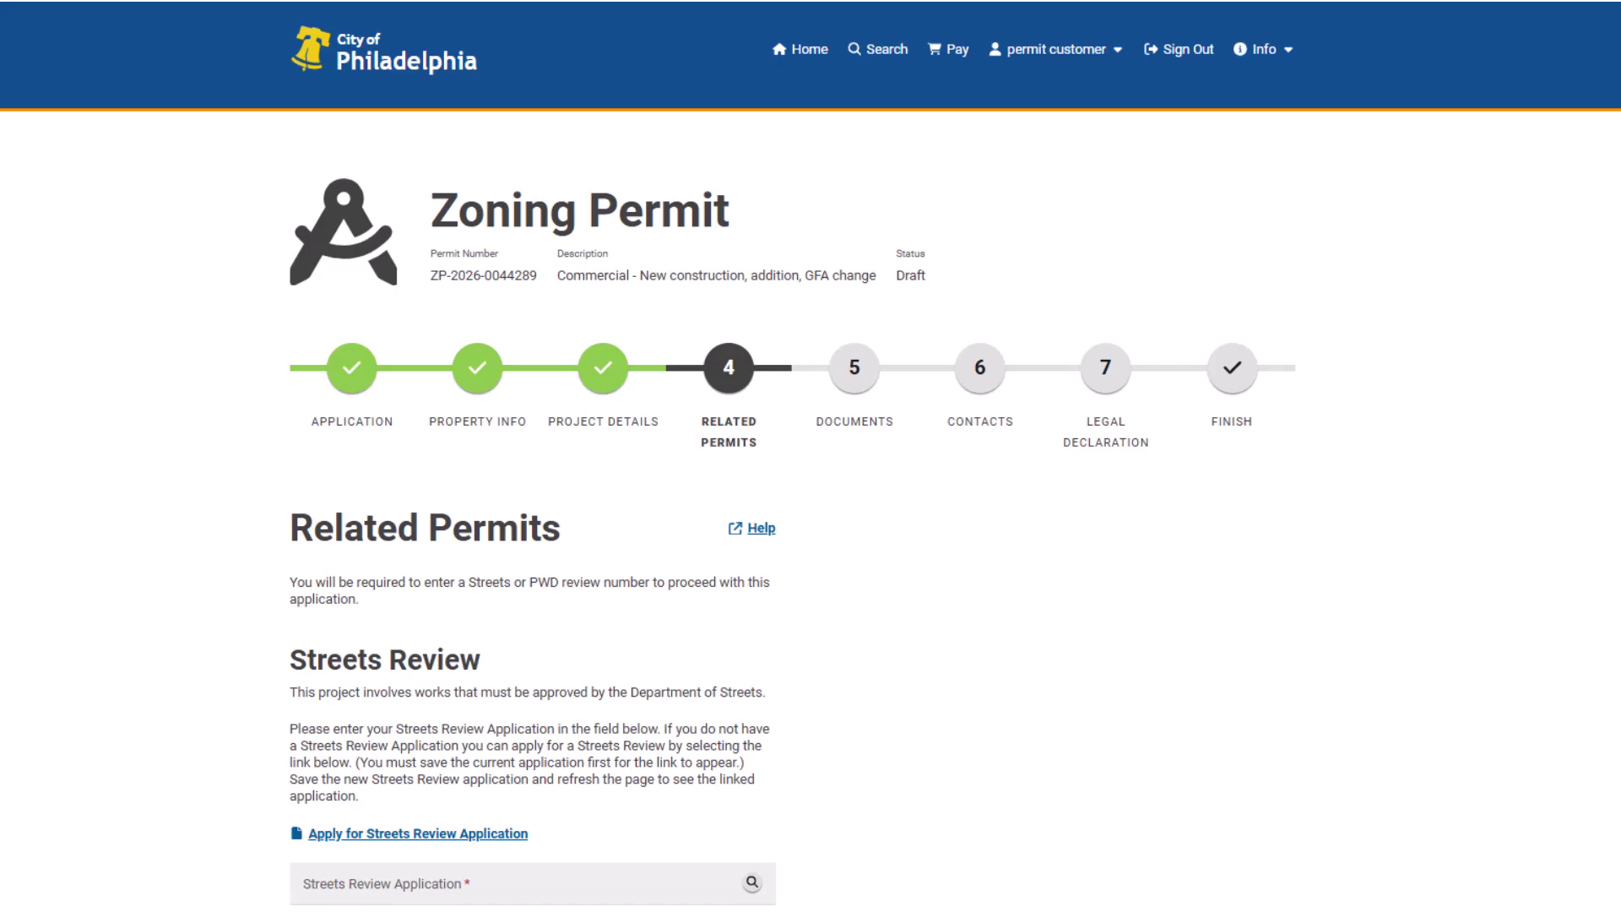
# - Scroll past the Related Permits page and continue to the Documents step
pyautogui.scroll(-4, 810, 456)
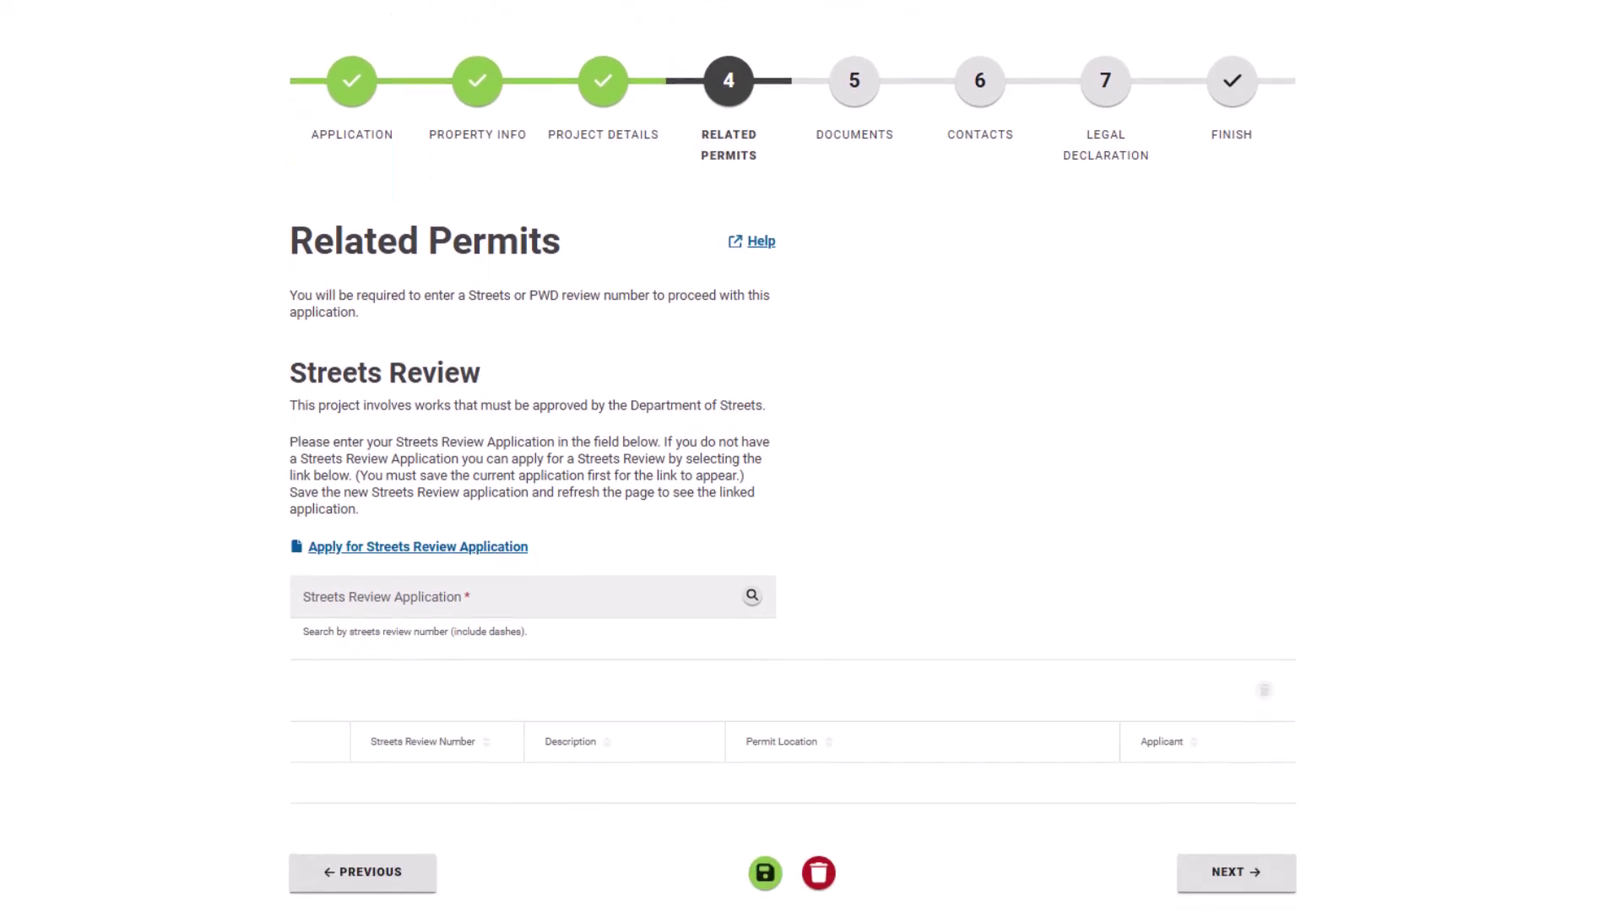
pyautogui.scroll(-2, 811, 456)
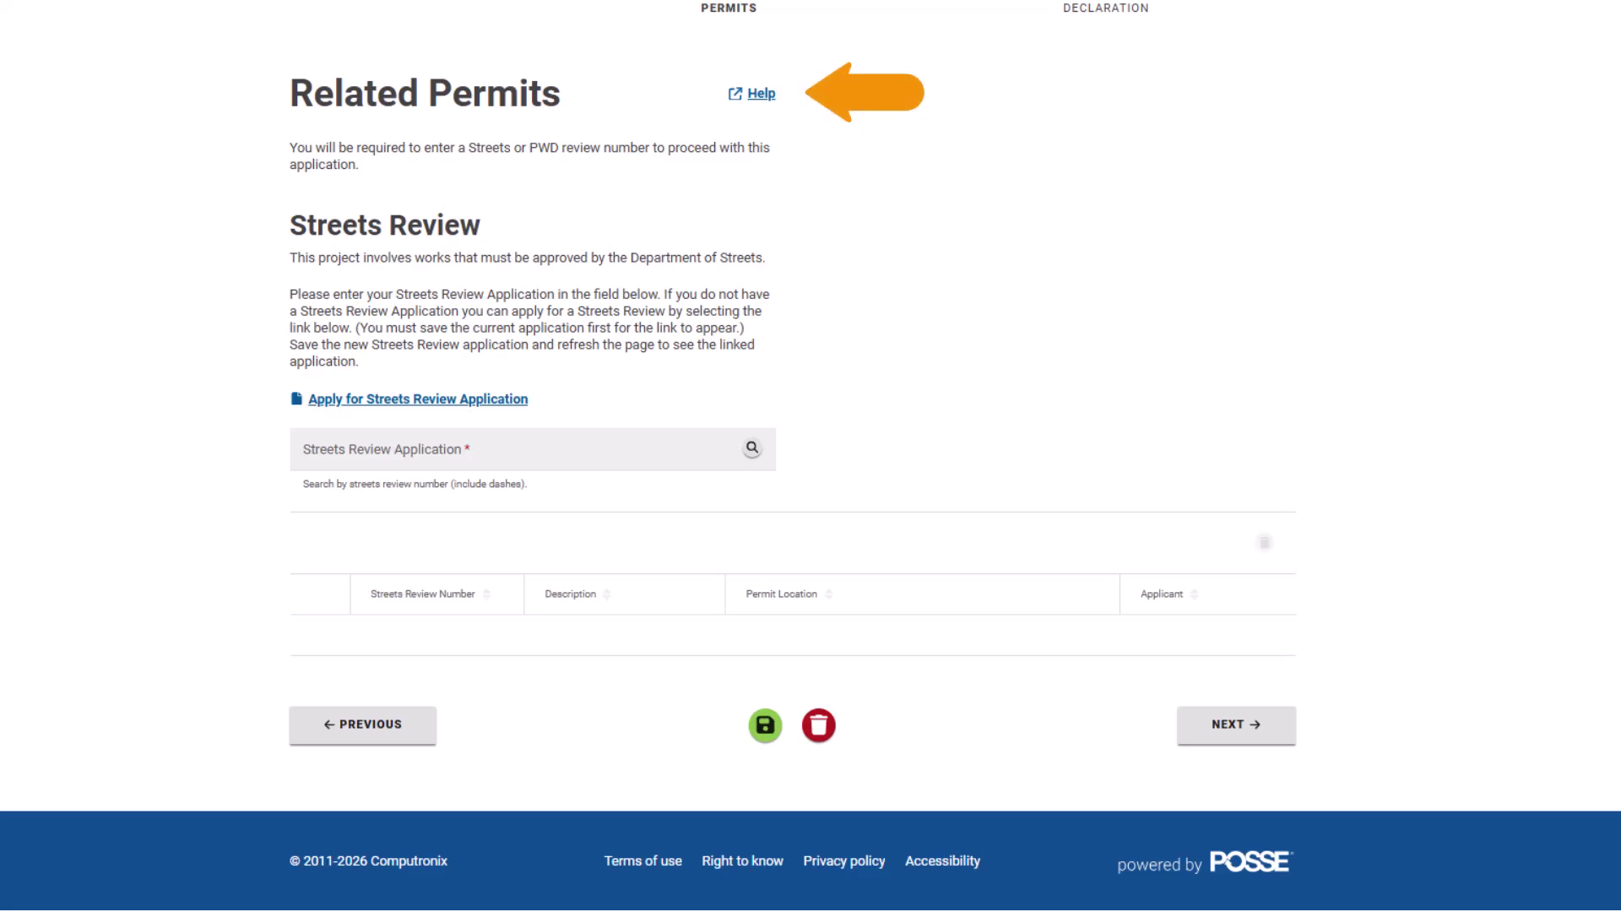
pyautogui.click(1277, 734)
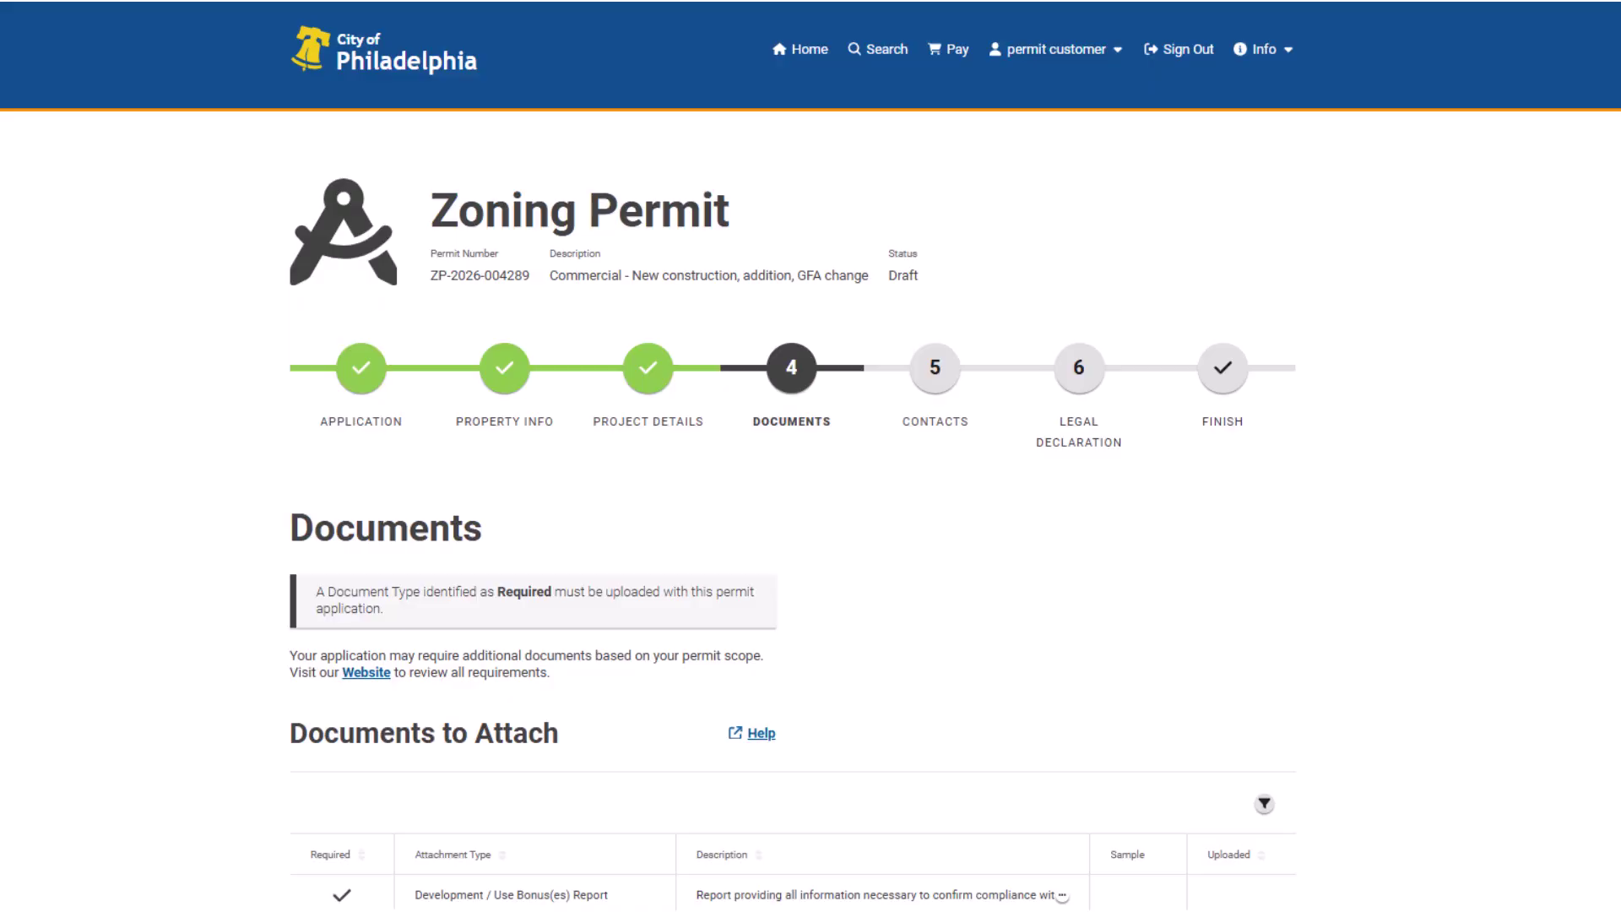
# - Scroll down the Documents to Attach list to the Uploaded Documents section
pyautogui.scroll(-8, 811, 456)
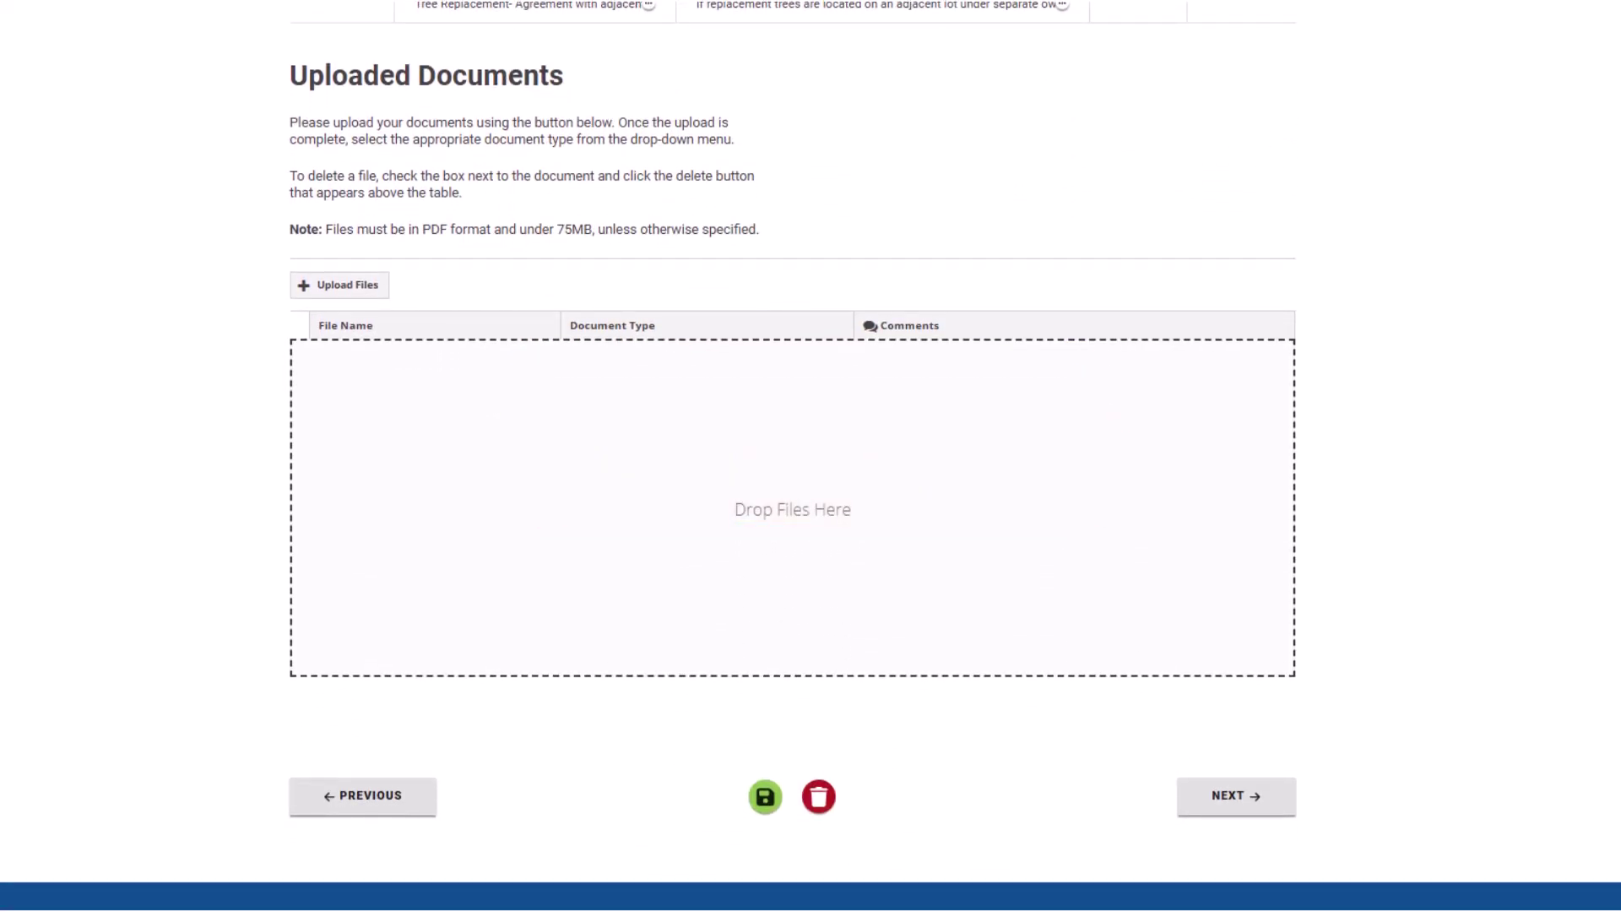
# - Select all five files in the Zoning Permit Documents folder and drag them into the upload area
pyautogui.click(362, 288)
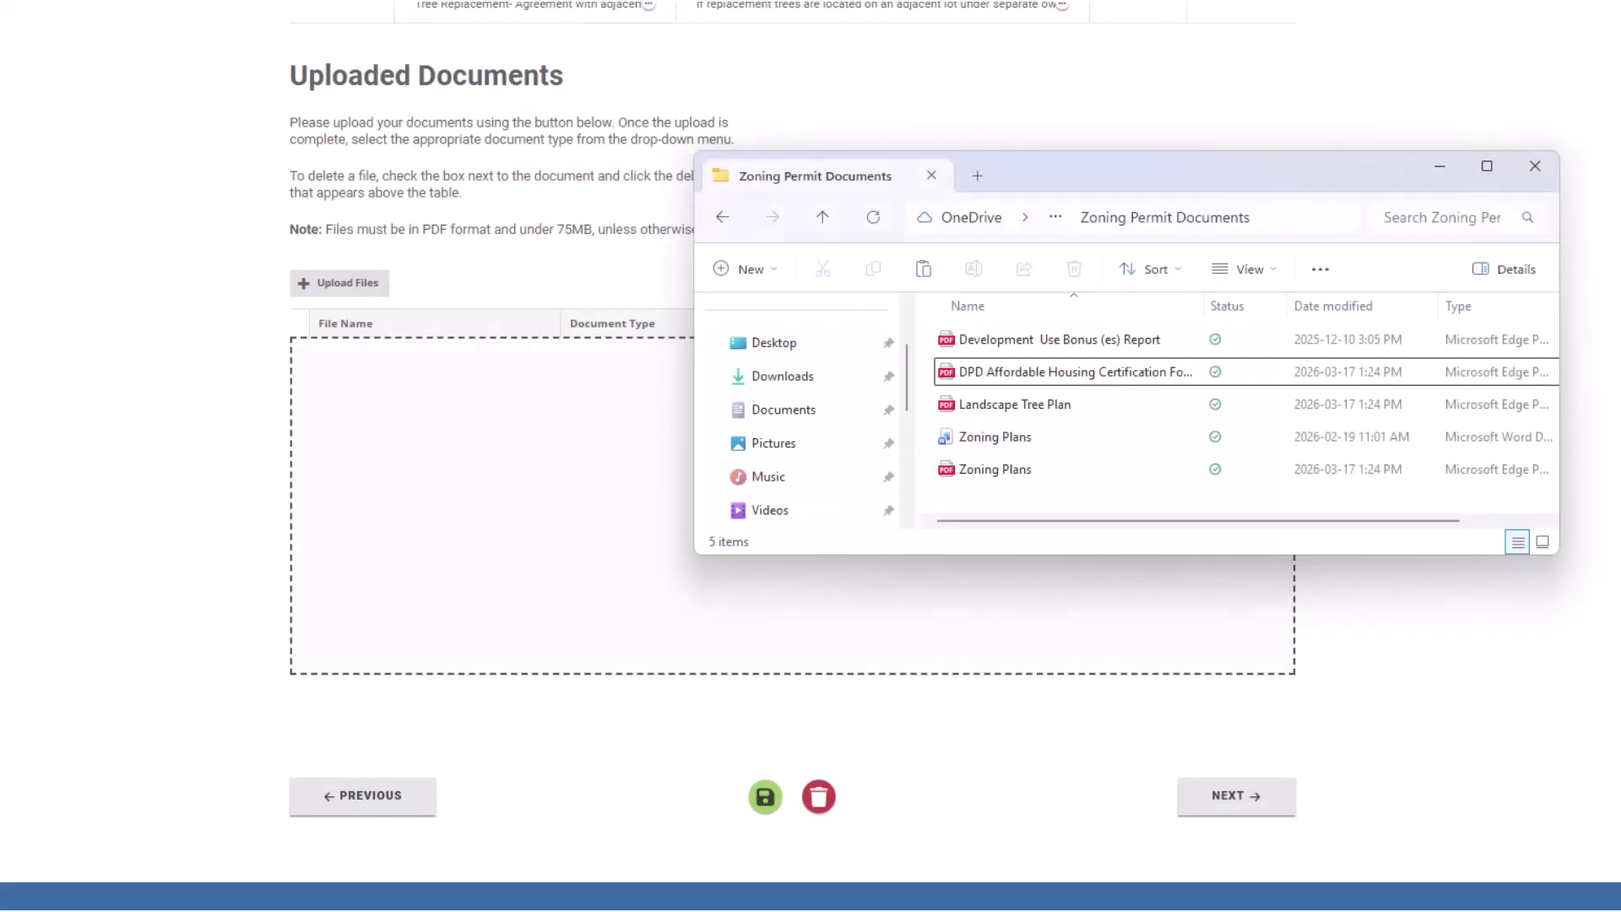
pyautogui.click(973, 344)
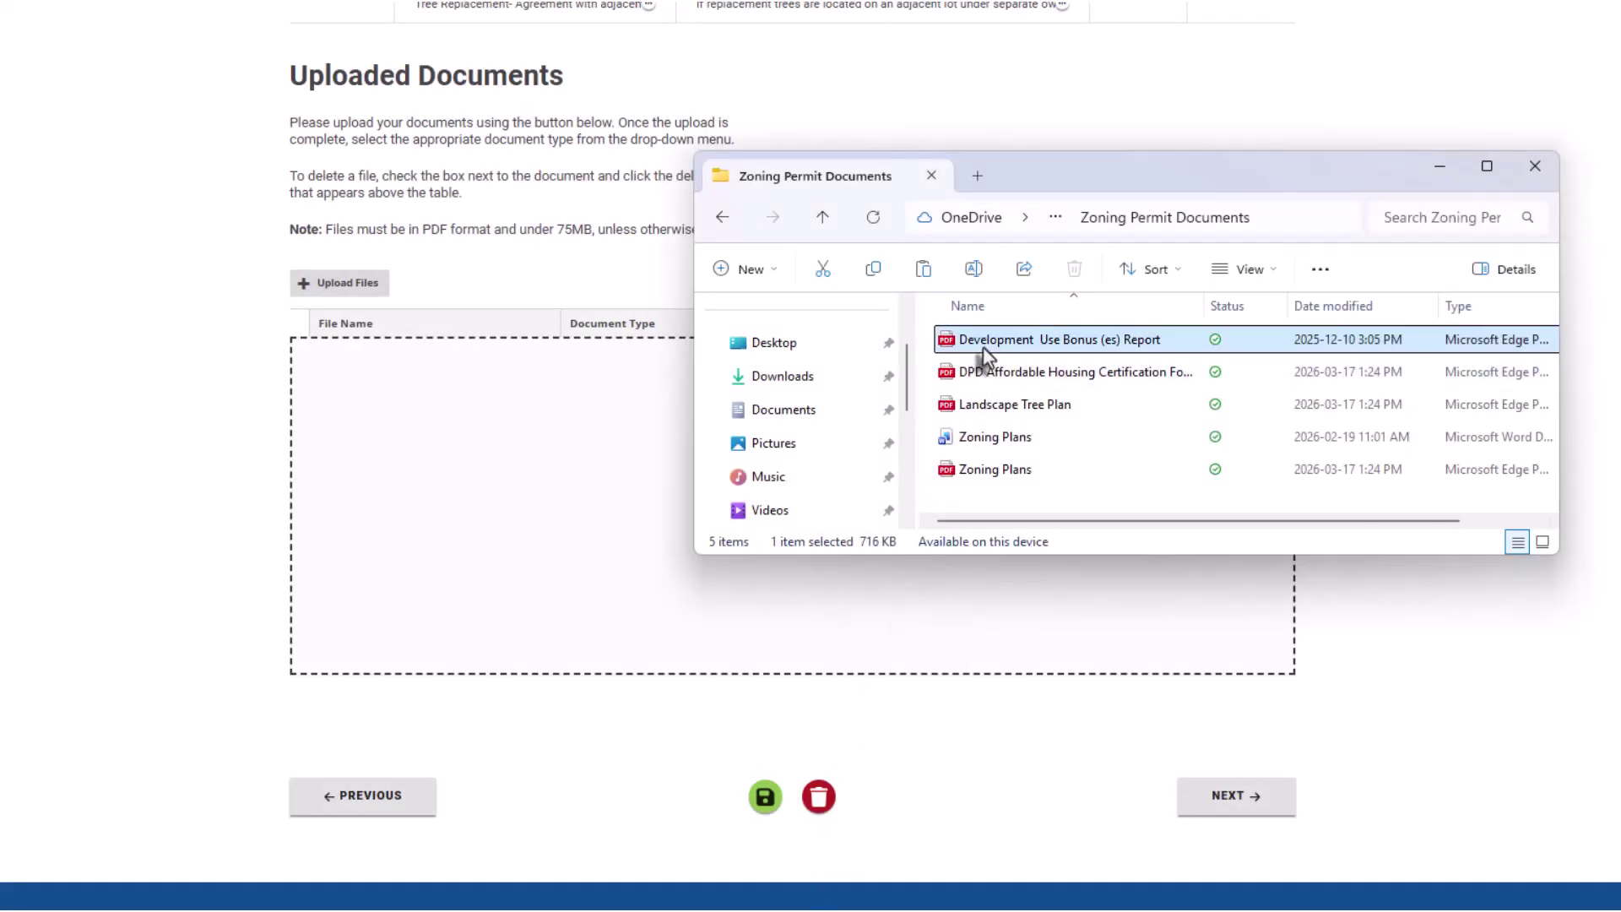
pyautogui.keyDown('shift'); pyautogui.click(995, 470); pyautogui.keyUp('shift')
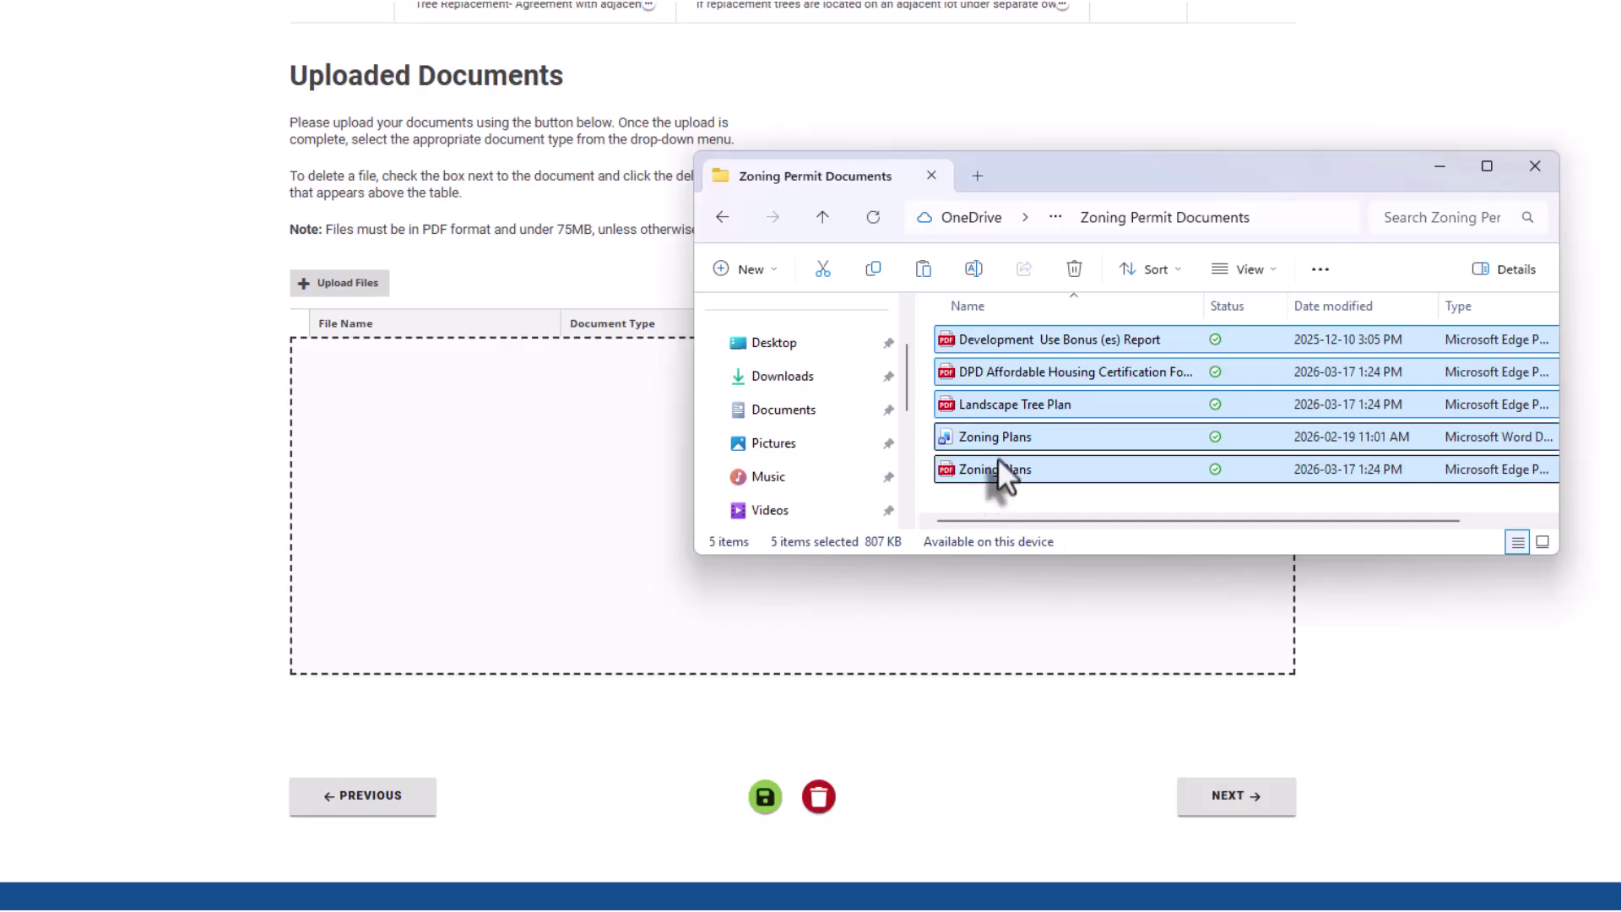
pyautogui.moveTo(1001, 434); pyautogui.dragTo(559, 524)
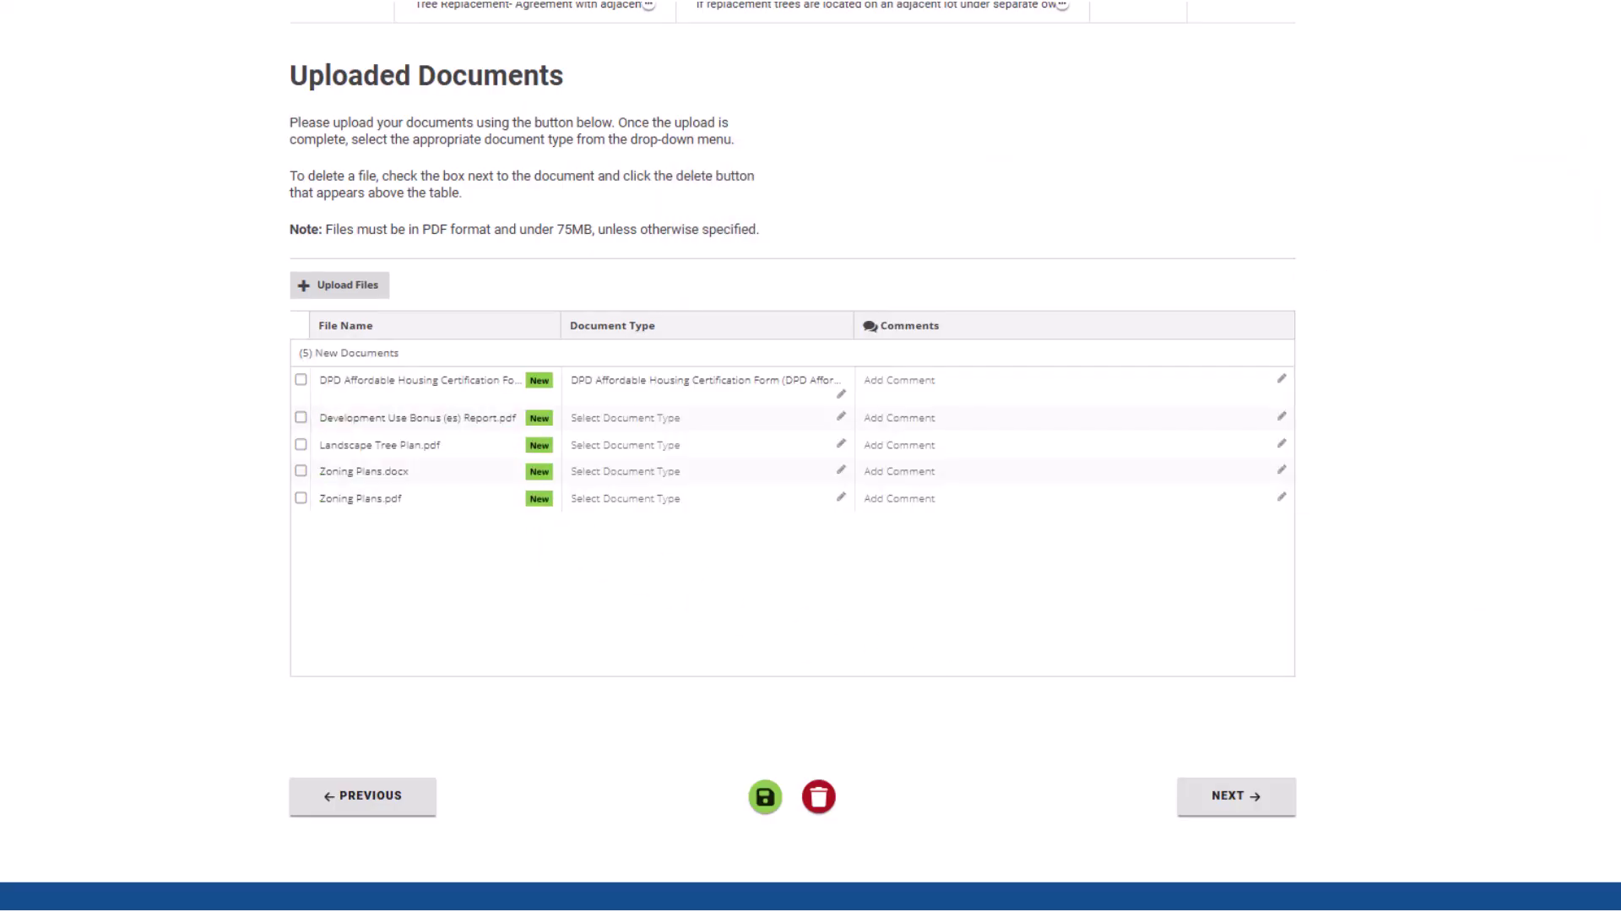
# - Type the bonus report as Development / Use Bonus(es) Report and the tree plan as Landscape/Tree Plan OR Waiver Request Letter
pyautogui.click(841, 418)
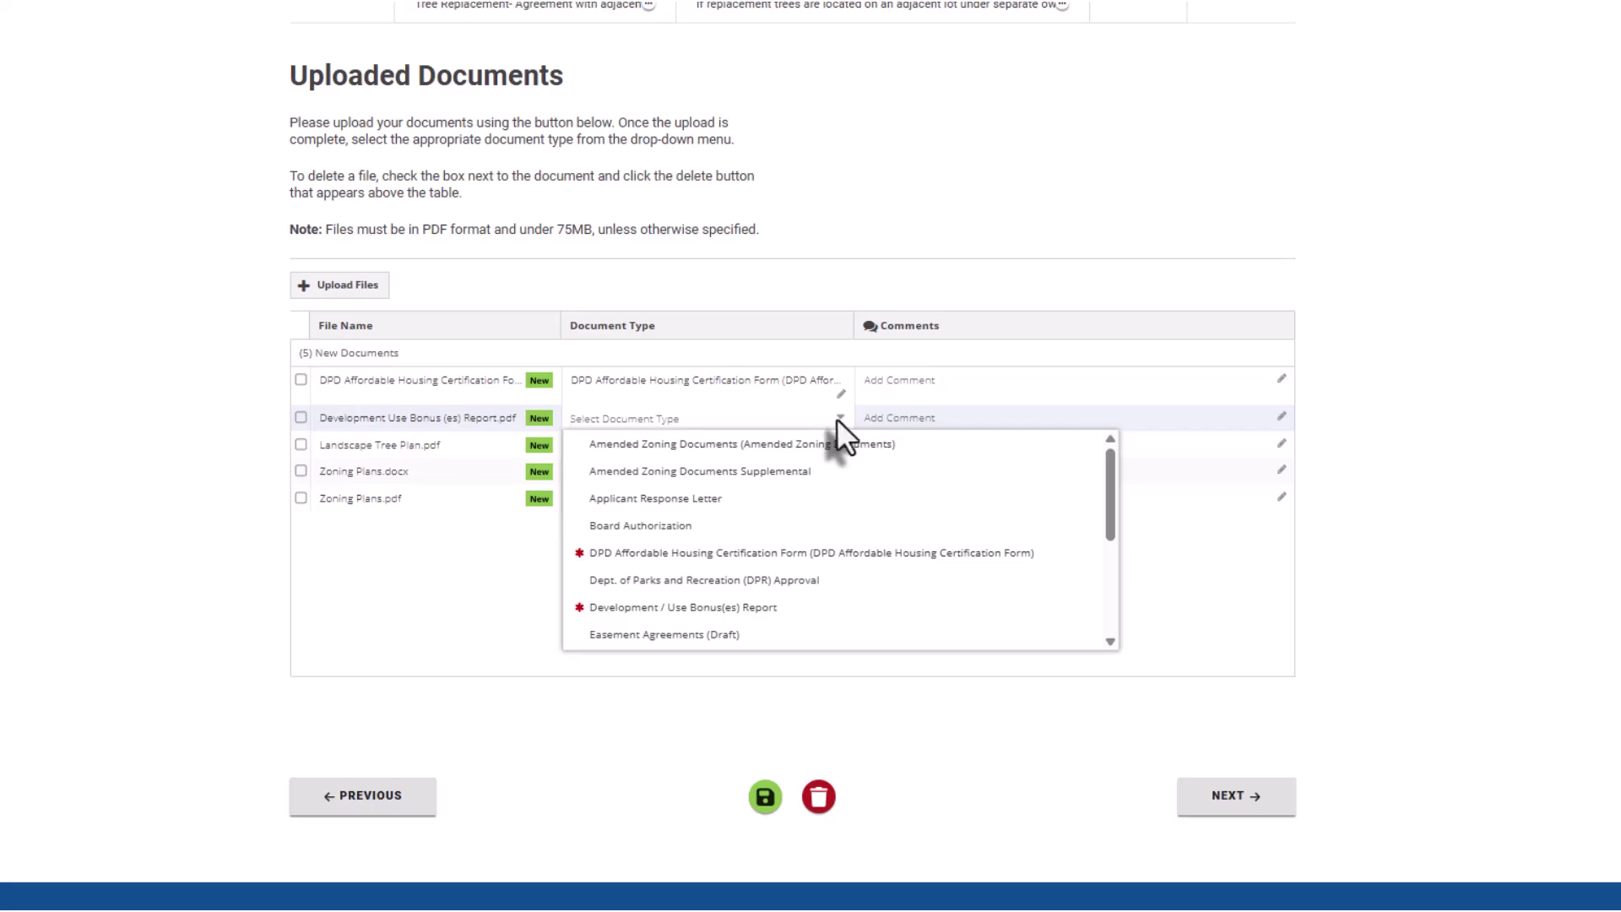
pyautogui.click(777, 607)
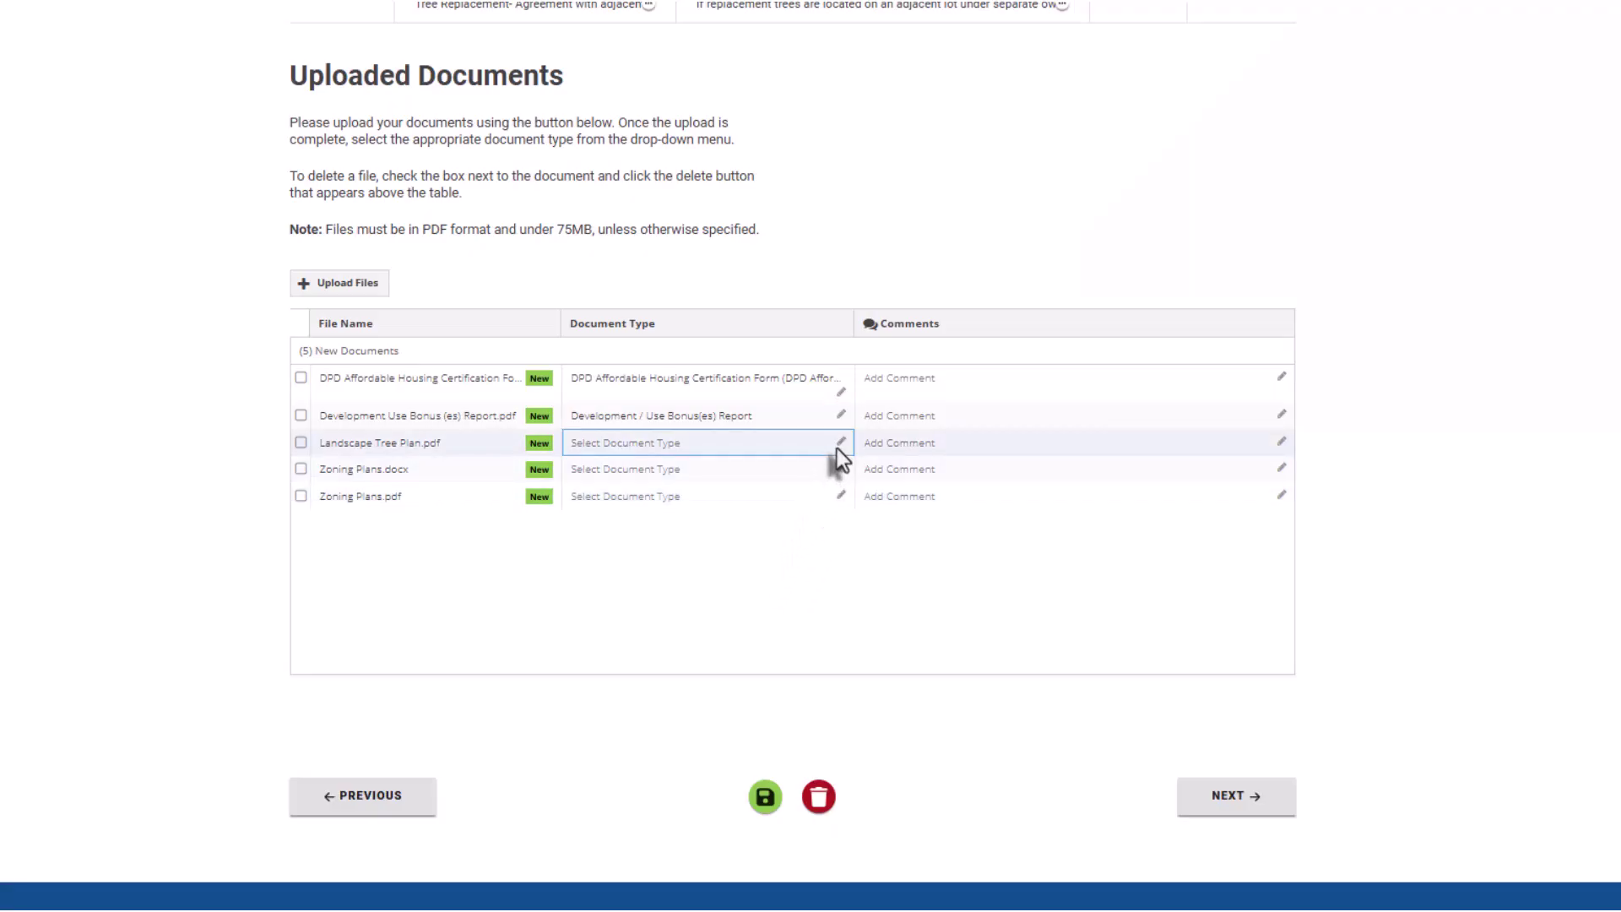
pyautogui.click(838, 445)
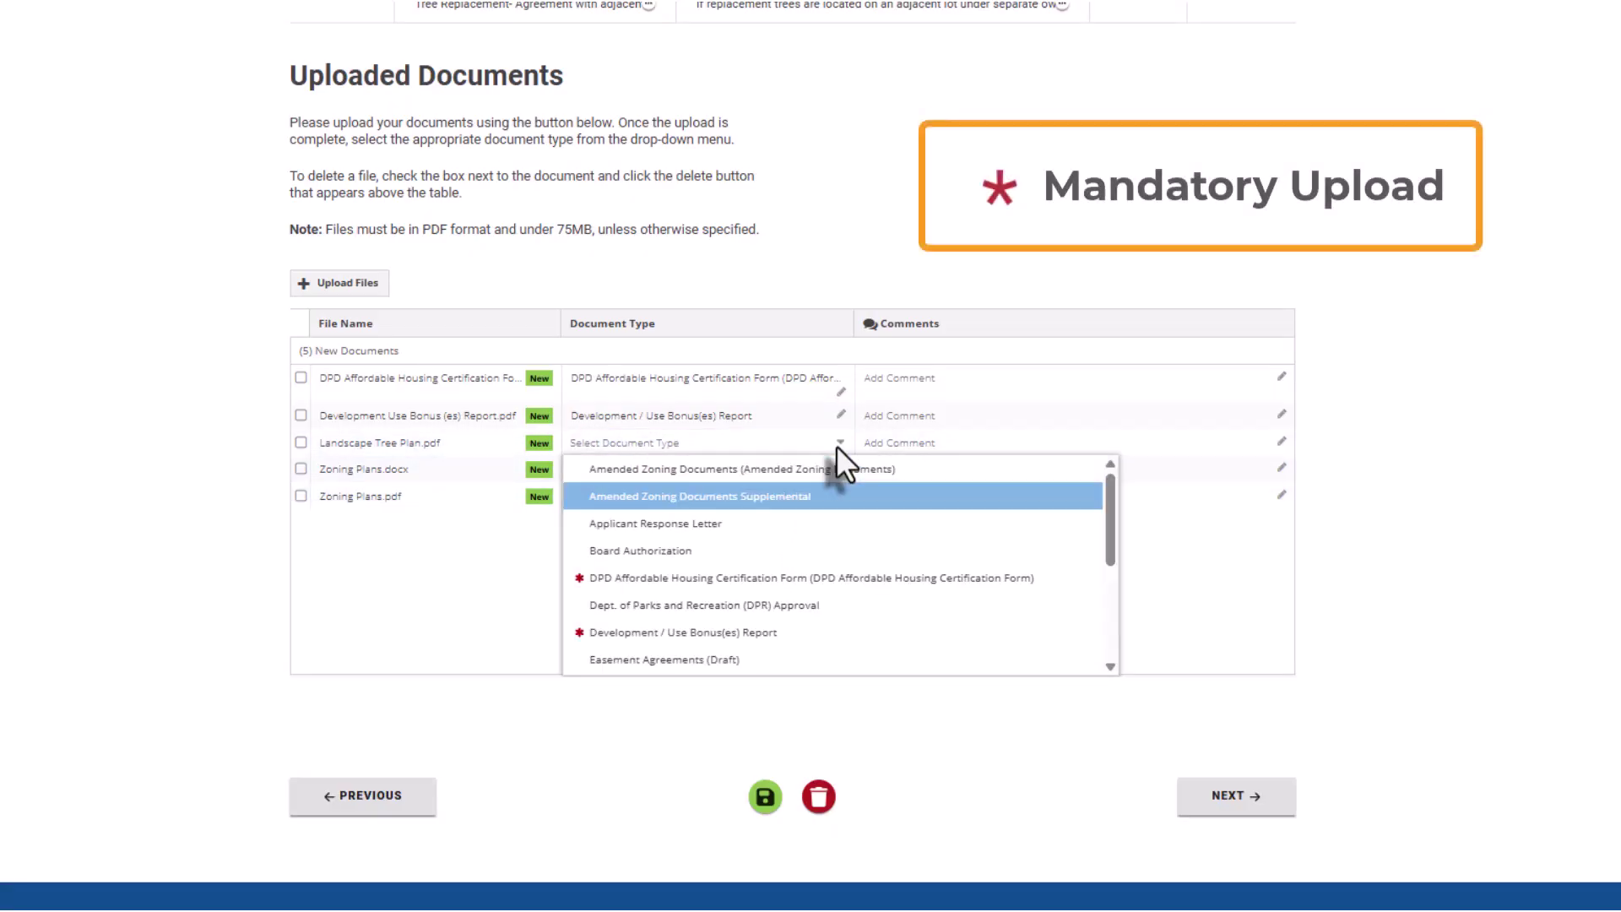
pyautogui.scroll(-5, 836, 444)
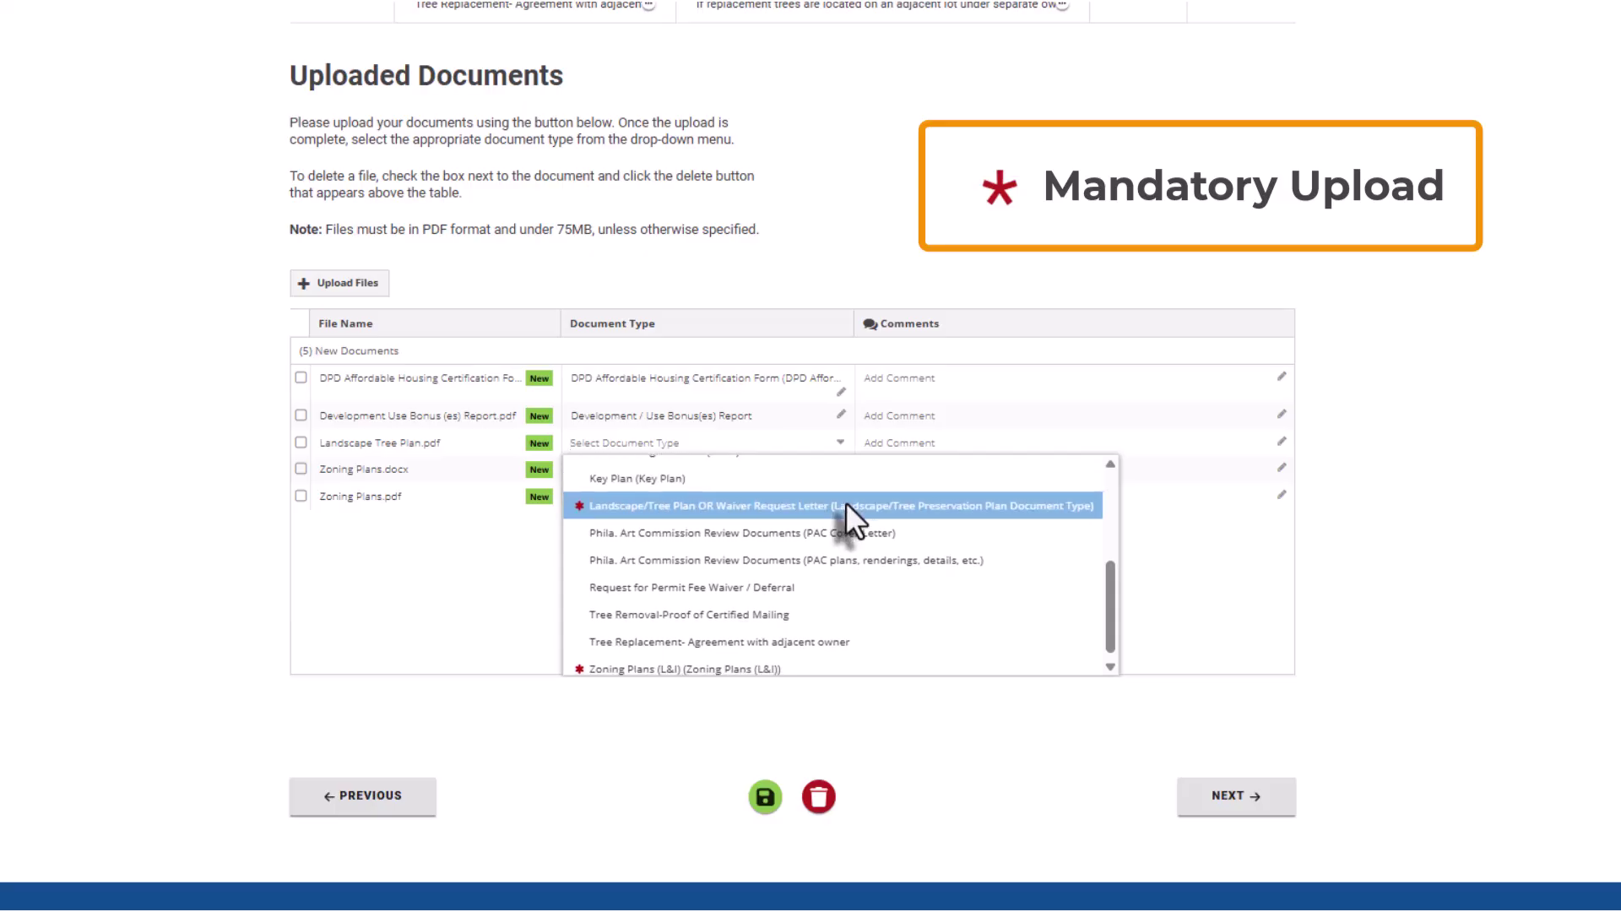
pyautogui.click(844, 505)
# - Classify Zoning Plans.docx and Zoning Plans.pdf as Zoning Plans (L&I) and try to advance
pyautogui.click(842, 481)
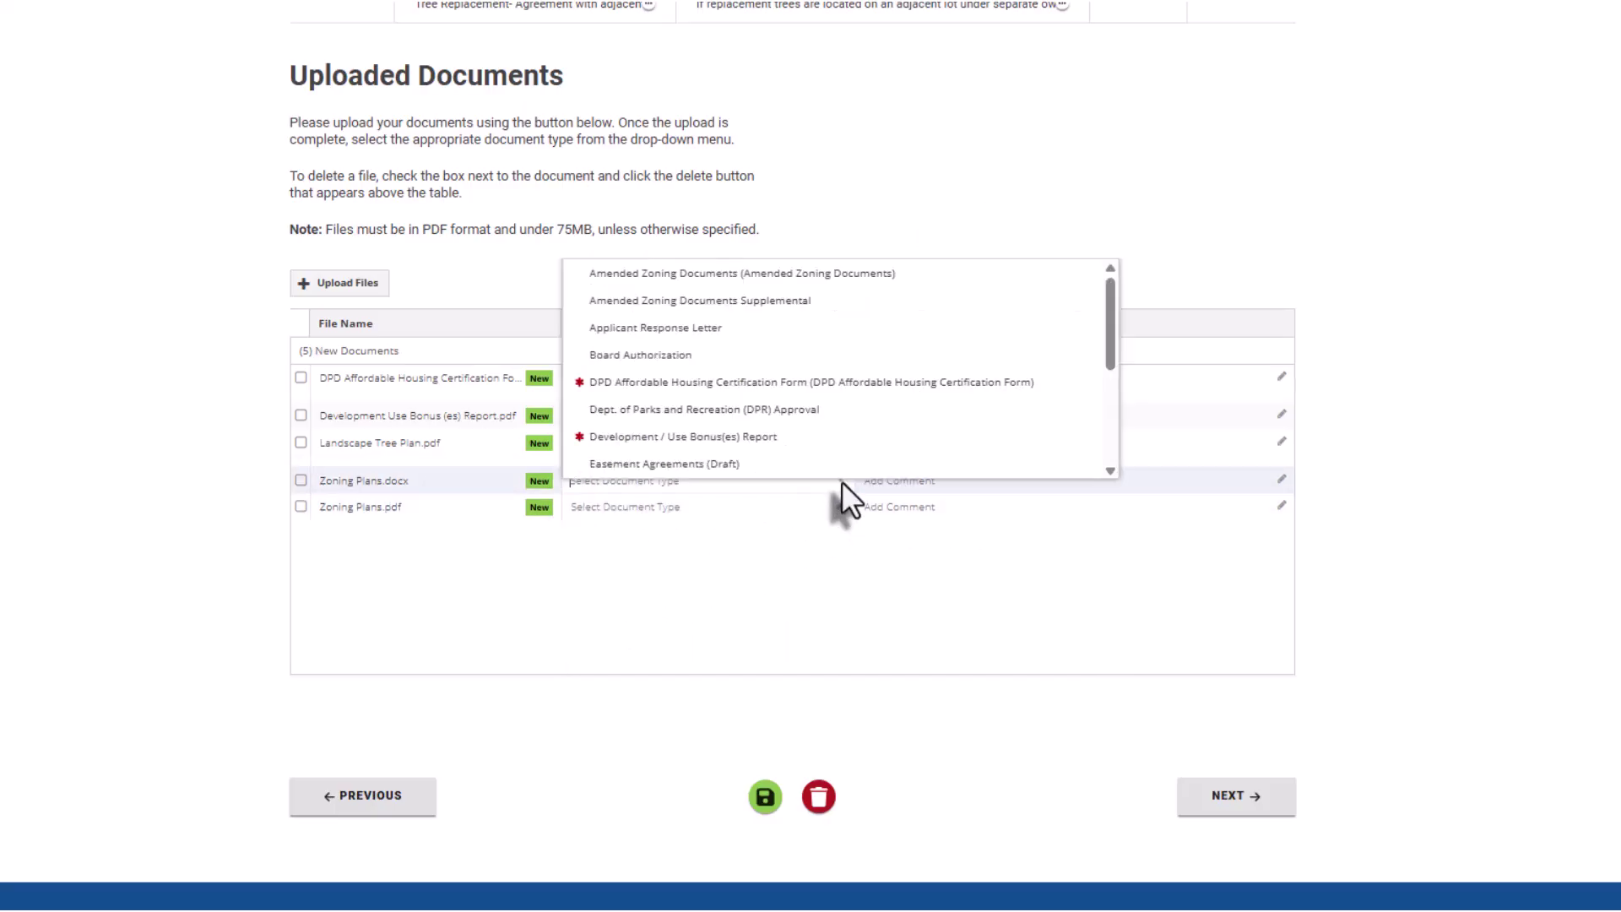
pyautogui.scroll(-5, 843, 481)
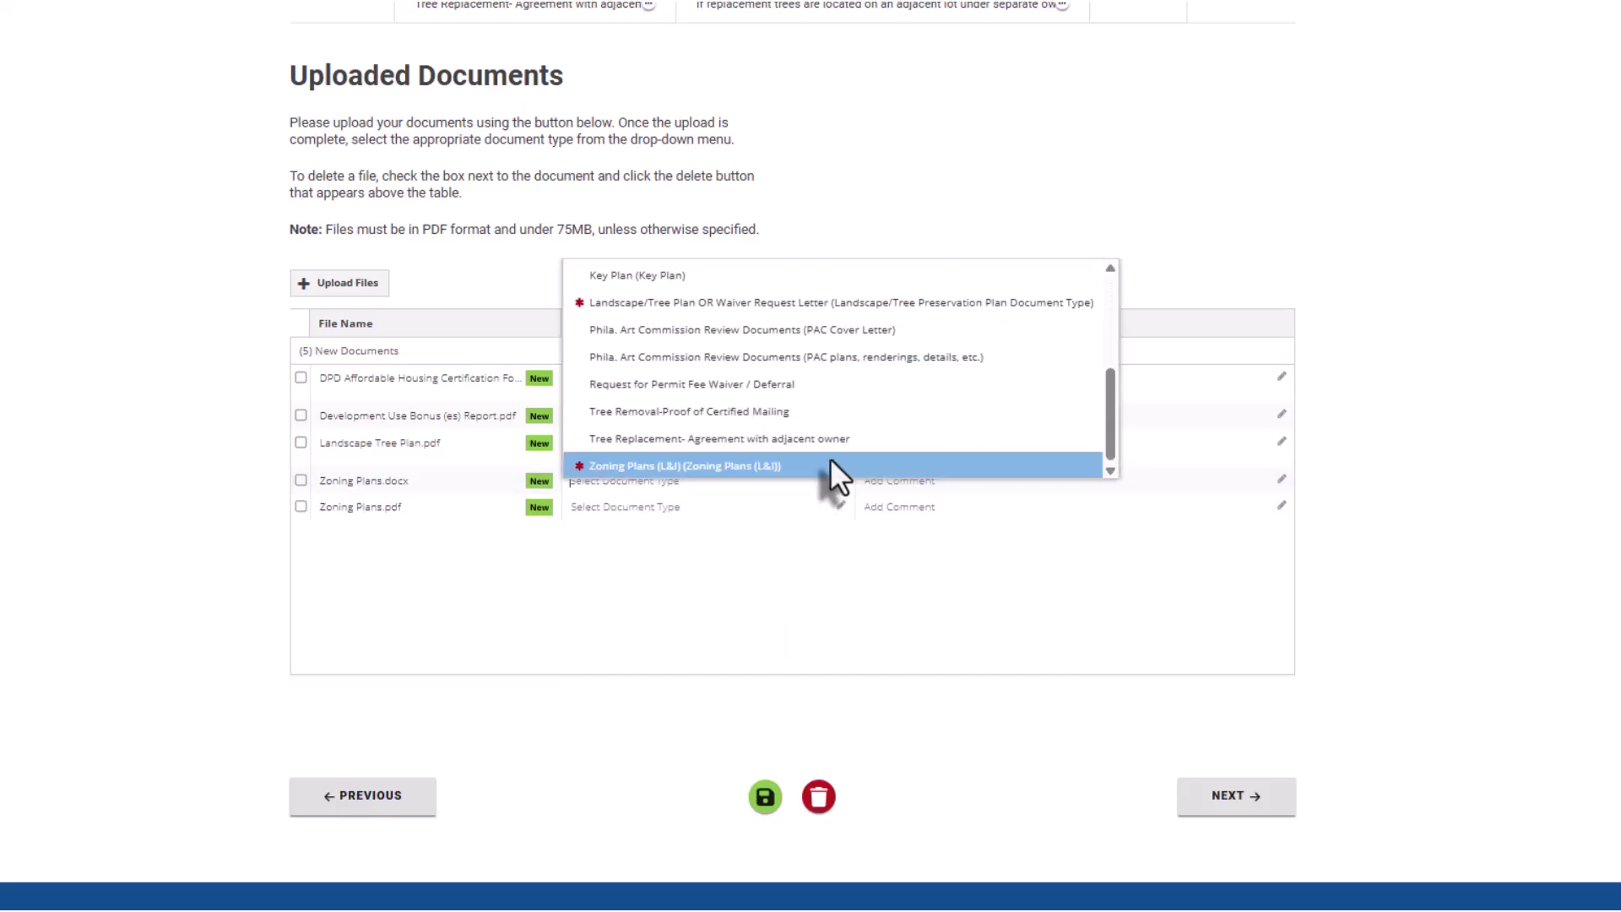
pyautogui.scroll(-1, 829, 458)
pyautogui.click(821, 417)
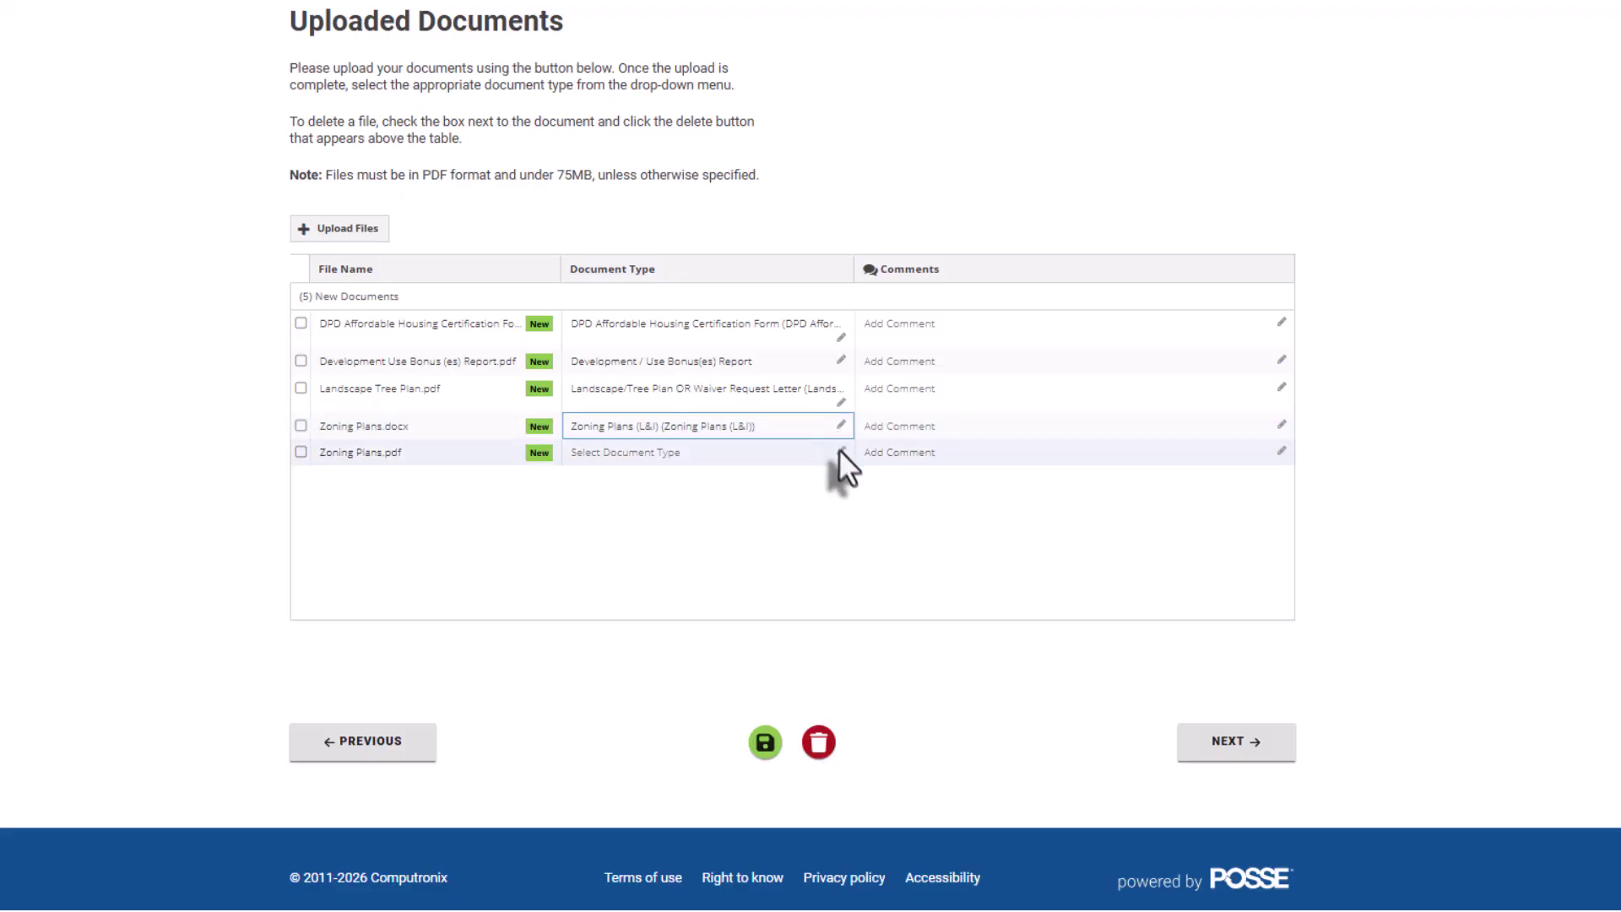
pyautogui.click(839, 453)
pyautogui.scroll(5, 848, 384)
pyautogui.scroll(-4, 848, 383)
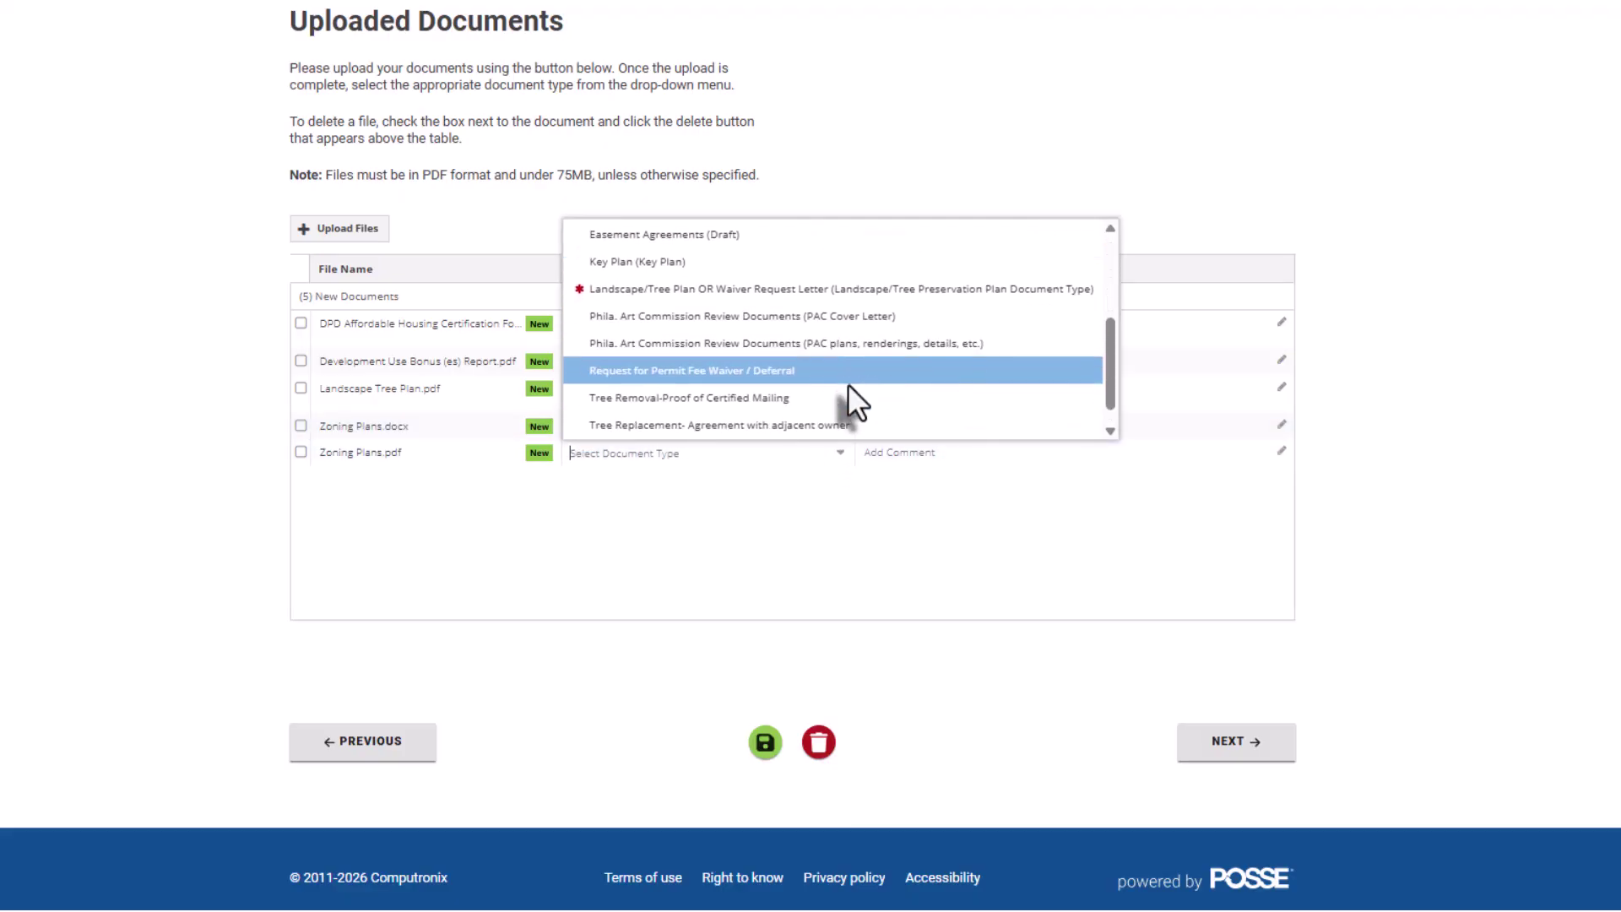
pyautogui.scroll(-2, 848, 383)
pyautogui.click(817, 410)
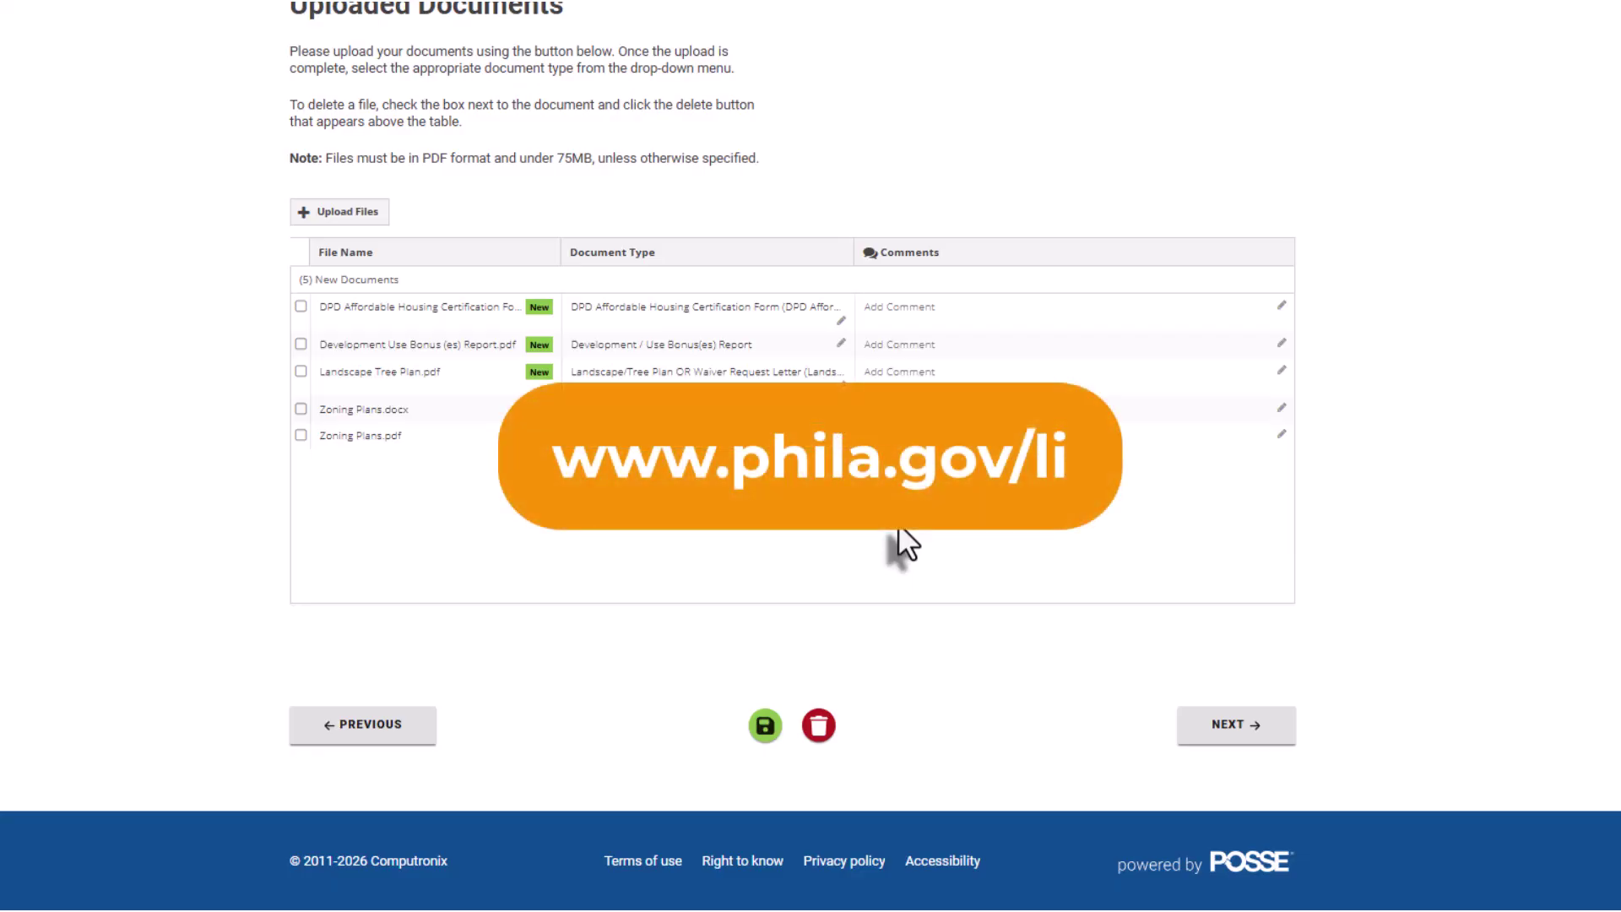
pyautogui.click(1227, 738)
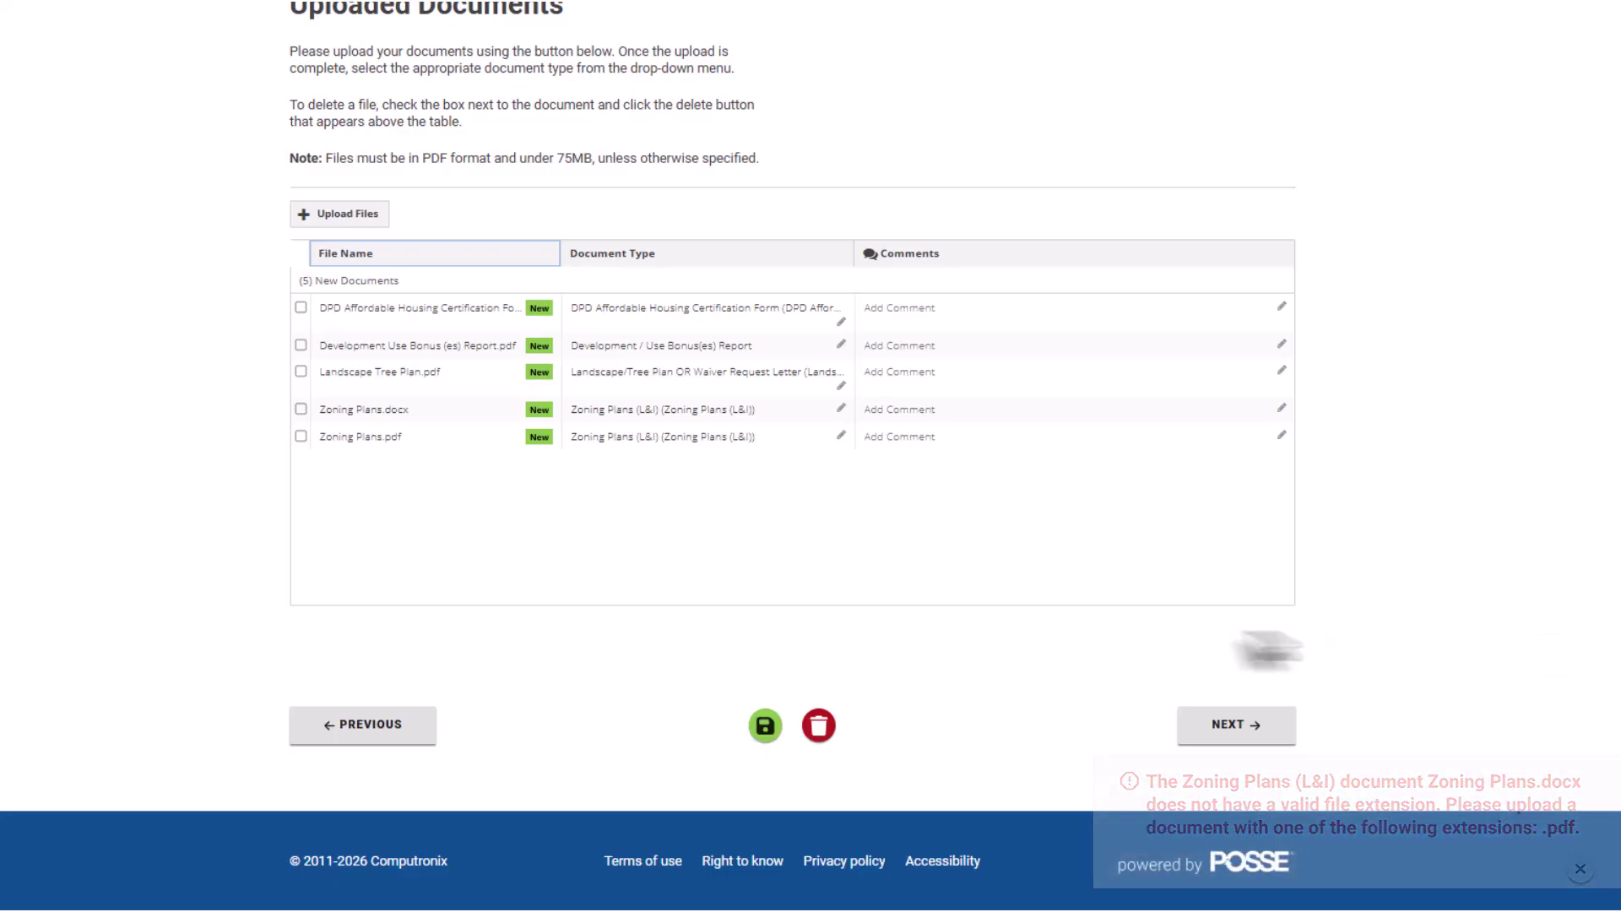
# - Delete the rejected Zoning Plans.docx row from the Uploaded Documents table
pyautogui.click(302, 410)
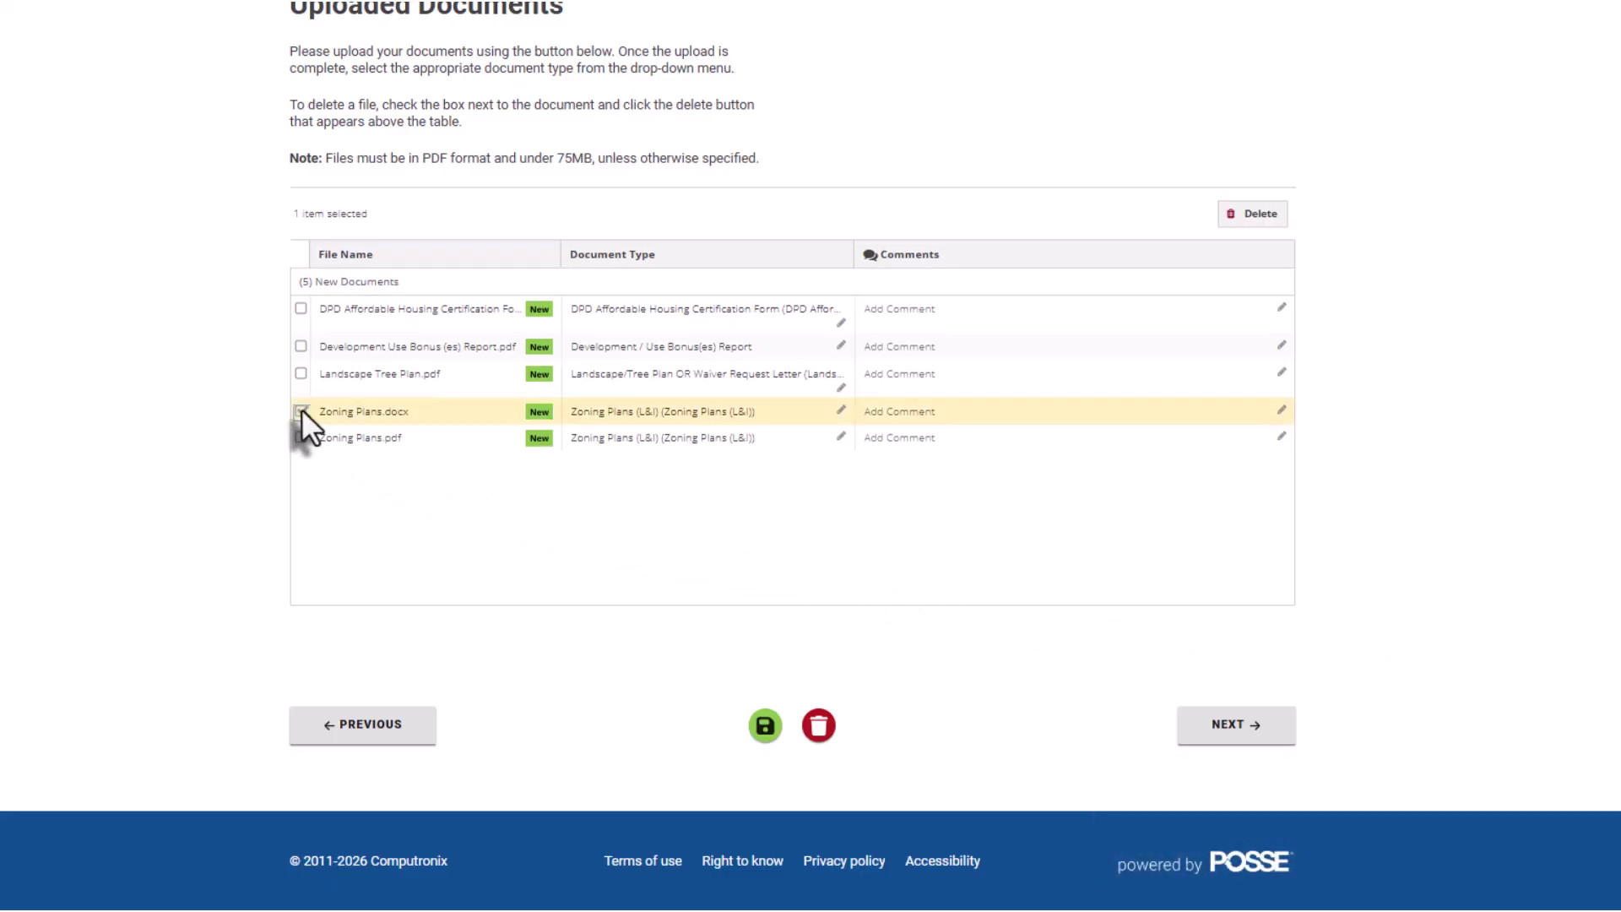
pyautogui.click(1254, 216)
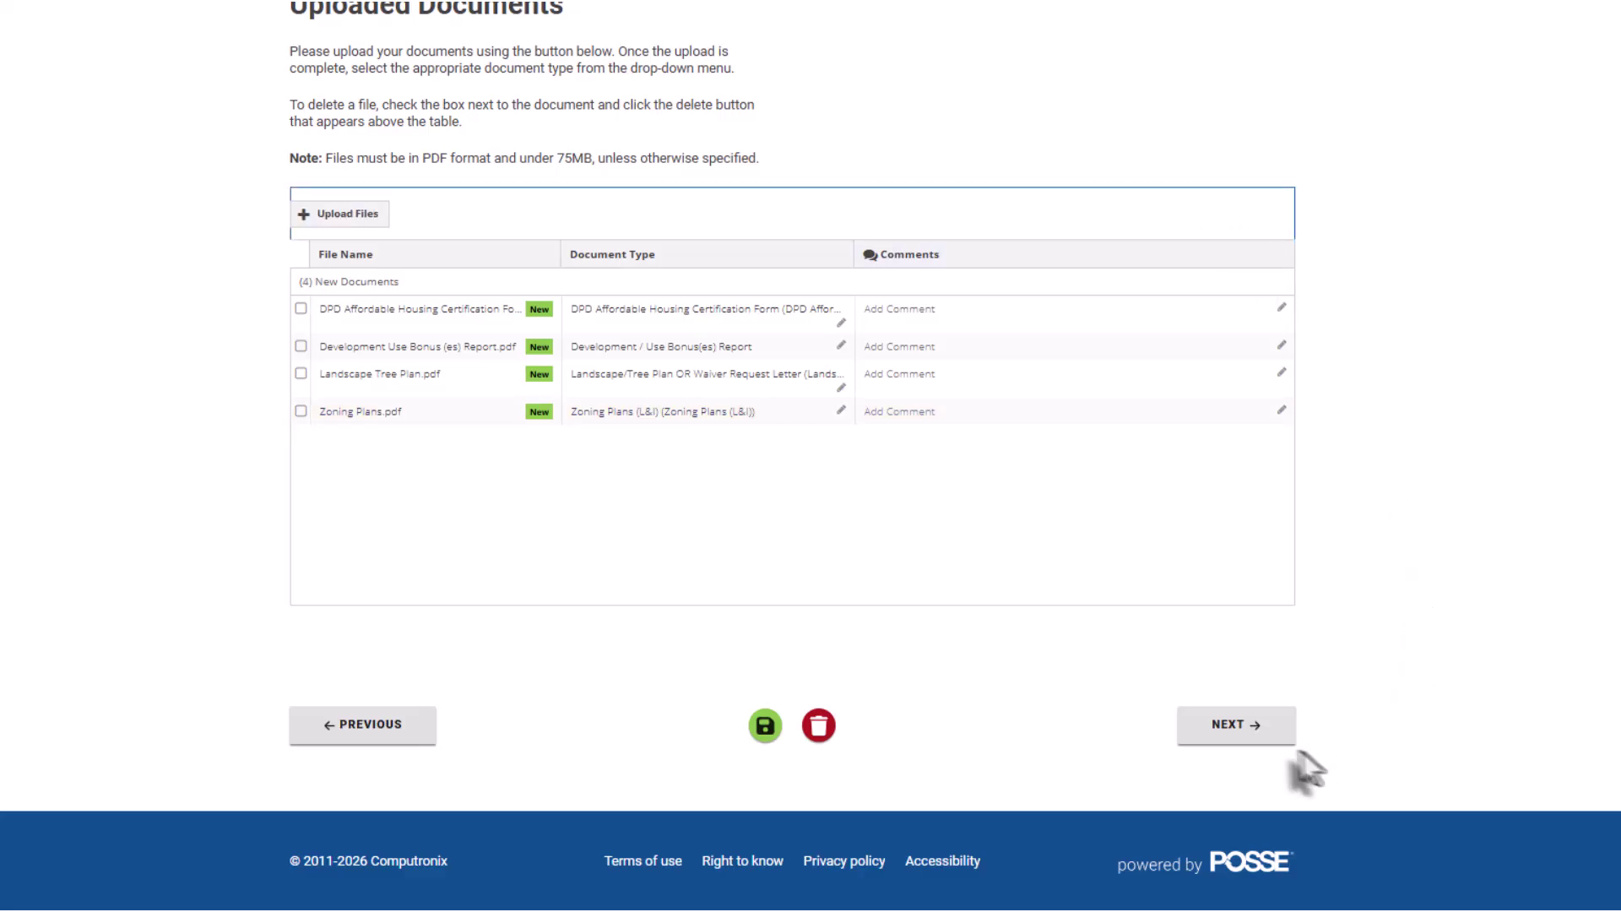
# - Continue to Contacts, view the co-applicant association code, and close it
pyautogui.click(1263, 750)
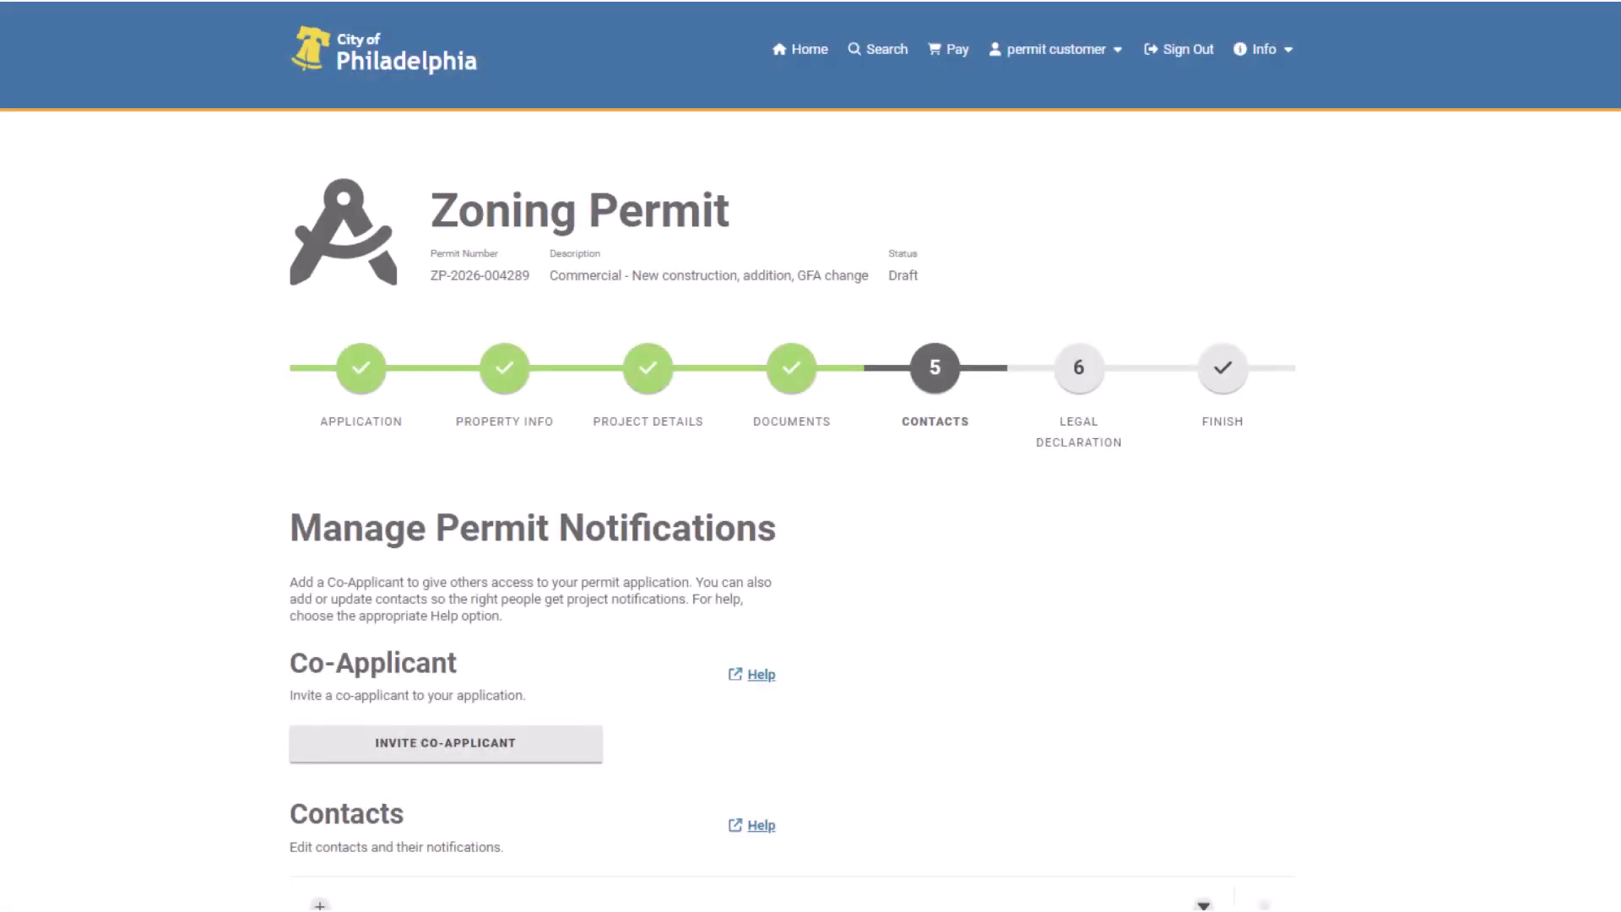
pyautogui.scroll(-5, 810, 456)
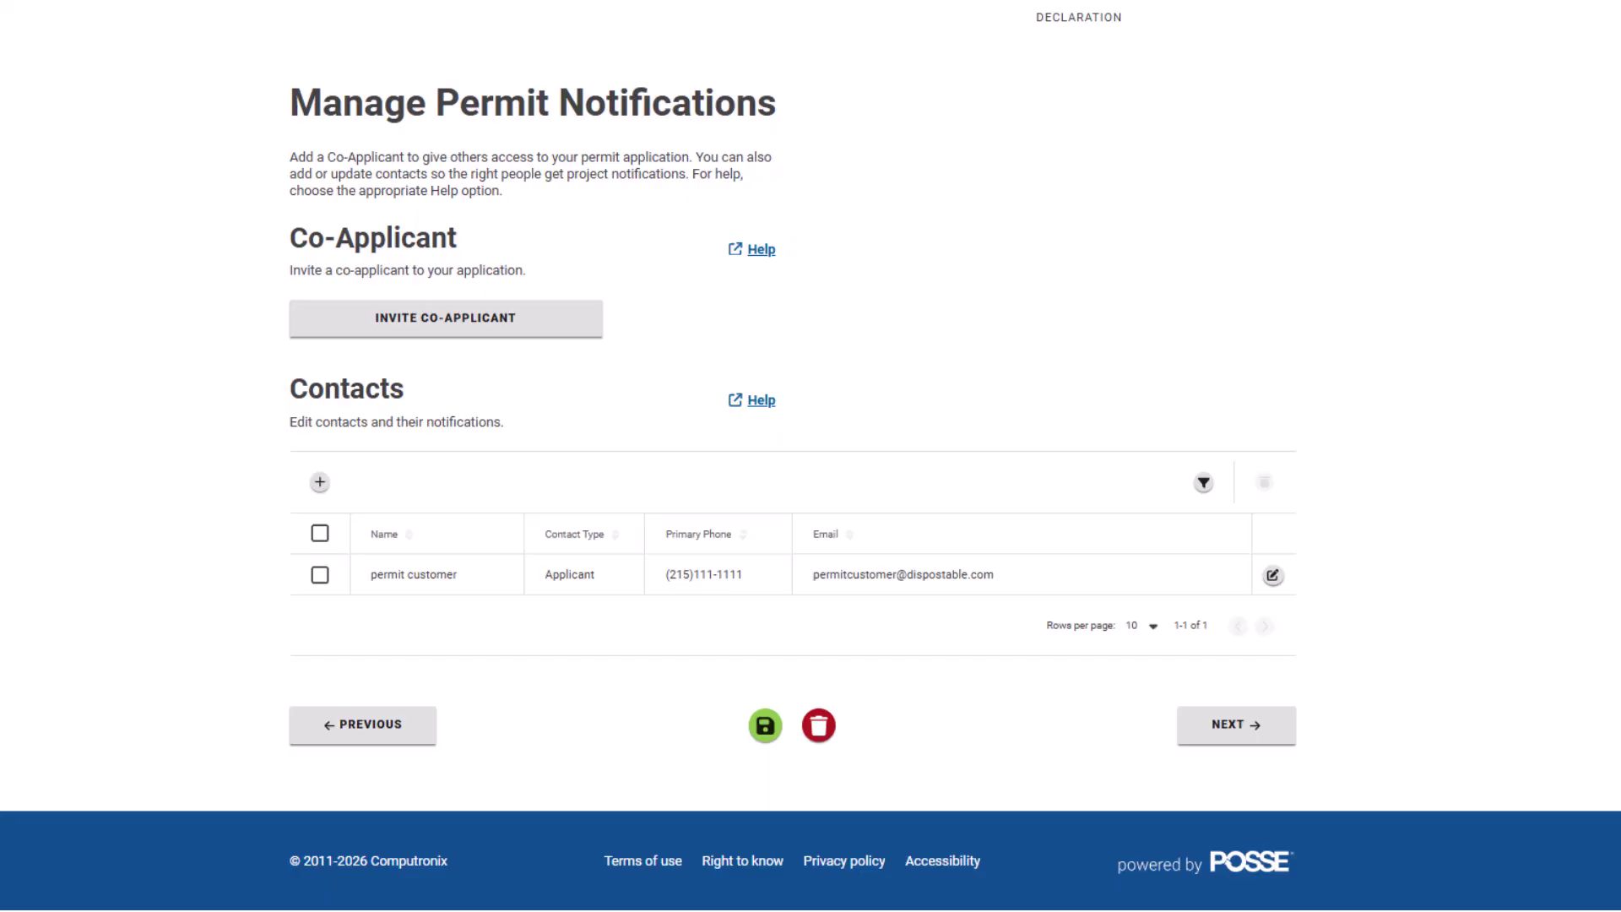
pyautogui.click(583, 325)
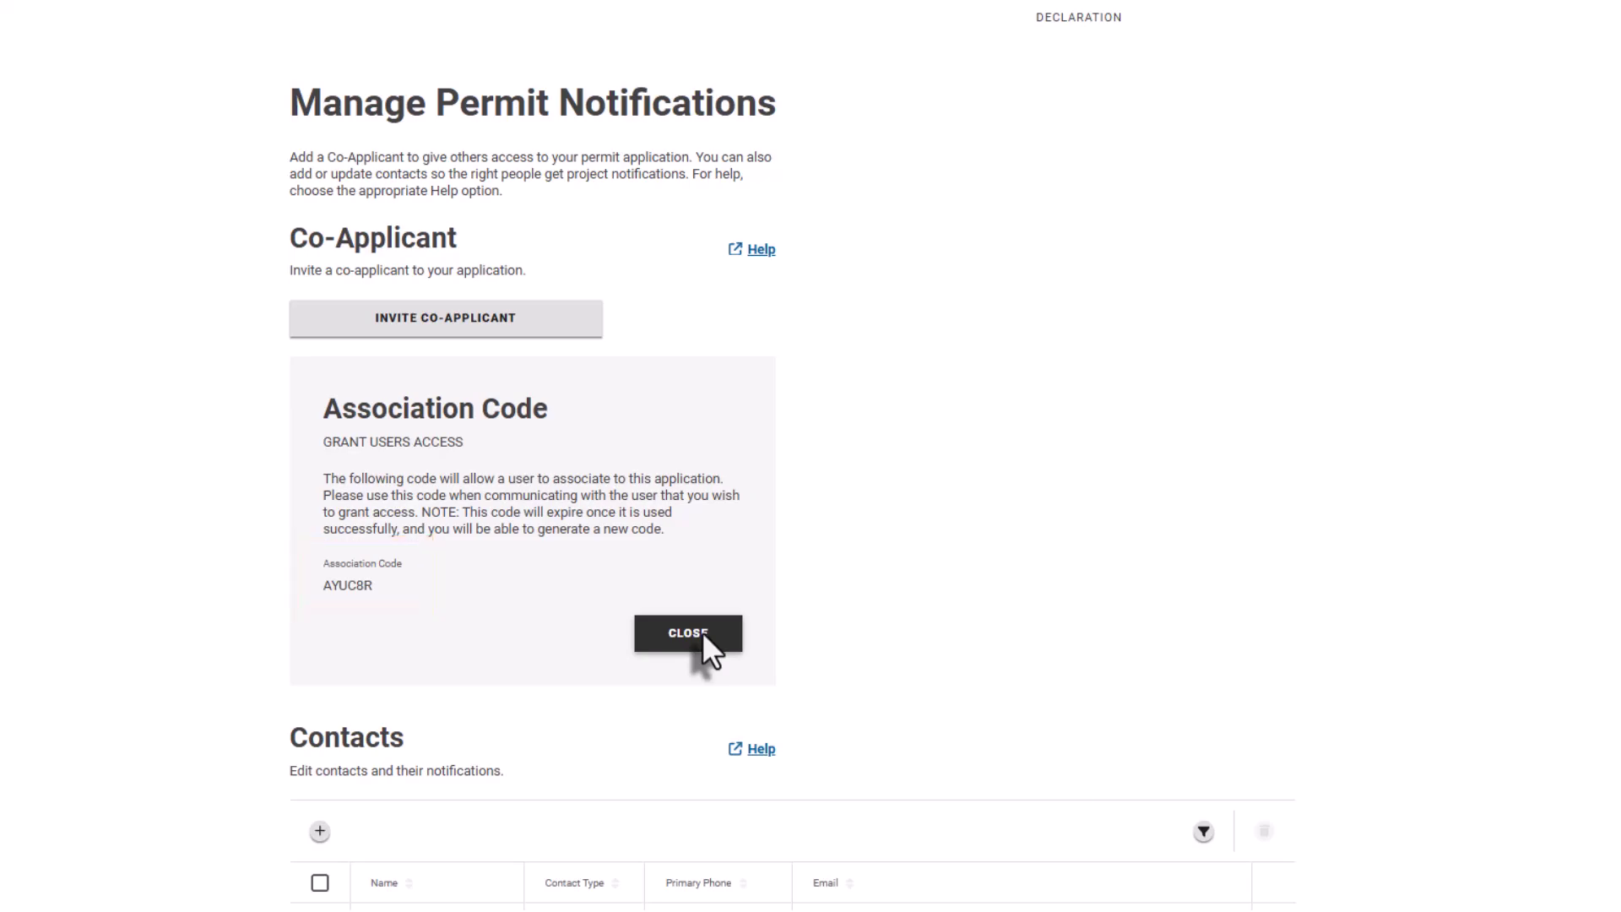
pyautogui.click(702, 631)
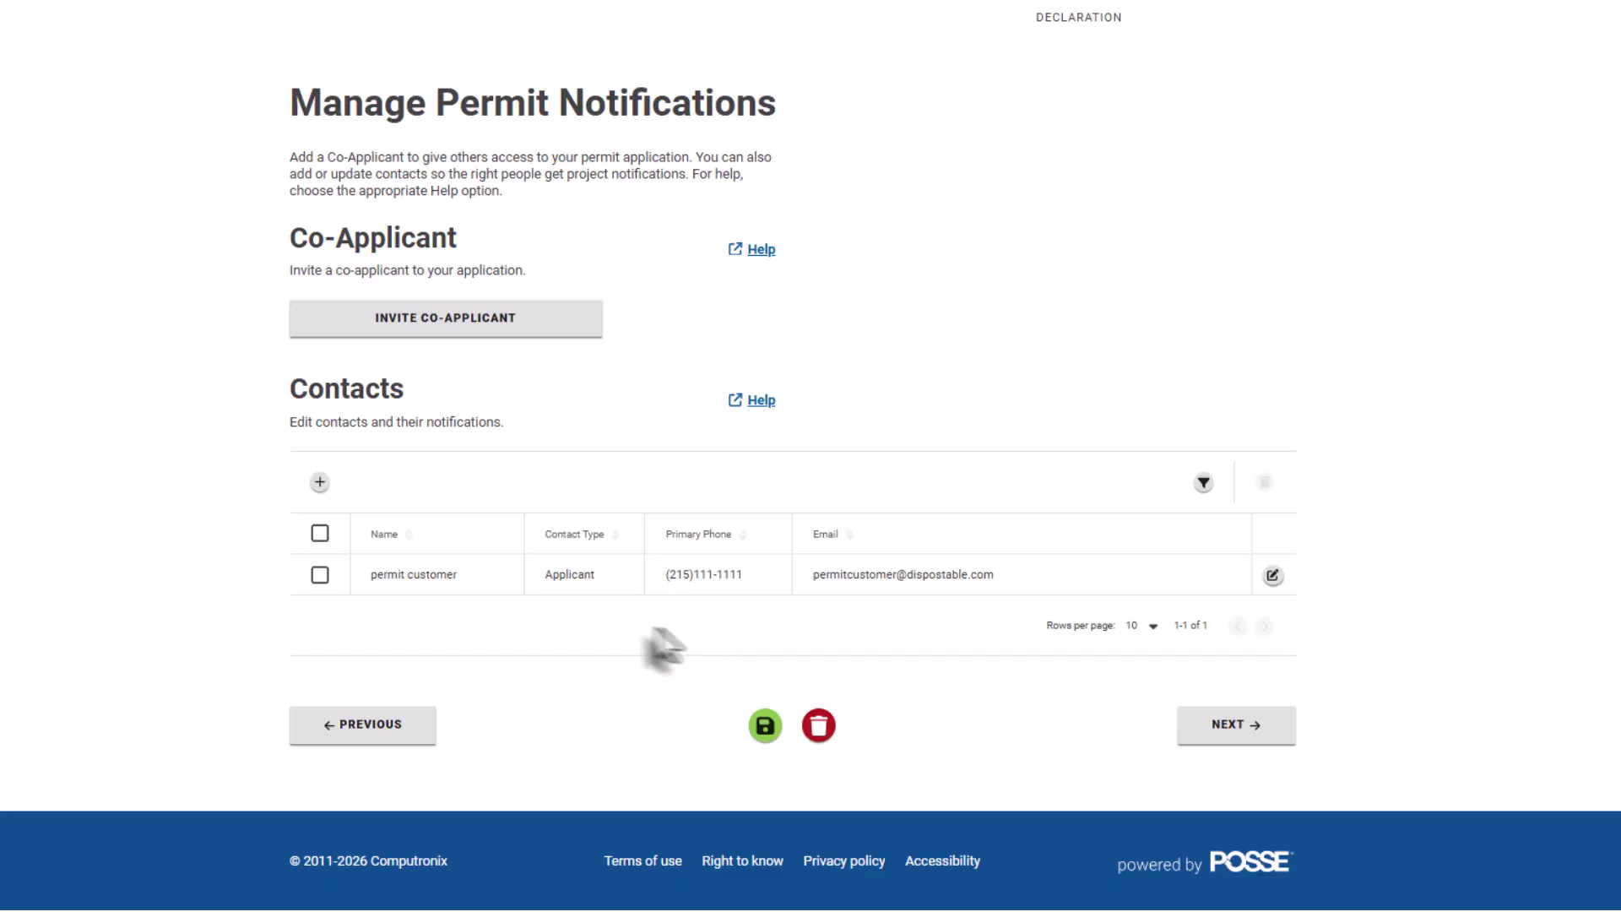
# - Cancel the new-contact and applicant-details dialogs without changes, then continue to Legal Declaration
pyautogui.click(320, 484)
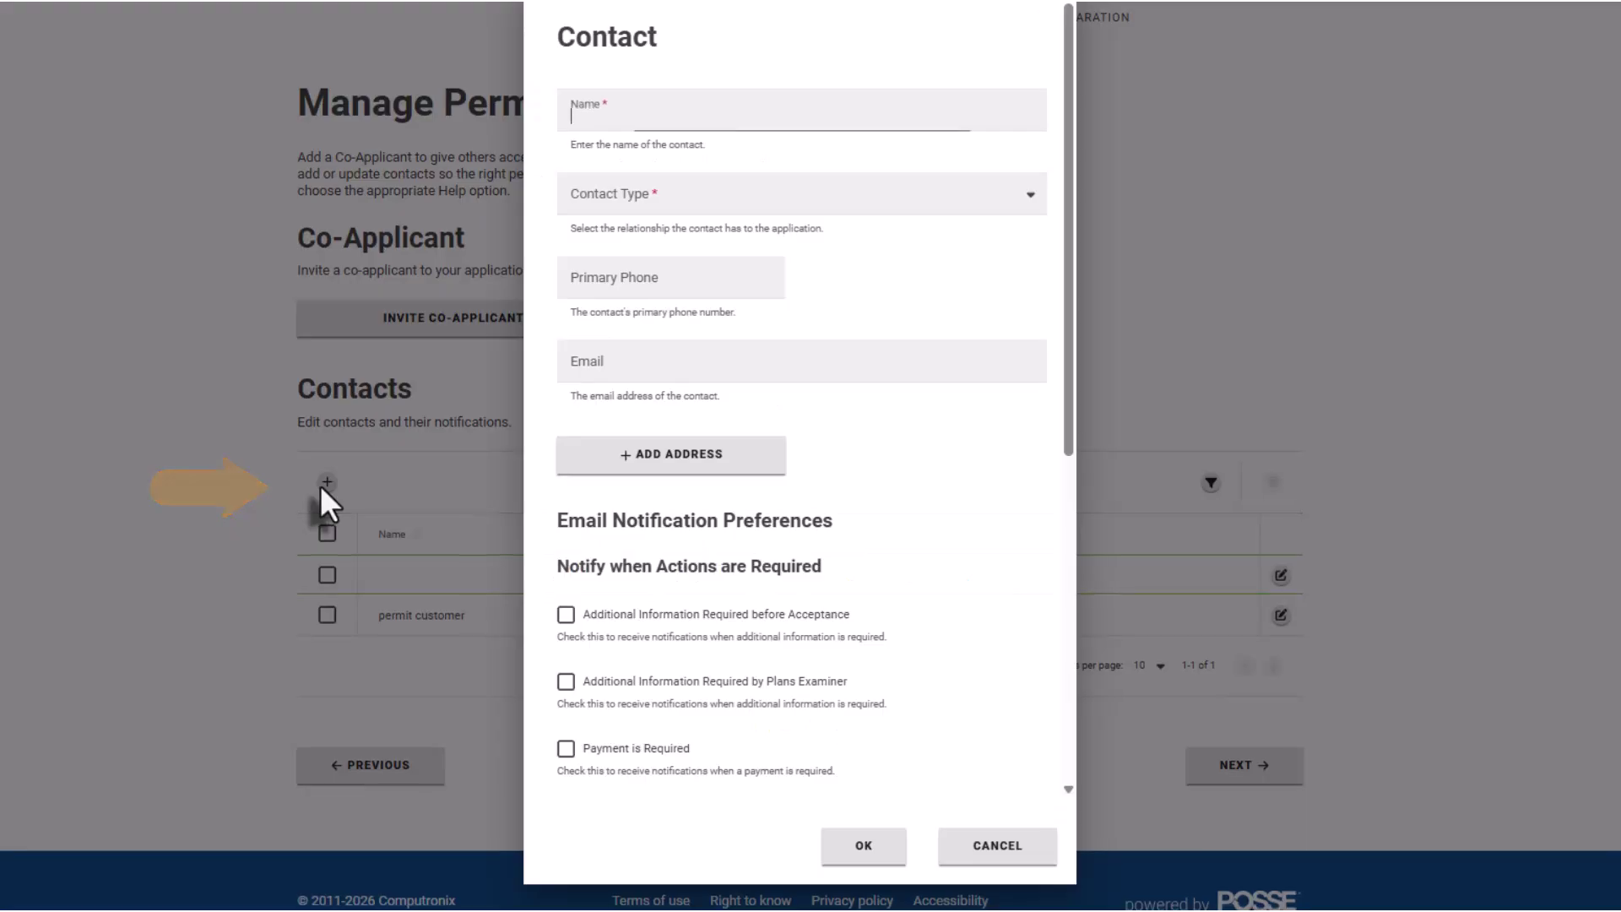
pyautogui.moveTo(1070, 363); pyautogui.dragTo(1097, 735)
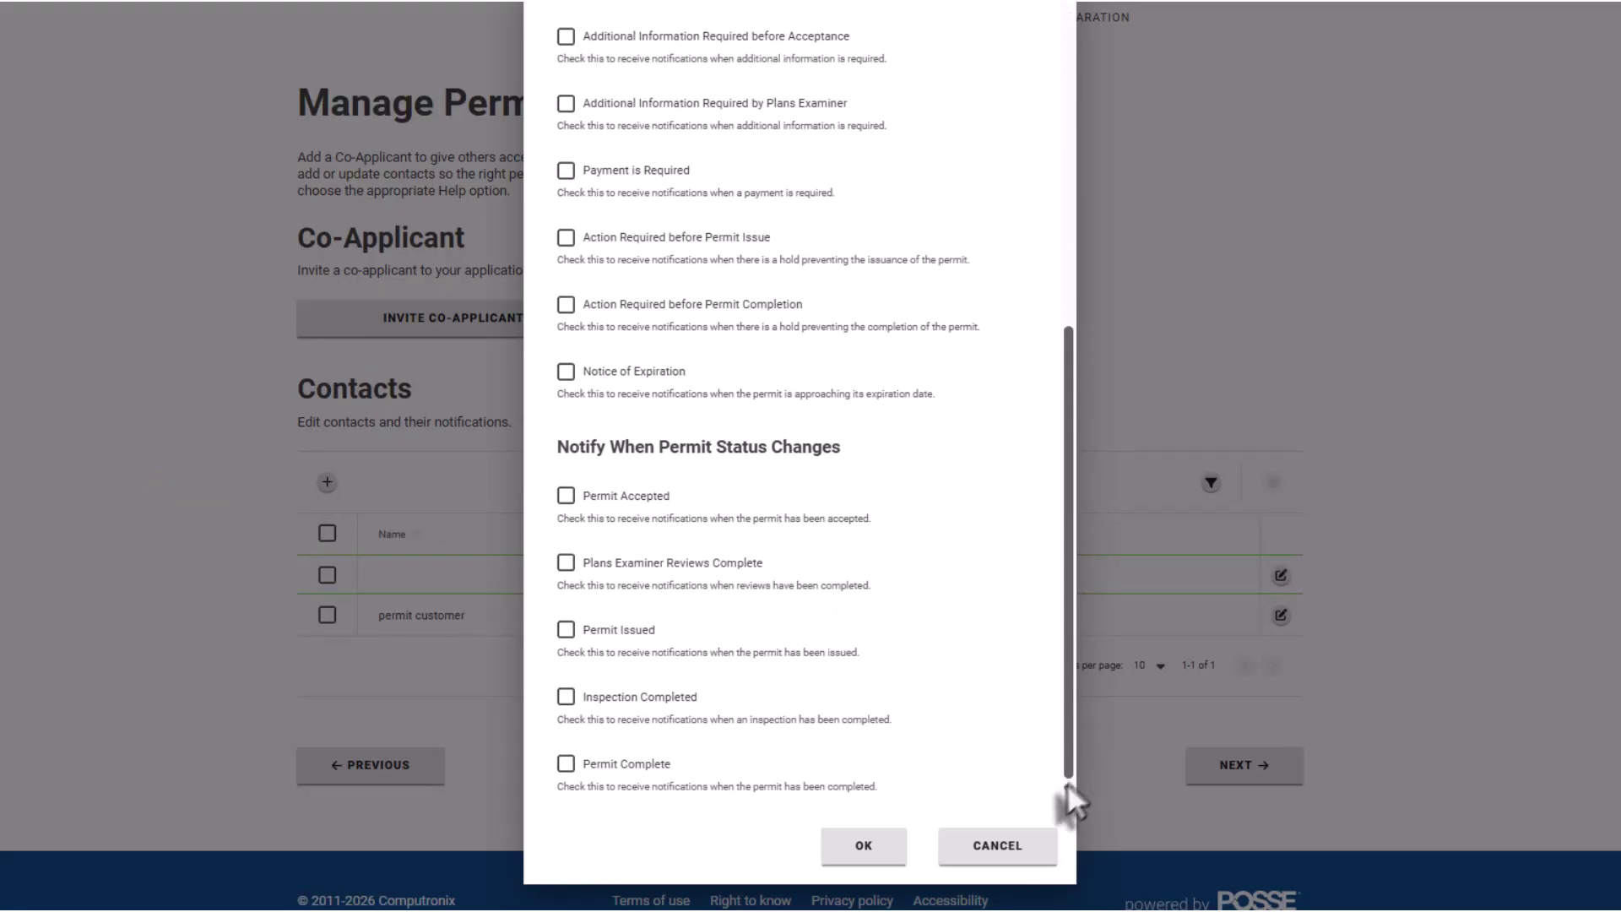
pyautogui.click(1020, 843)
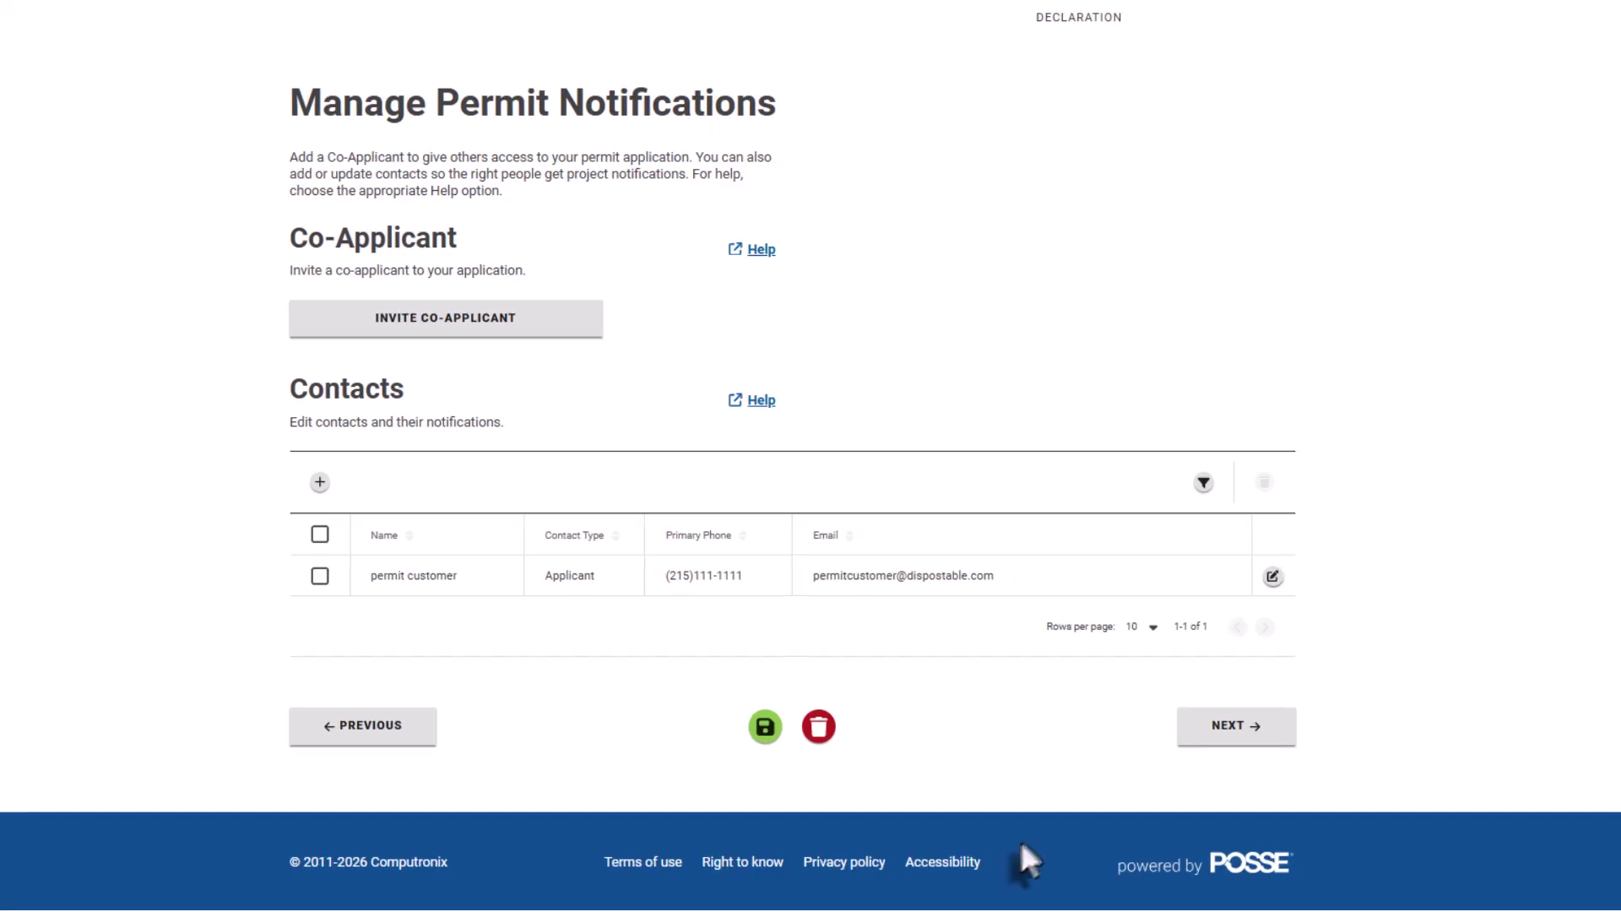
pyautogui.click(1269, 580)
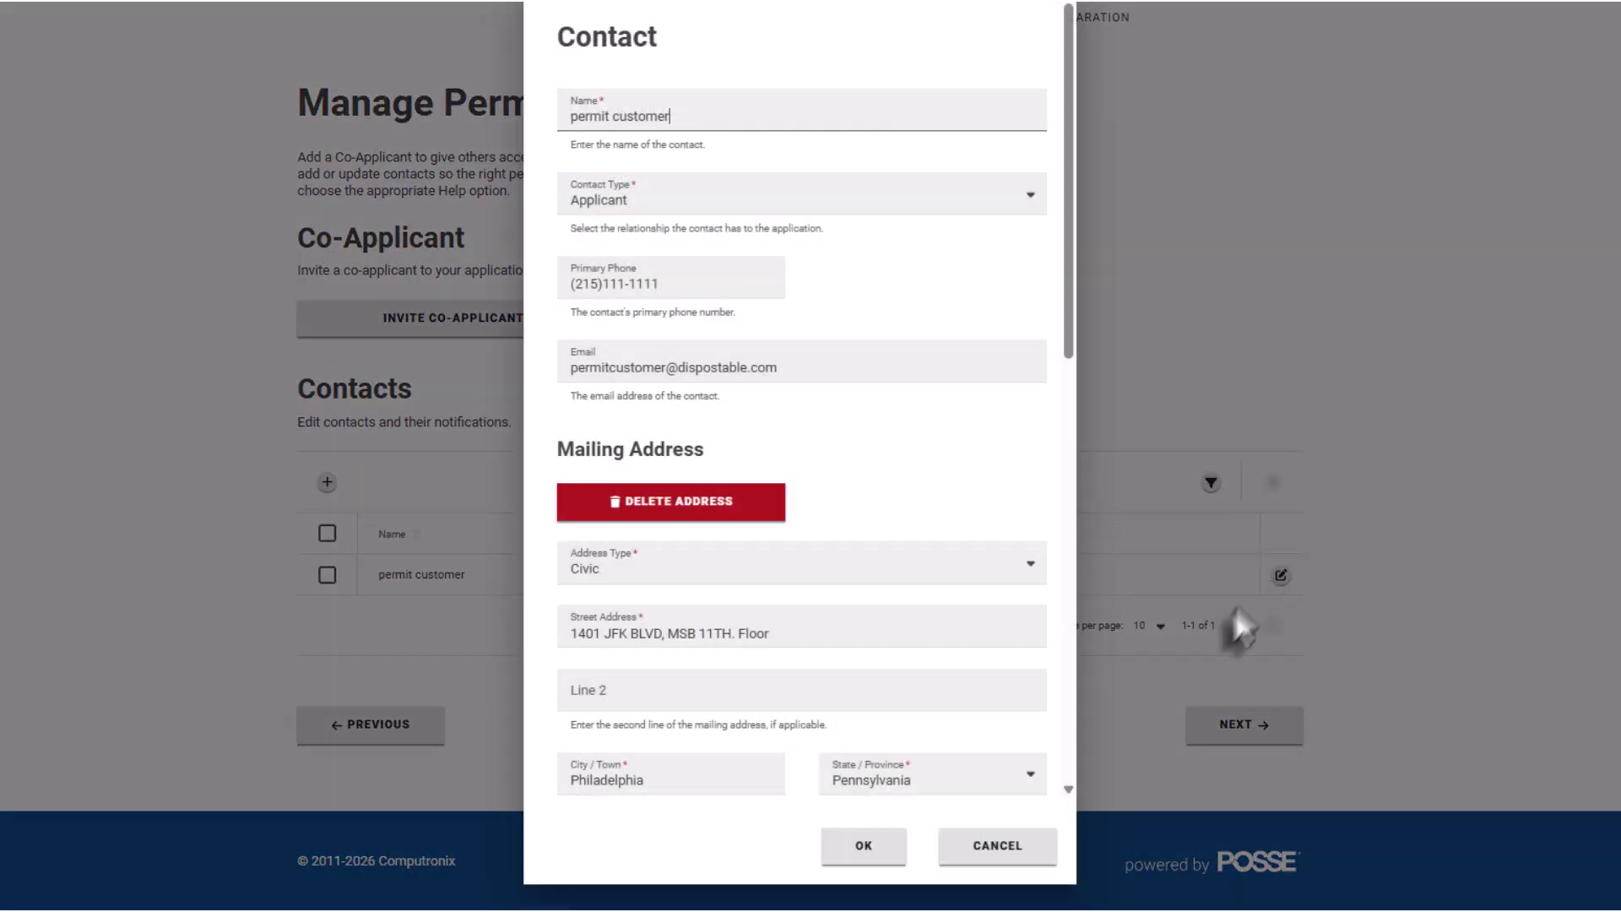
pyautogui.click(1013, 843)
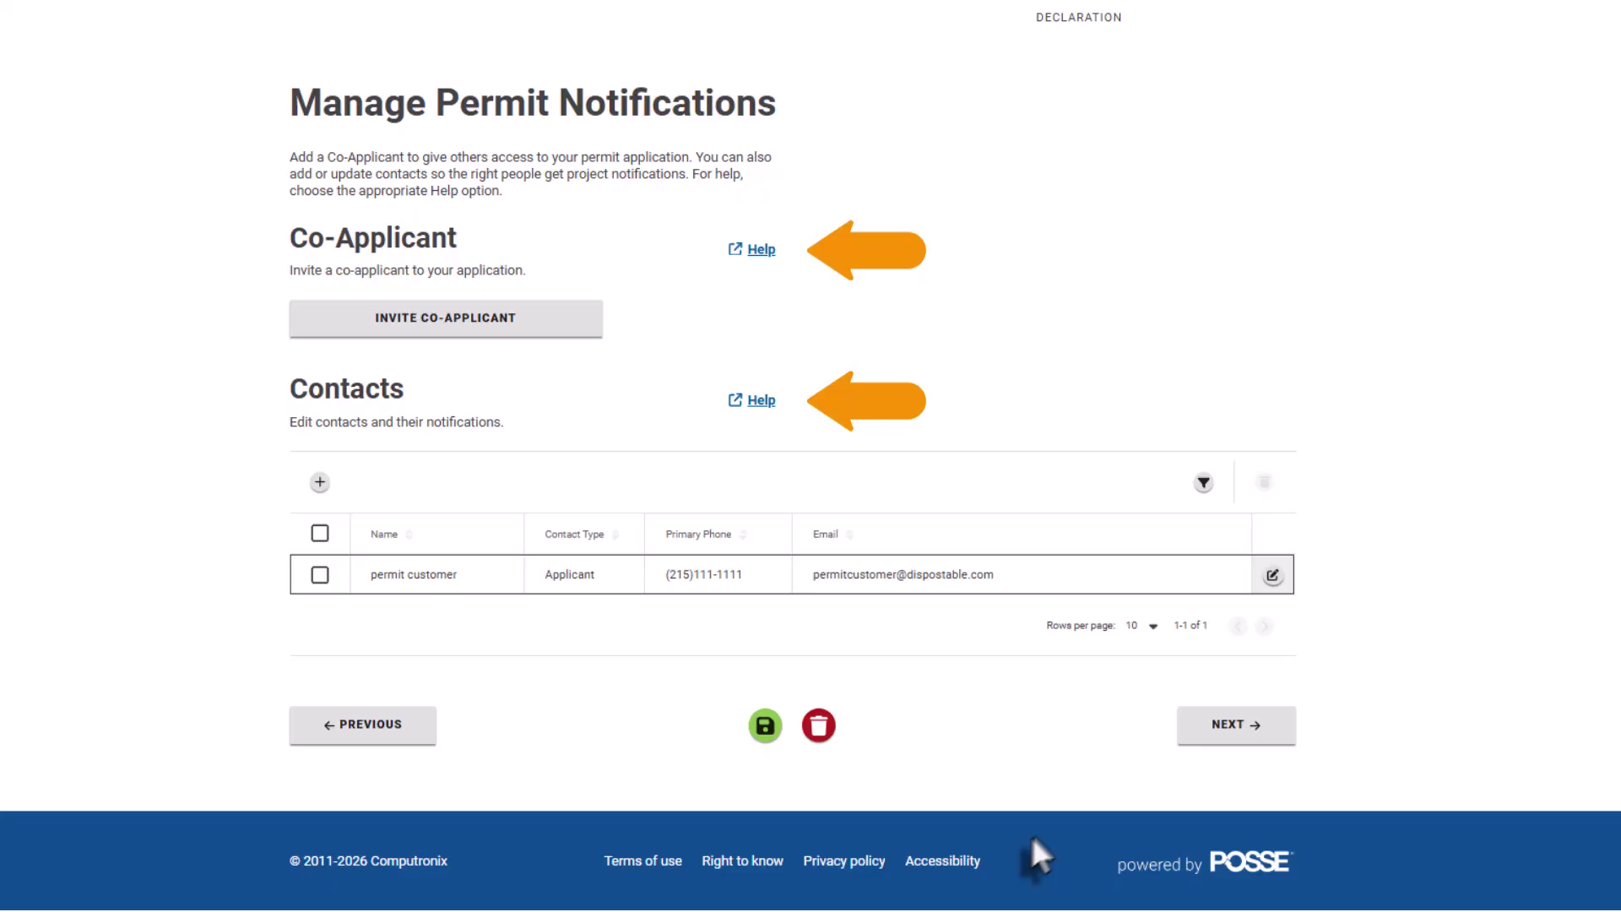
pyautogui.click(1226, 725)
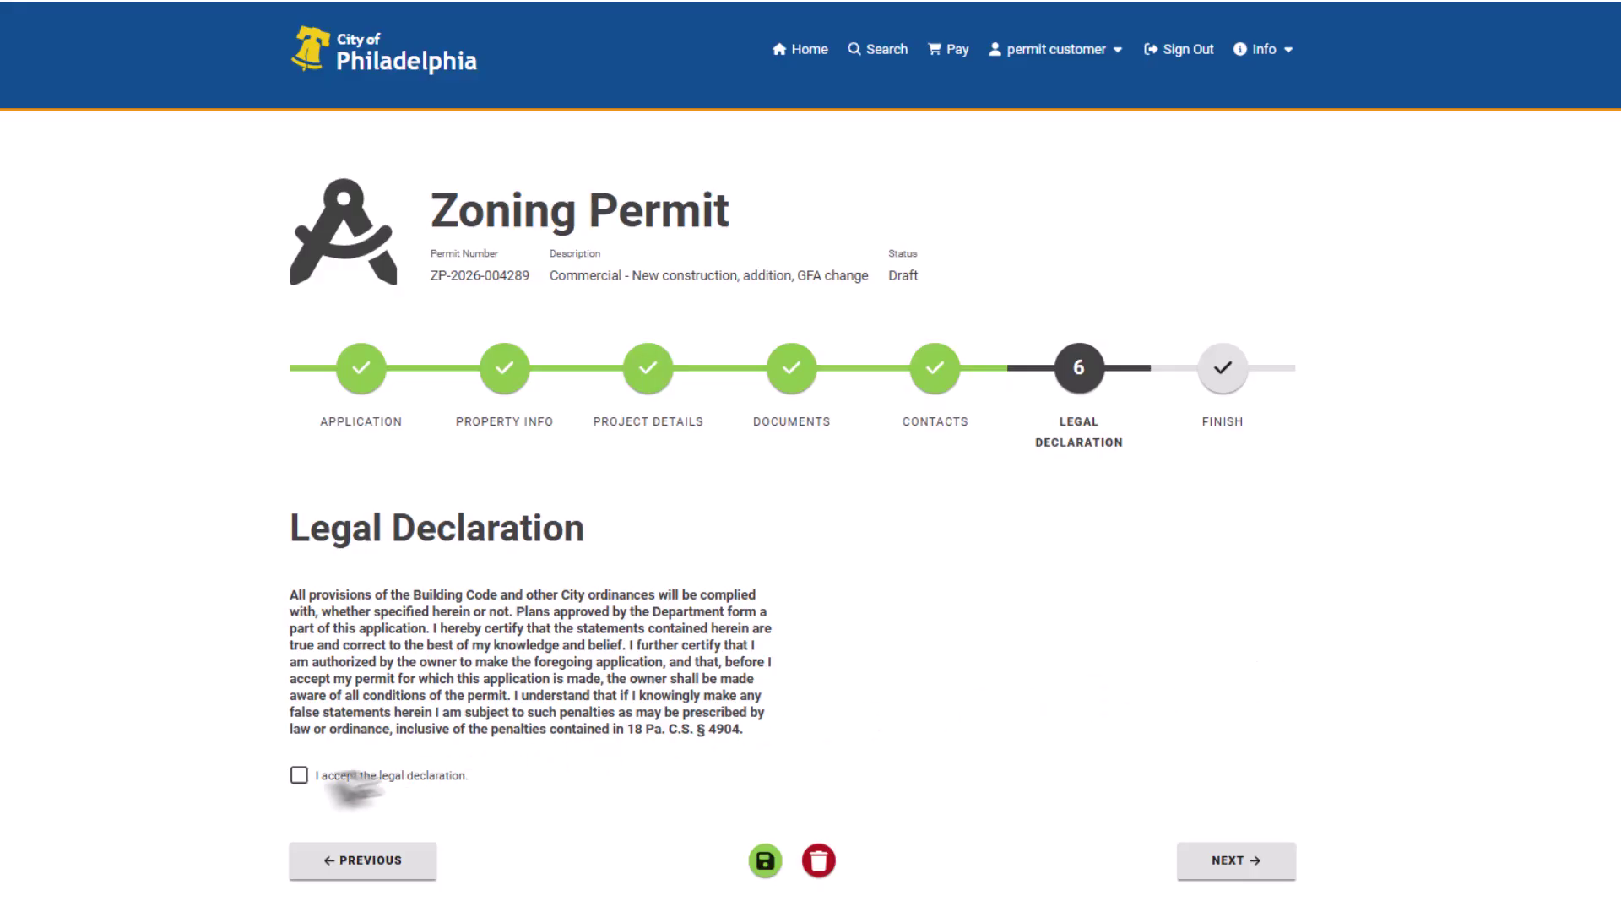
# - Accept the legal declaration, then pay the $100.00 filing fee and submit the application
pyautogui.click(299, 775)
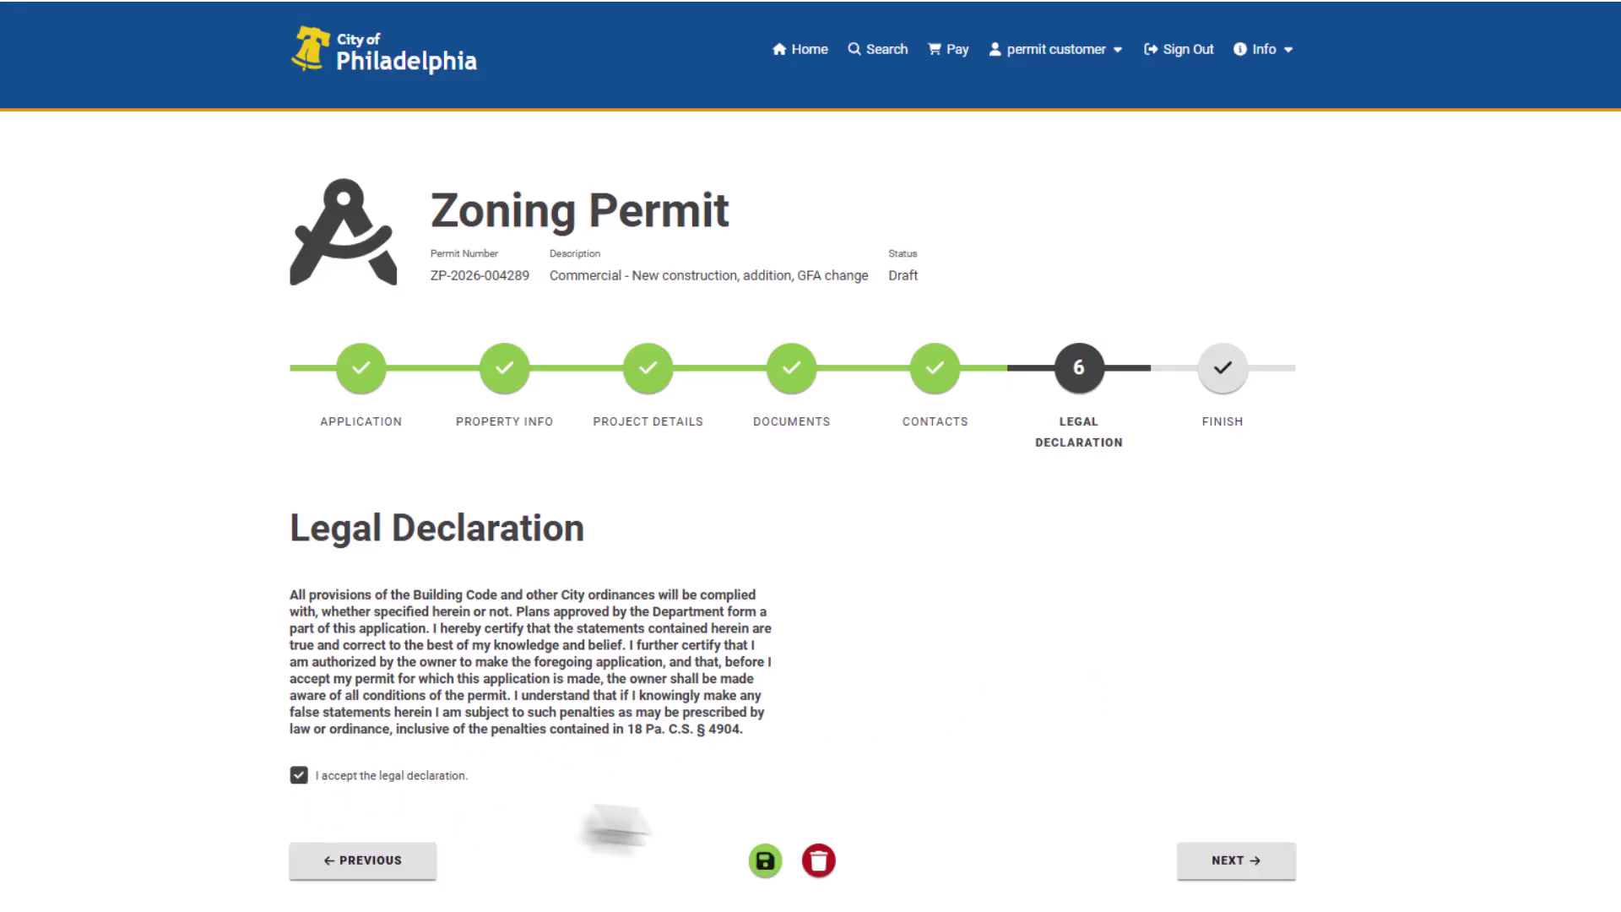
pyautogui.click(1239, 862)
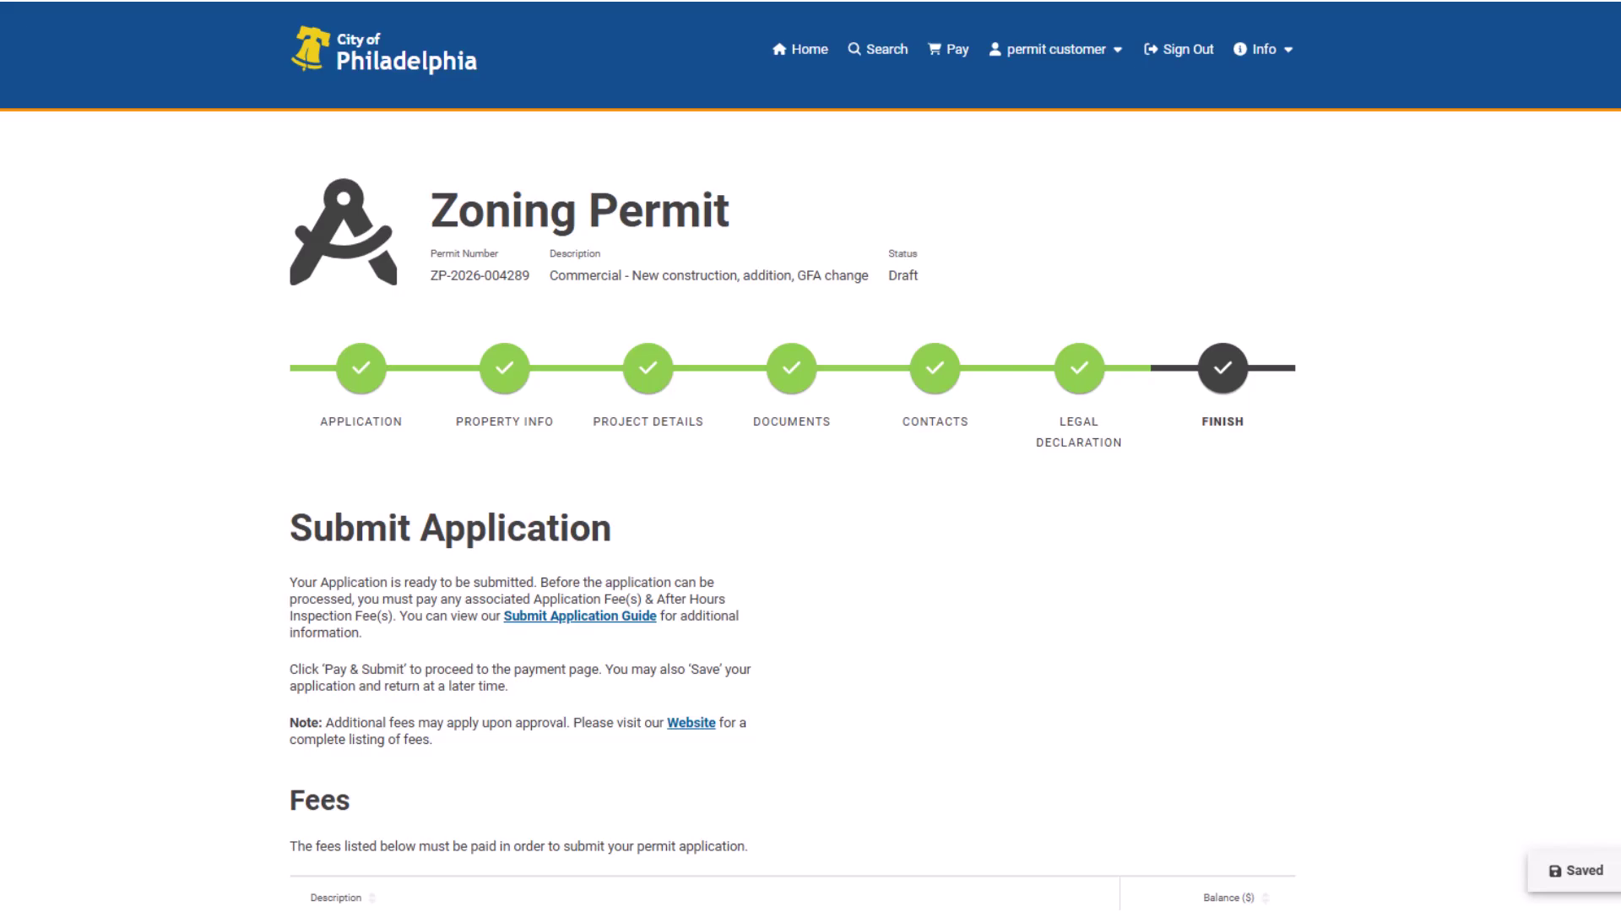
pyautogui.scroll(-4, 811, 456)
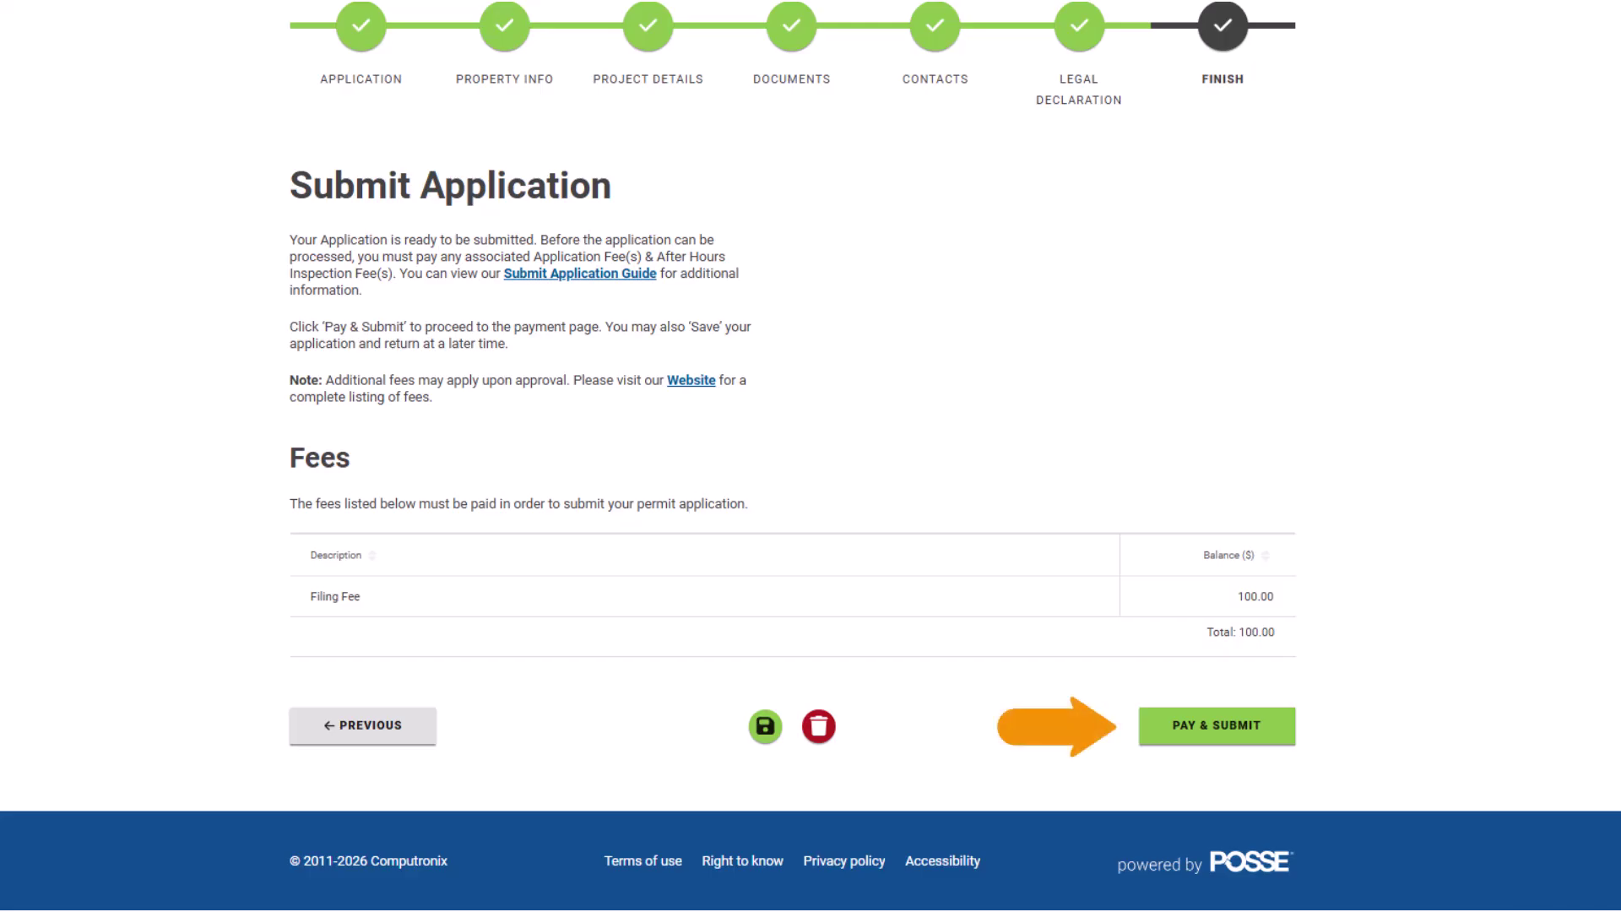
pyautogui.click(1256, 756)
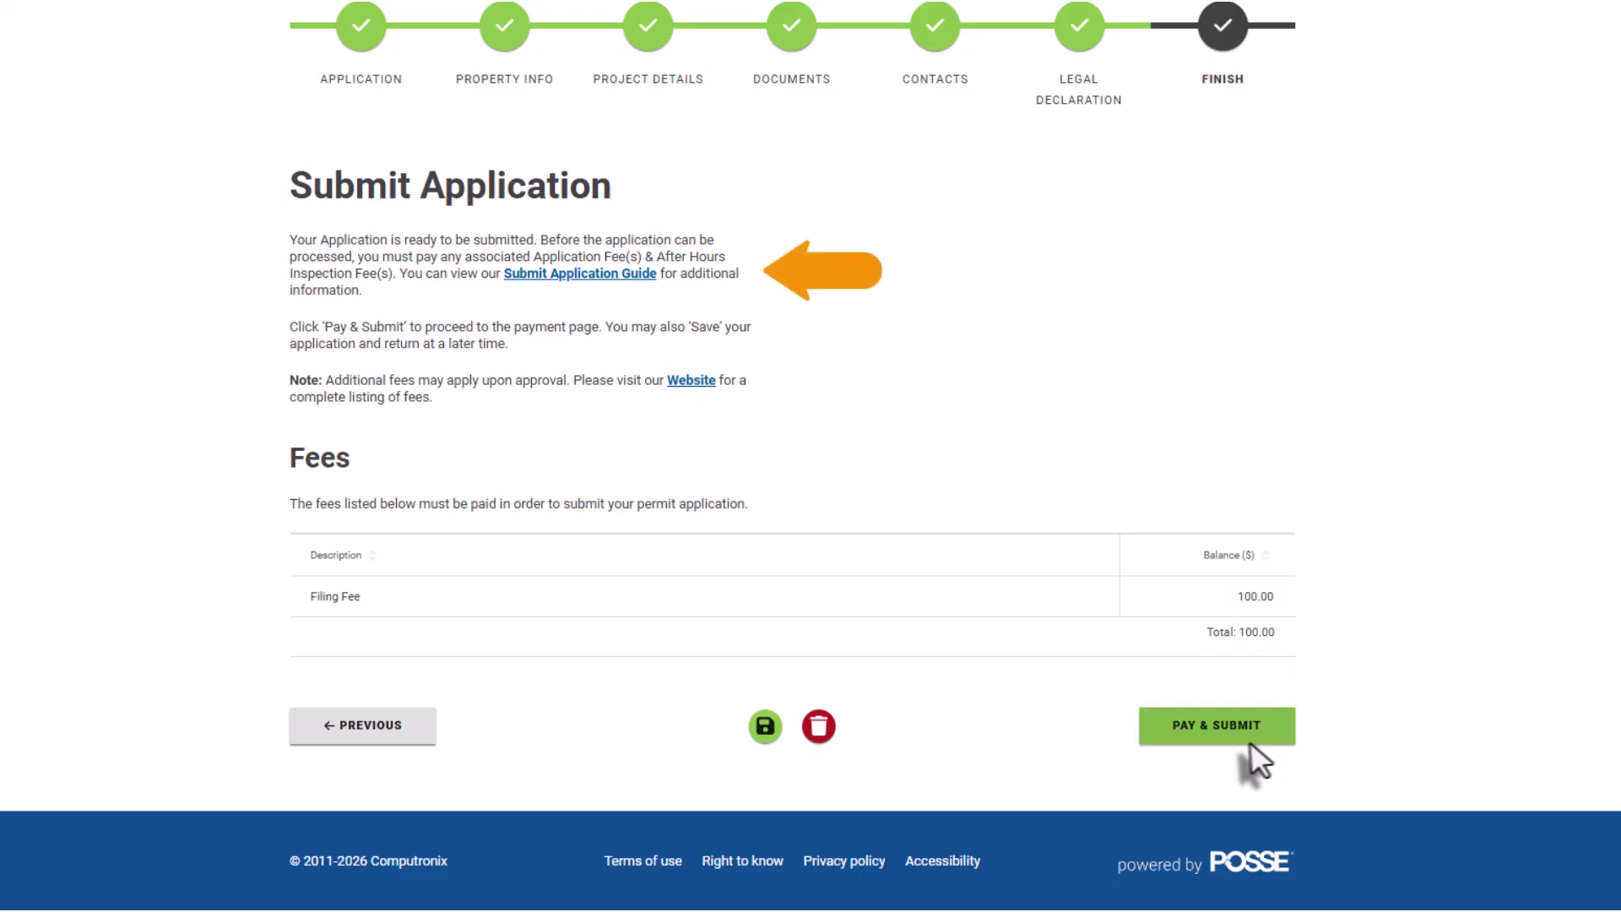
pyautogui.click(1248, 739)
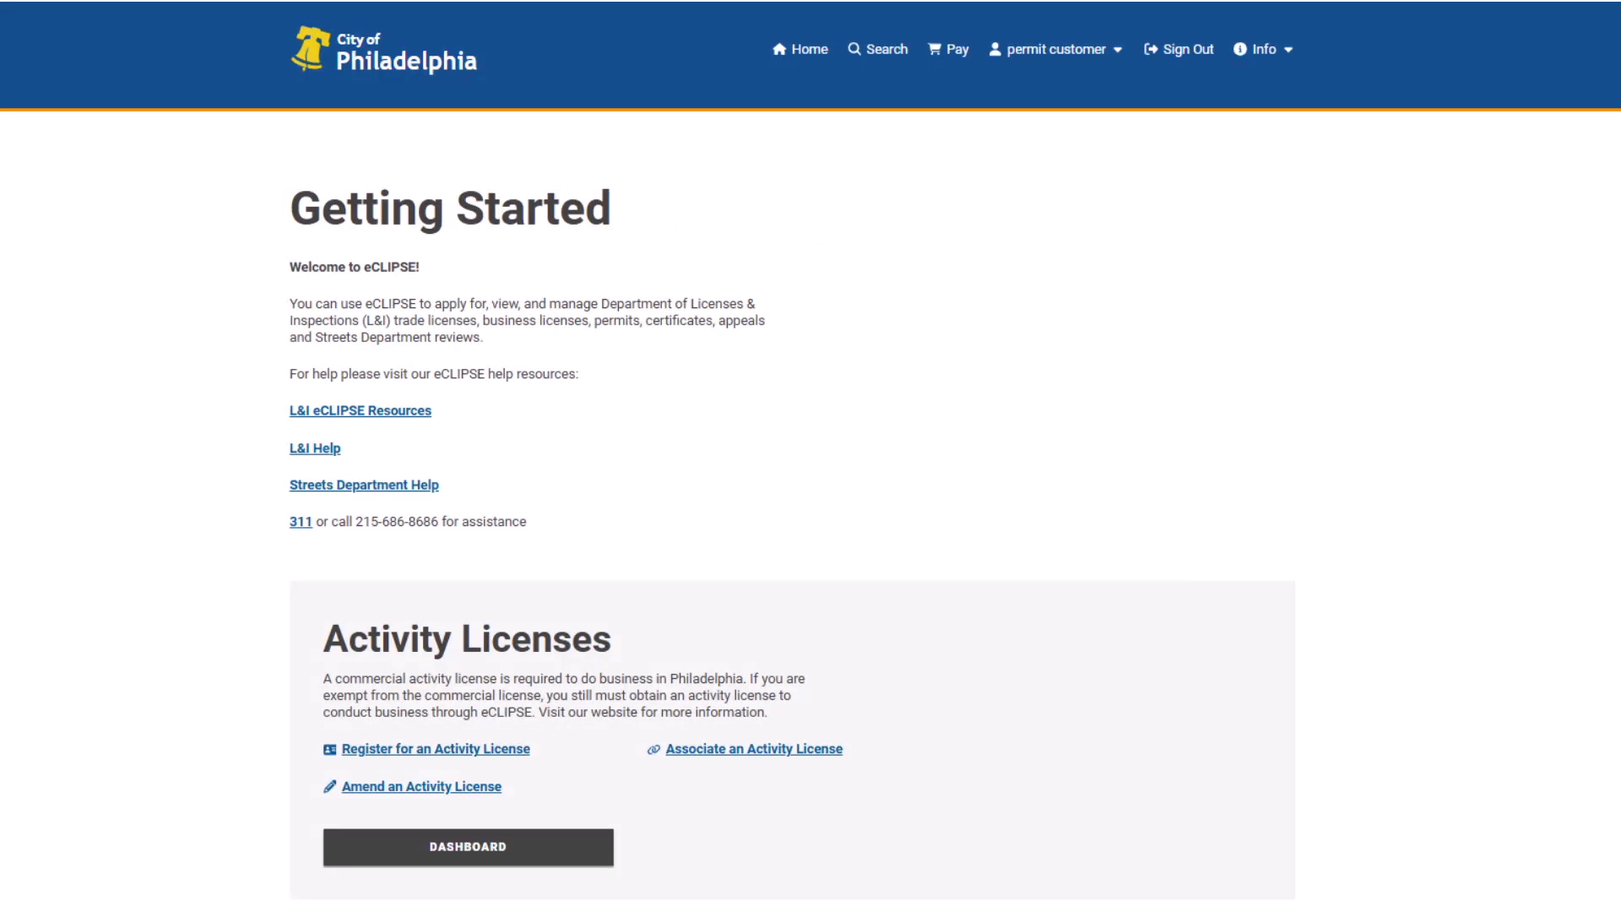
# - Open the dashboard's Permits list and the Submitted zoning permit's details page
pyautogui.scroll(-10, 793, 456)
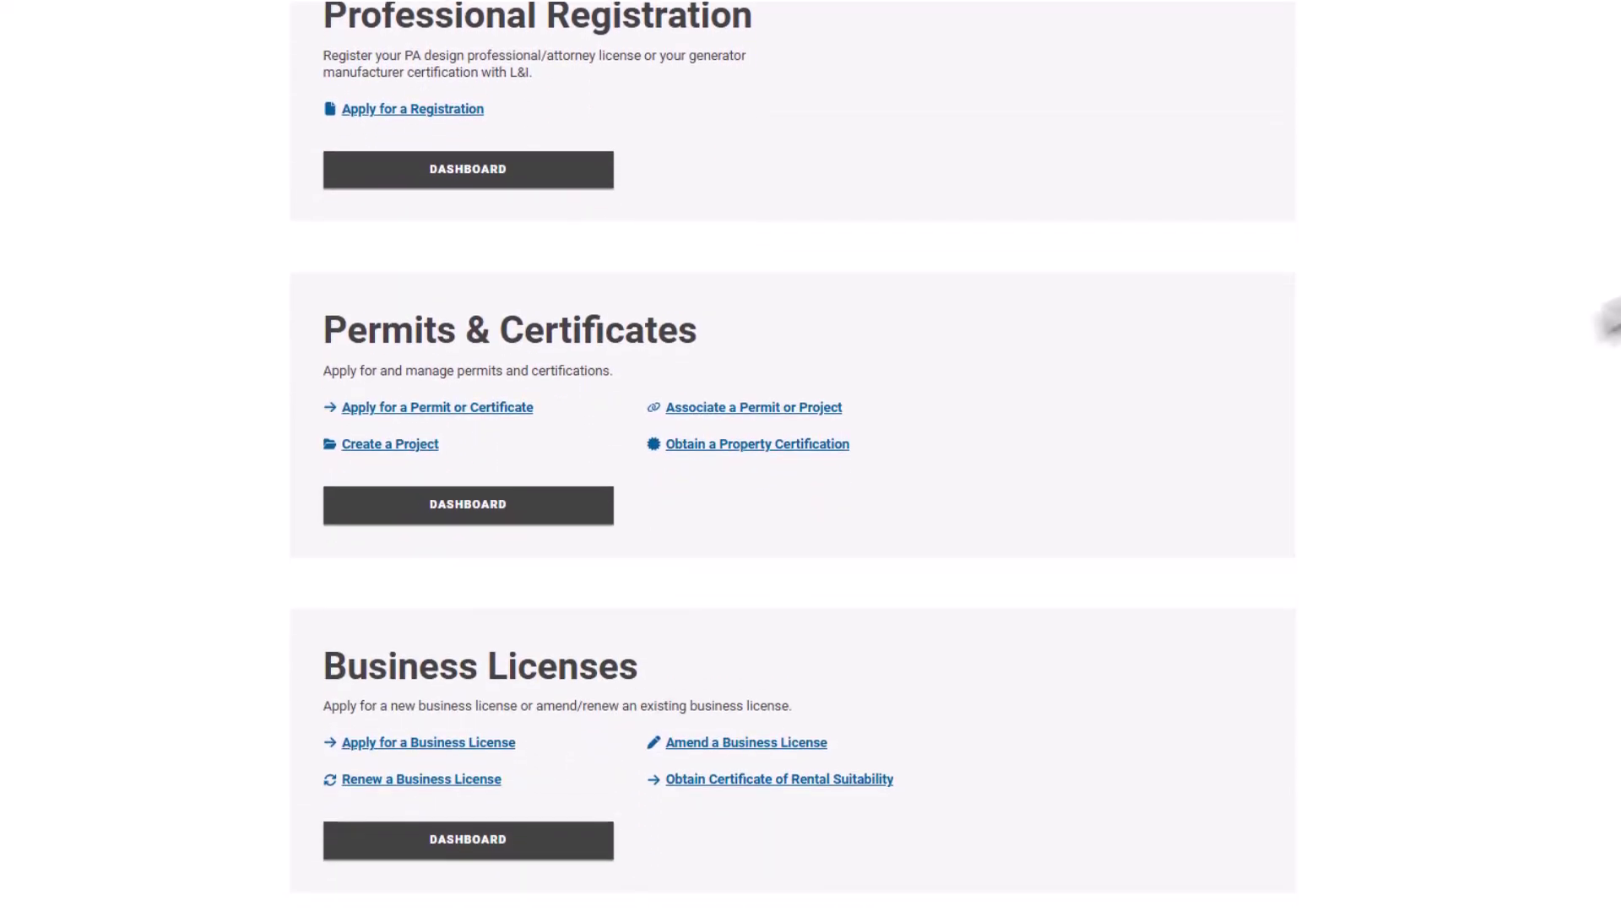
pyautogui.click(541, 511)
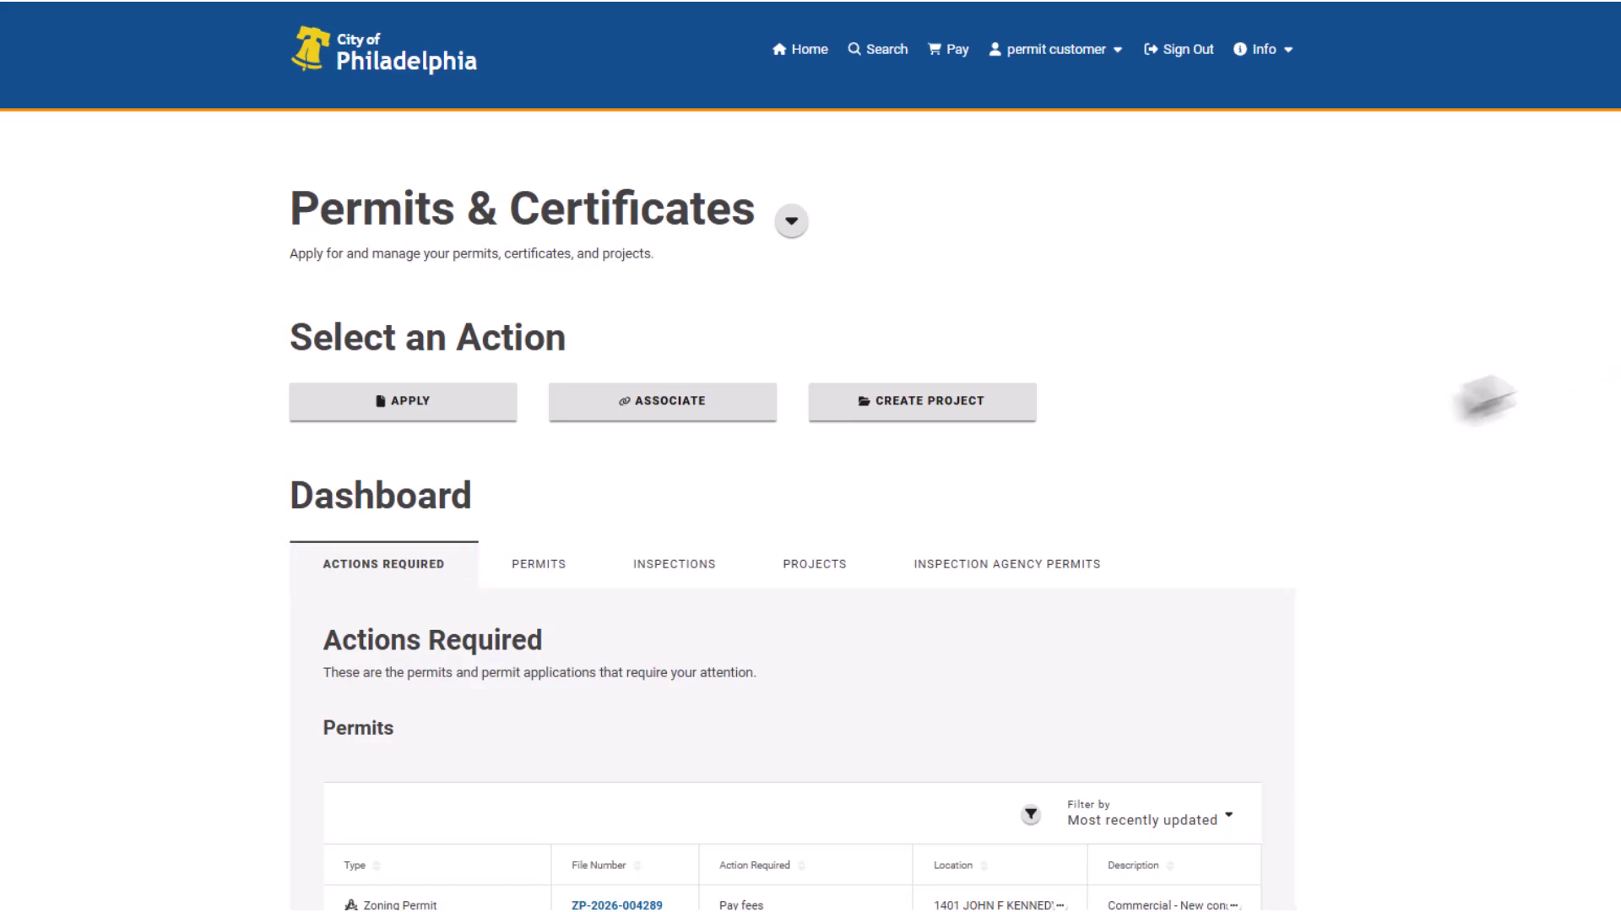
pyautogui.click(560, 574)
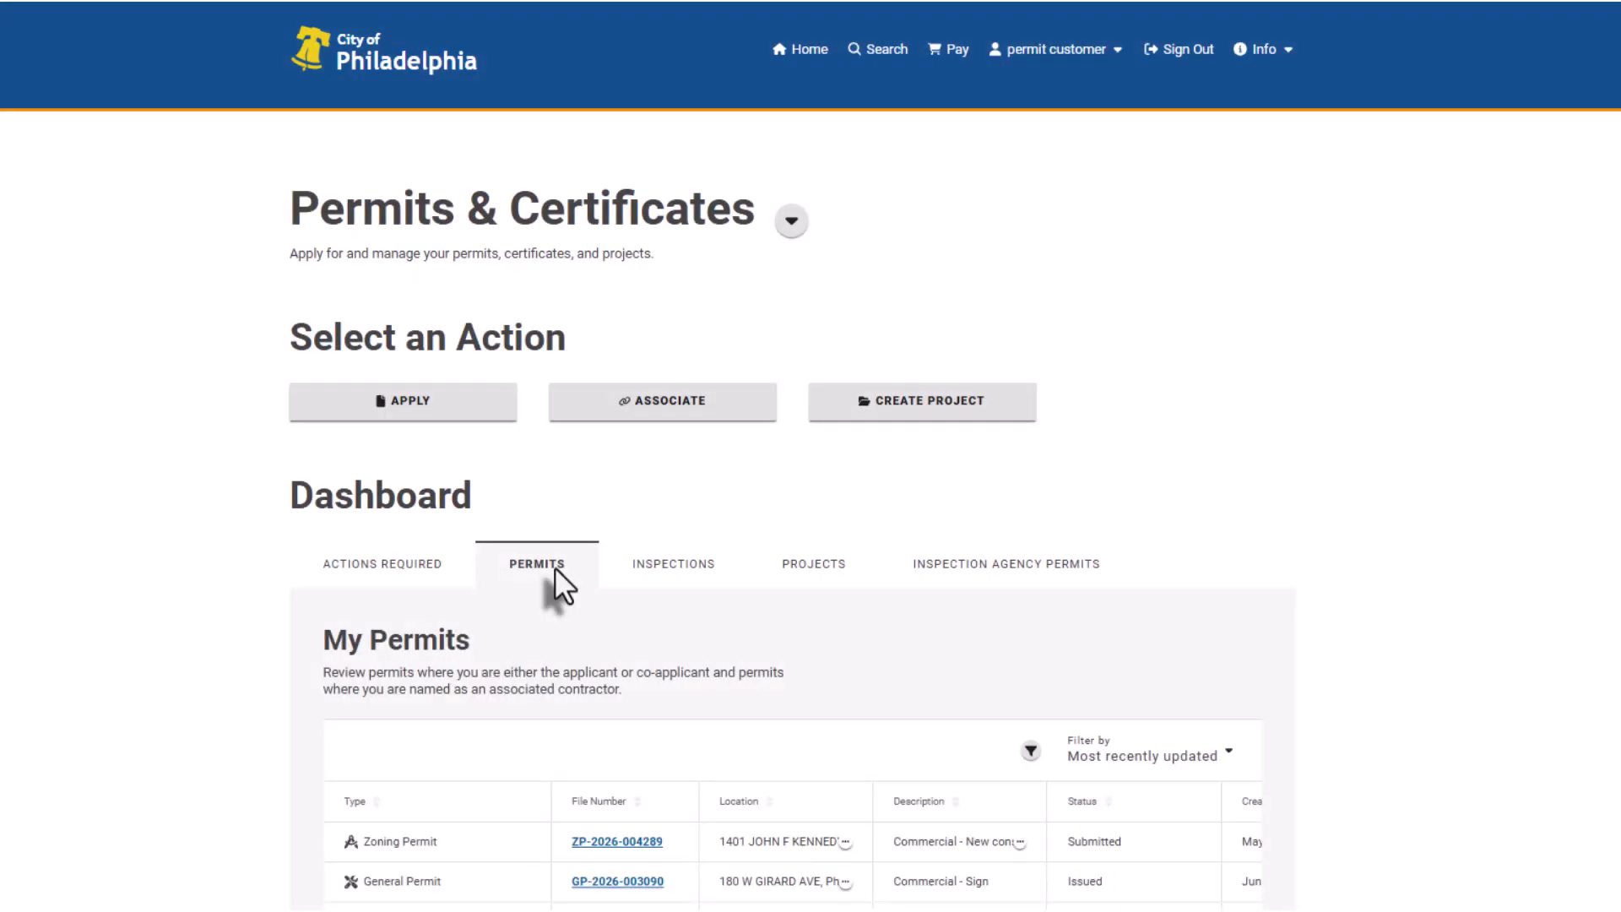
pyautogui.click(647, 843)
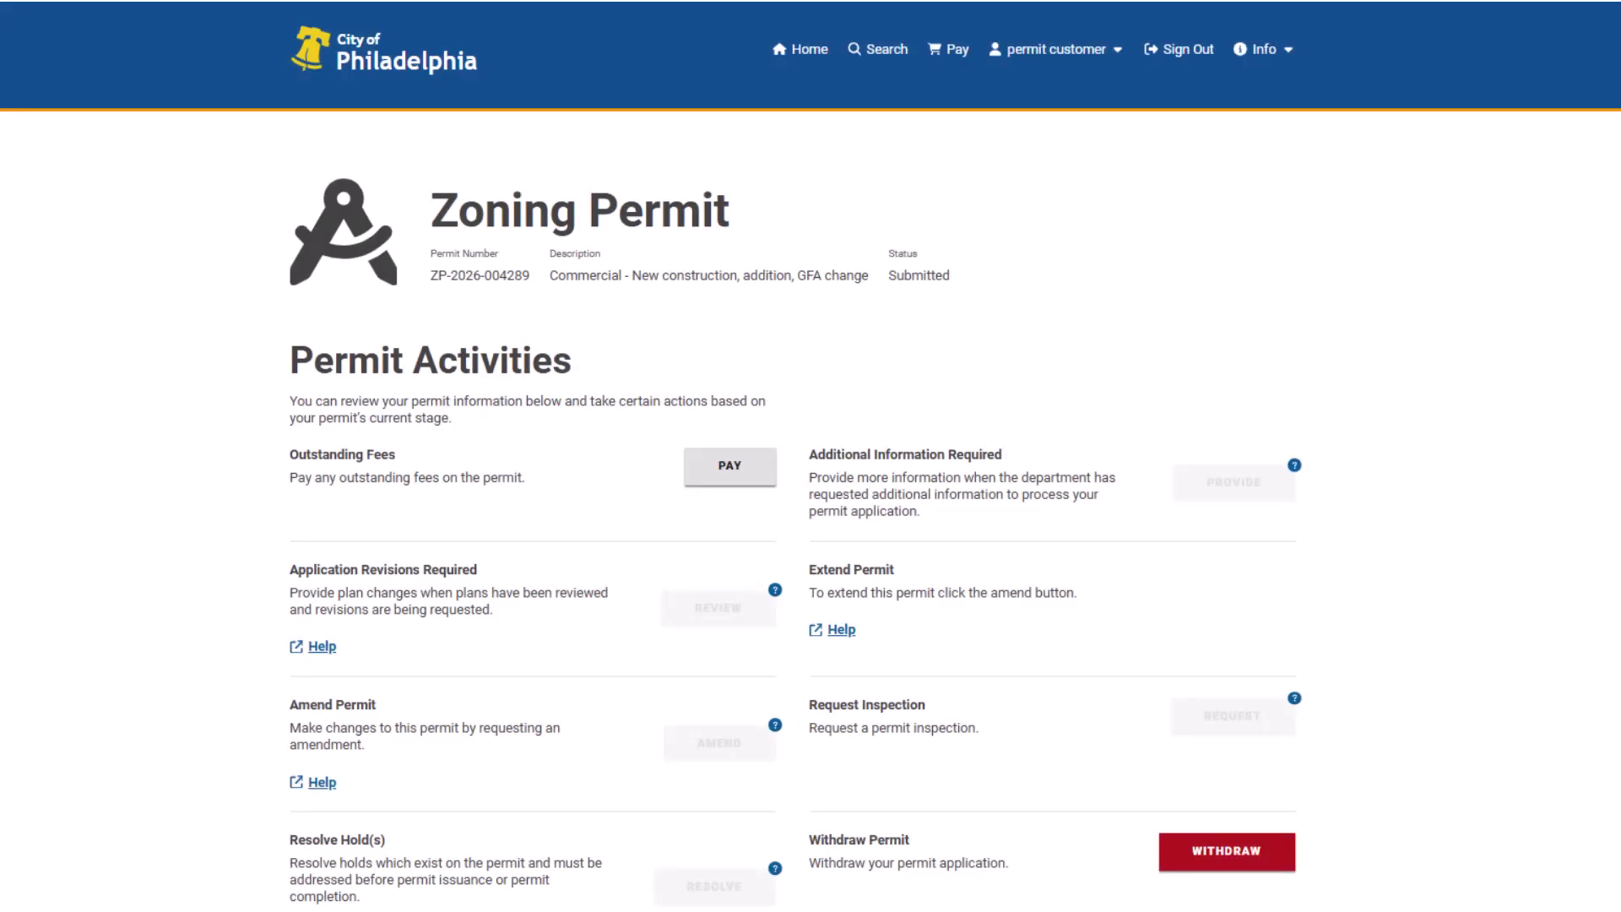
pyautogui.scroll(-12, 811, 456)
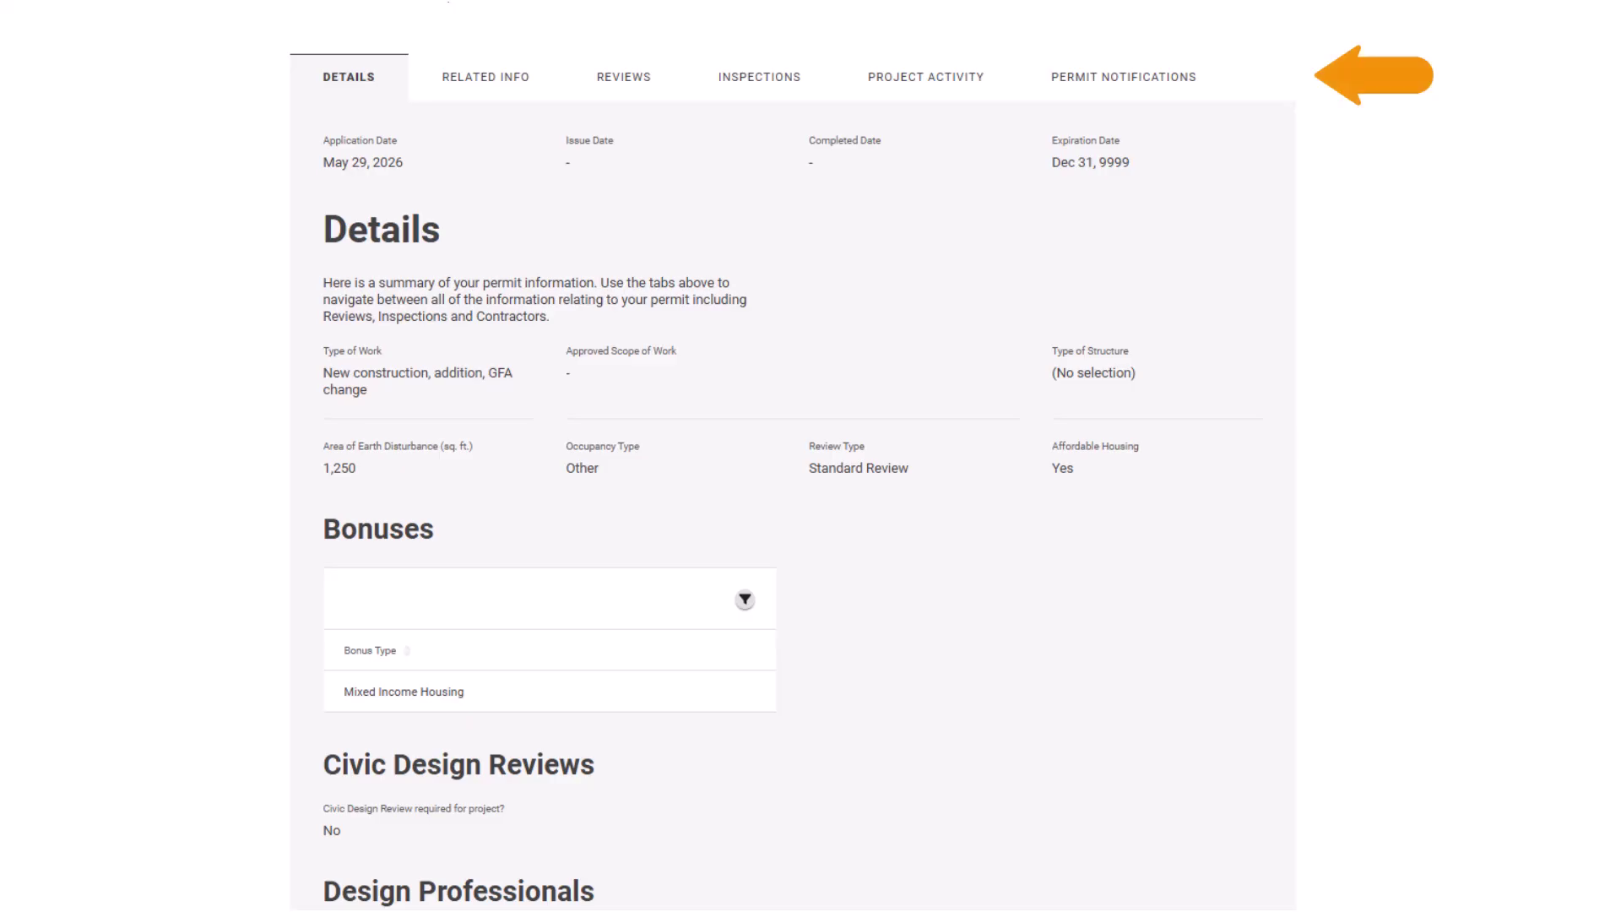
pyautogui.scroll(10, 811, 456)
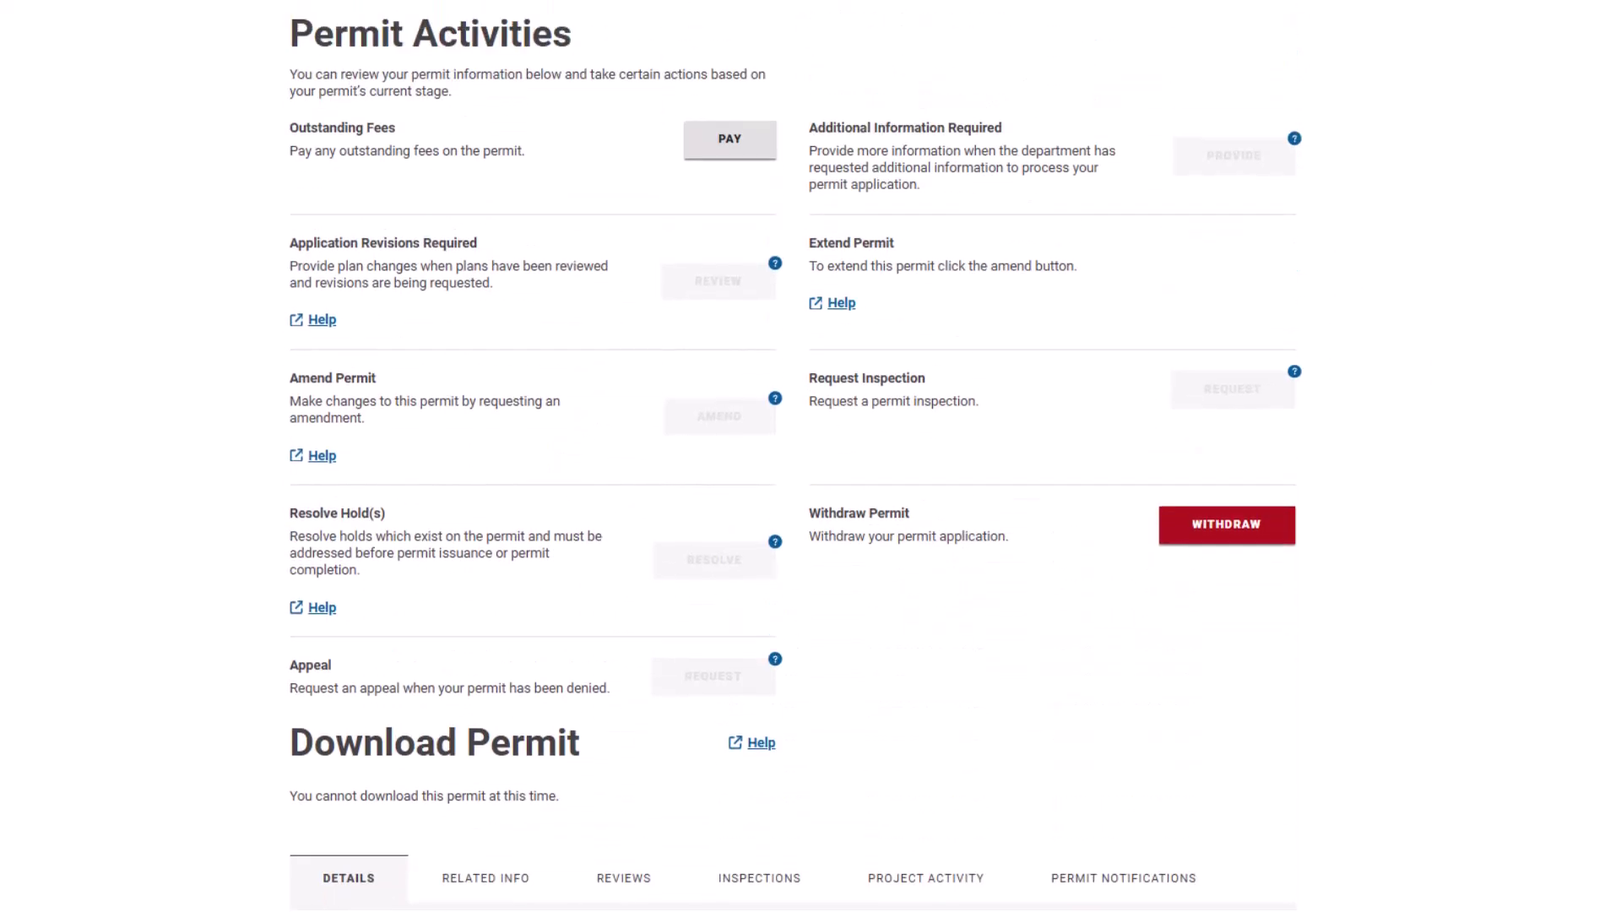